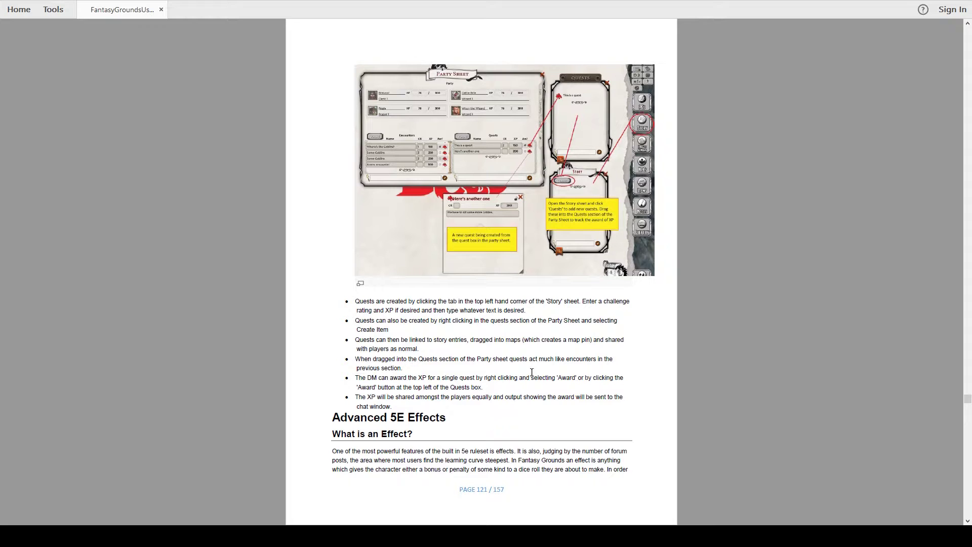
Step: Look through the Advanced 5E Effects chapter, from What is an Effect? through the Cast and Heal dialogs to Creating Effects - NPCs
scroll(519, 364, down, 2)
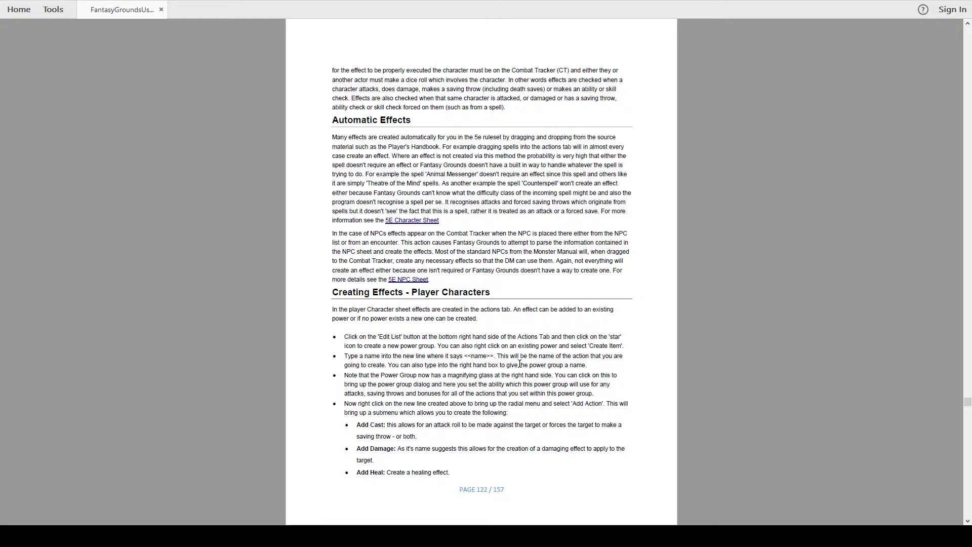
scroll(412, 217, down, 2)
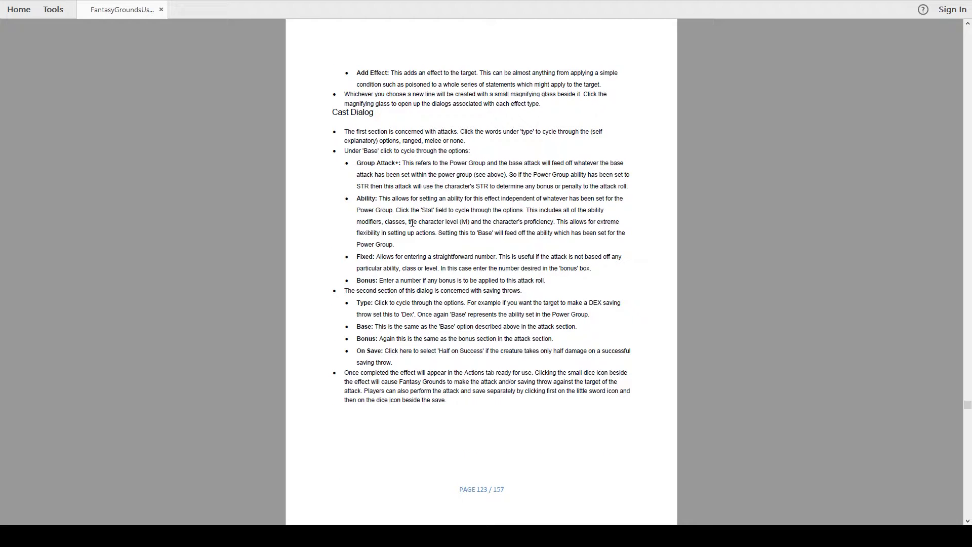
scroll(412, 223, down, 2)
scroll(412, 223, down, 2)
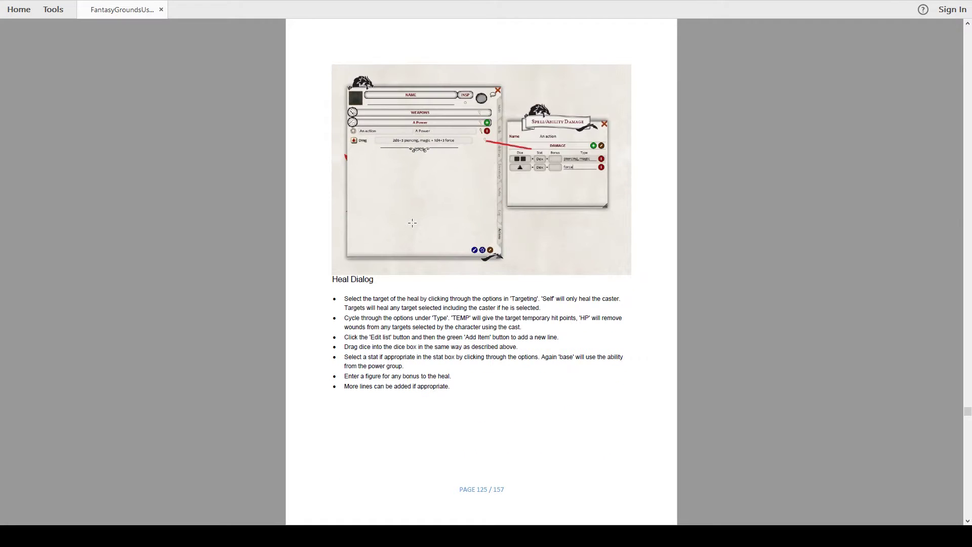
scroll(412, 222, up, 4)
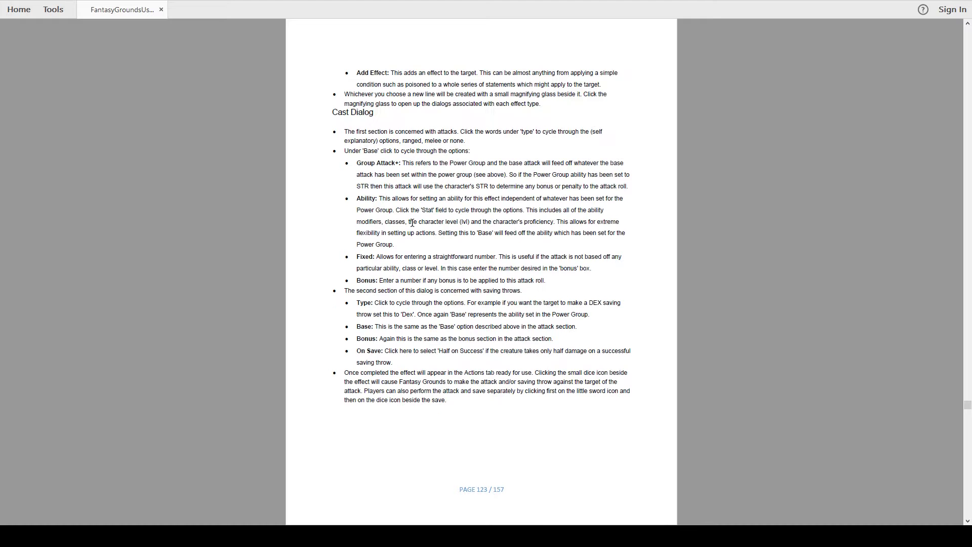
scroll(412, 223, up, 2)
scroll(412, 223, up, 2)
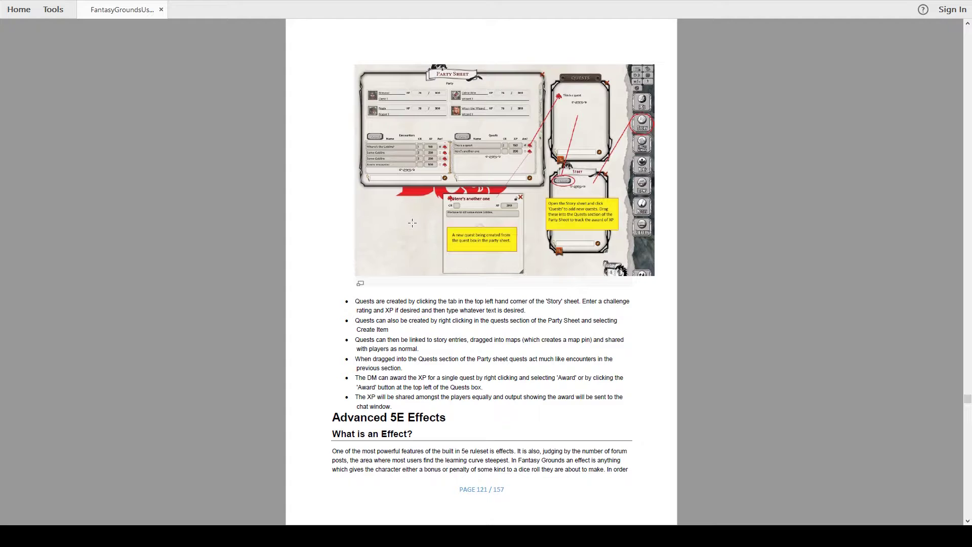
scroll(413, 223, down, 4)
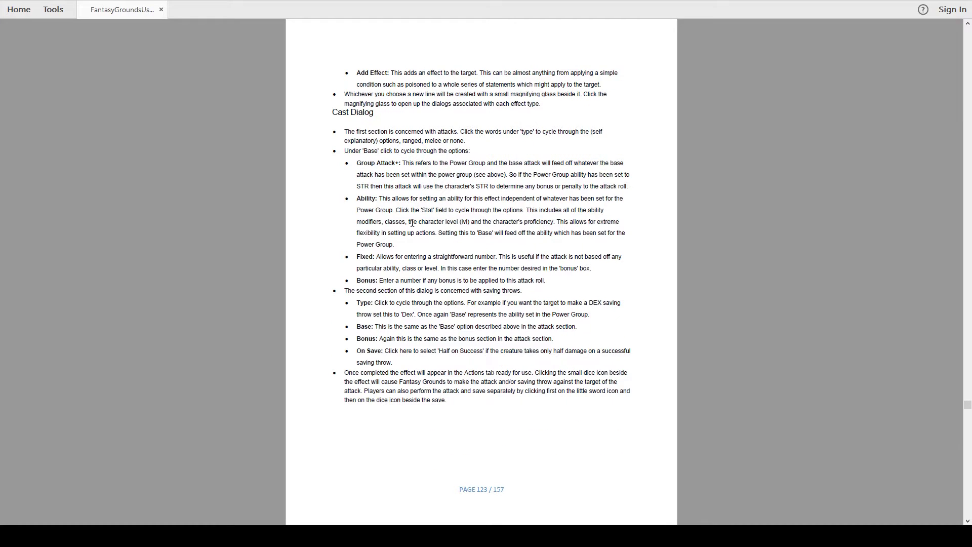
scroll(412, 223, down, 8)
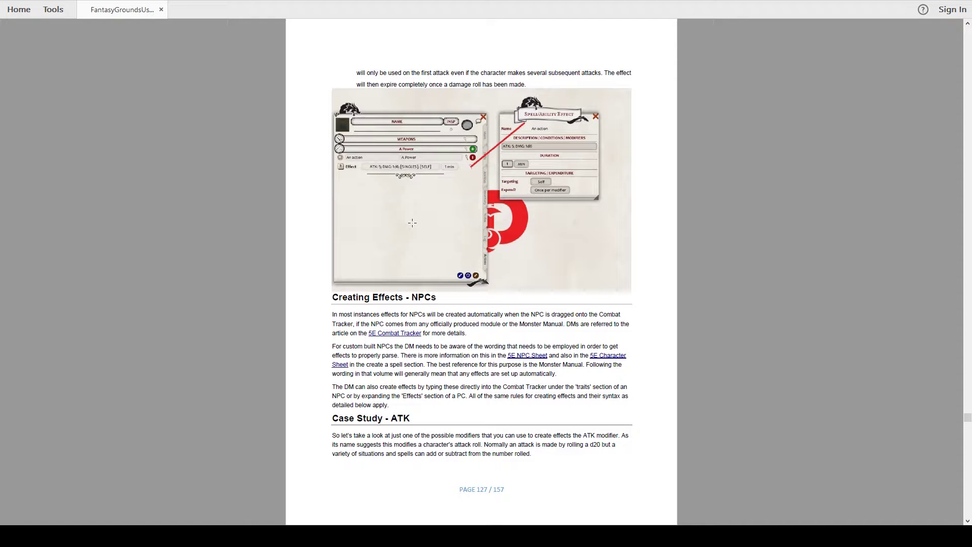
Step: Read the manual's Case Study - ATK, Combat Tracker, Effect Targeting and A Word on Syntax sections up to Reference
scroll(412, 223, down, 2)
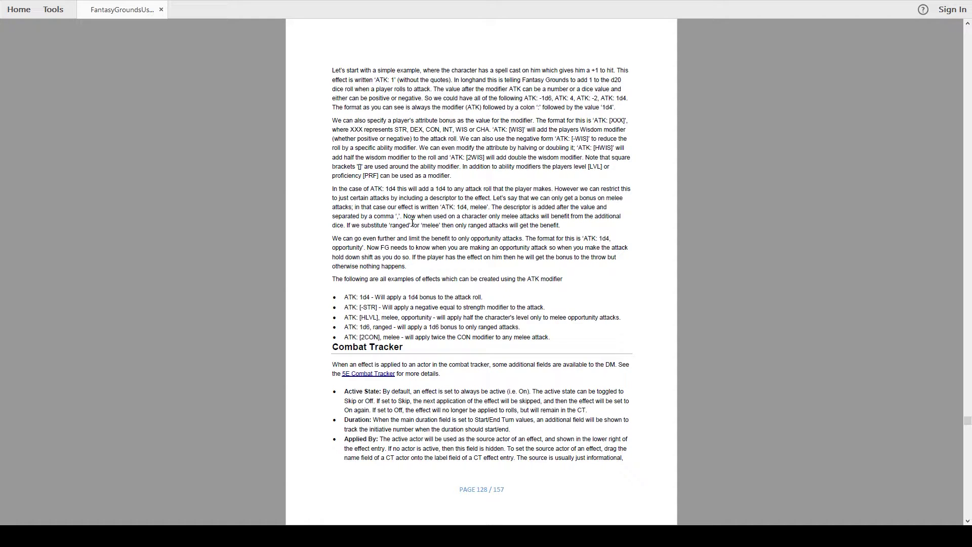
scroll(412, 223, up, 2)
scroll(412, 223, down, 2)
scroll(412, 223, up, 2)
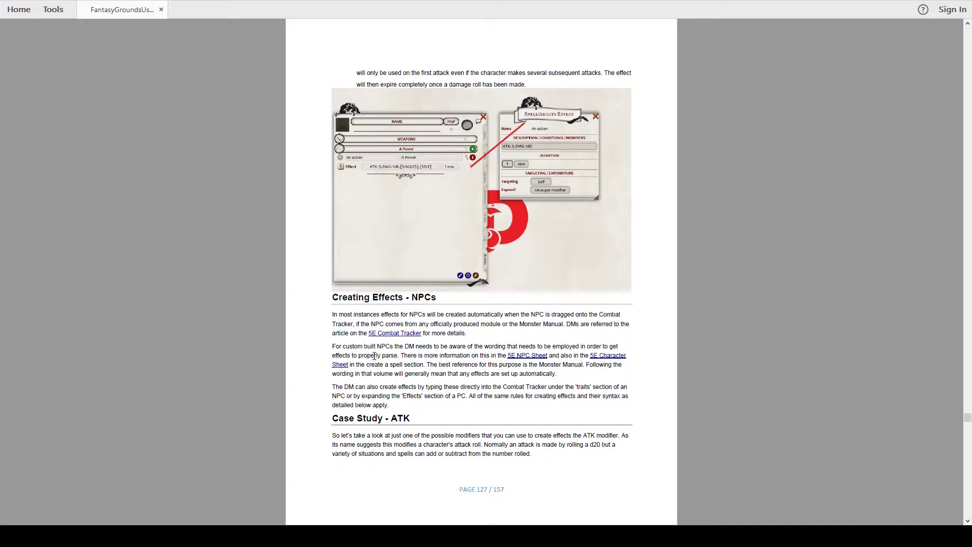
scroll(383, 294, down, 2)
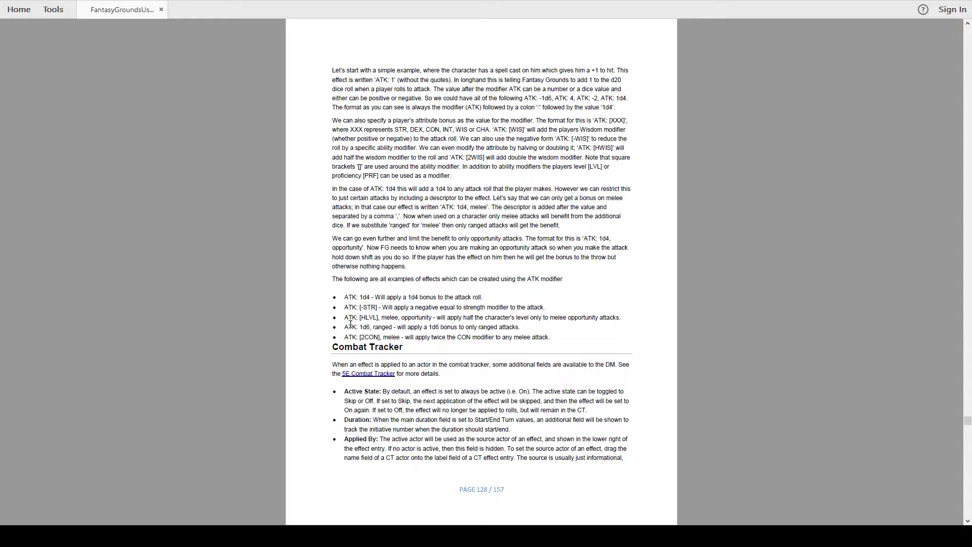
scroll(399, 330, down, 2)
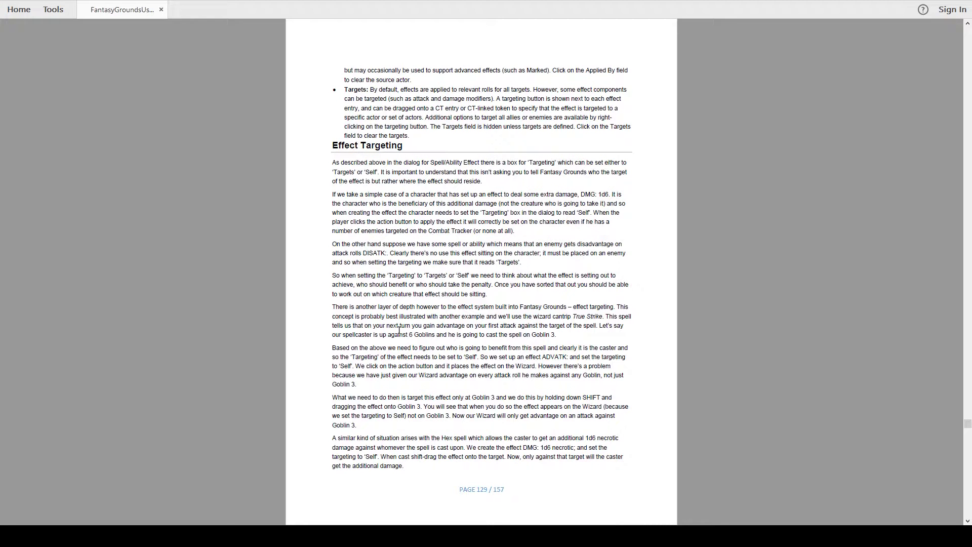
scroll(374, 215, down, 2)
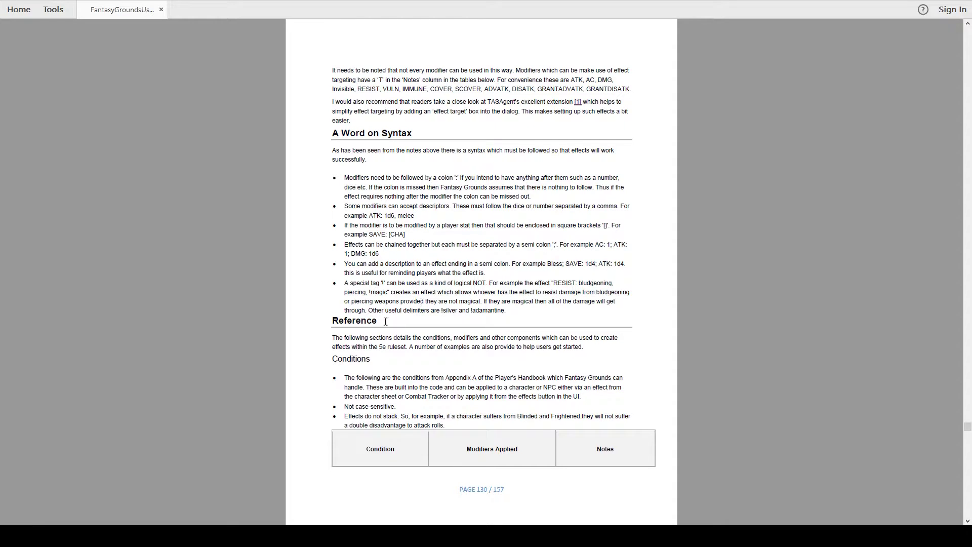
scroll(362, 235, down, 2)
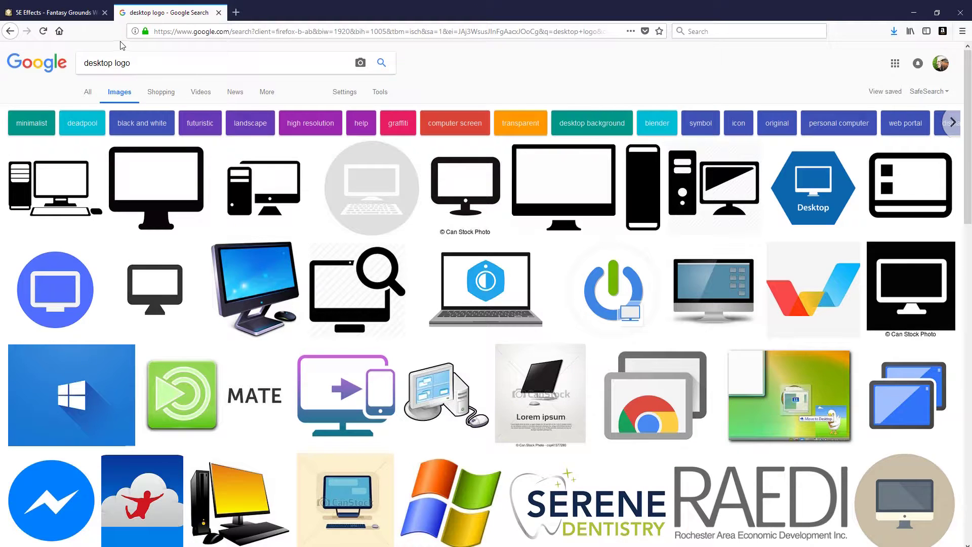
Step: Switch to the Fantasy Grounds wiki's 5E Effects page in Firefox and view its table of contents
click(70, 11)
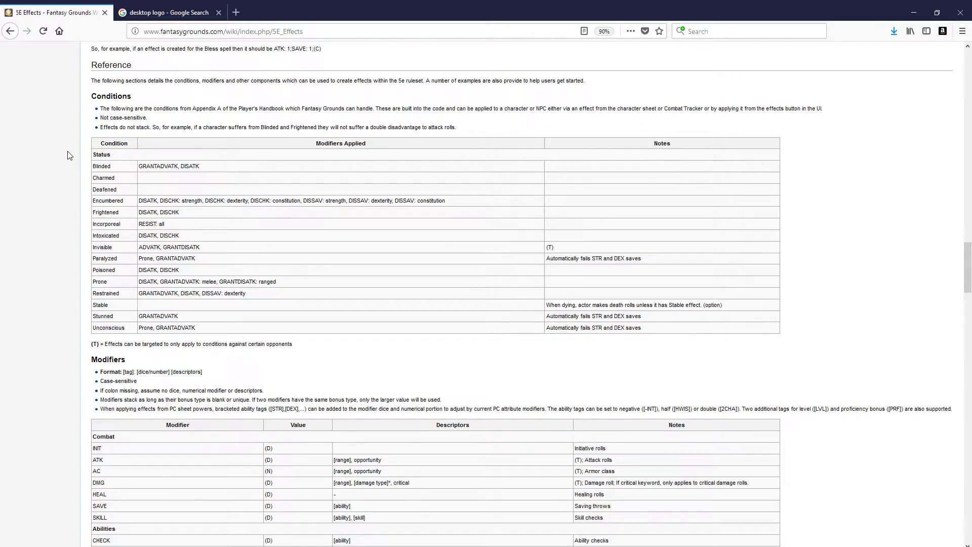
scroll(70, 155, up, 2)
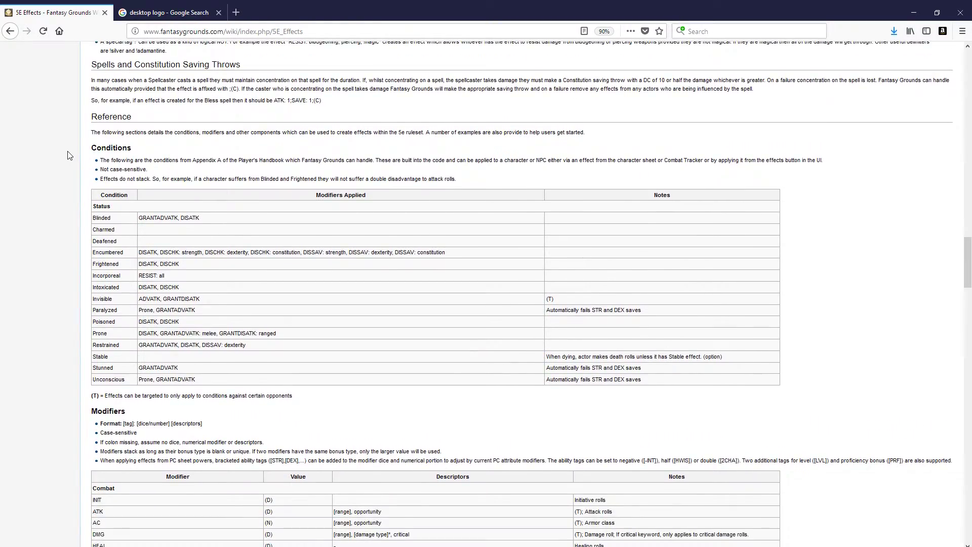
scroll(69, 155, up, 8)
scroll(69, 156, up, 20)
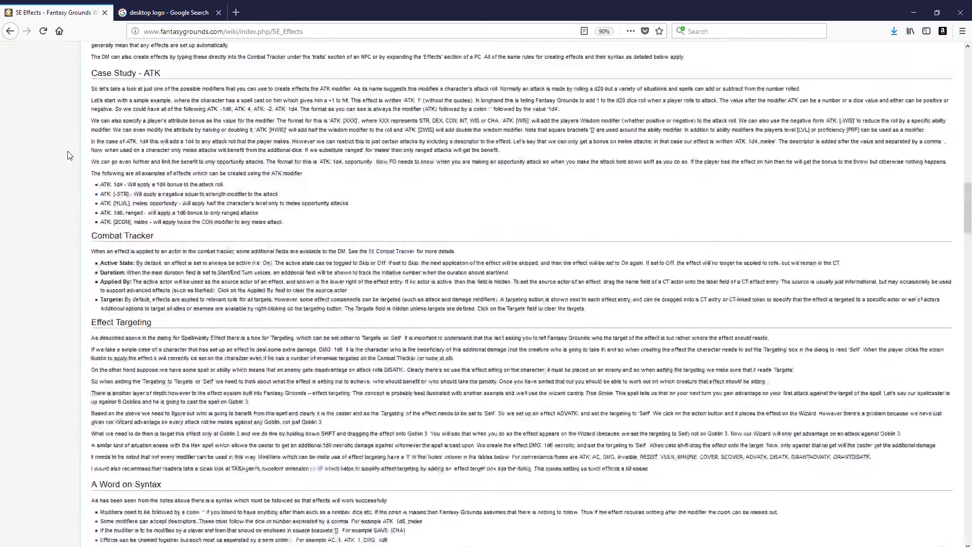
scroll(70, 156, up, 5)
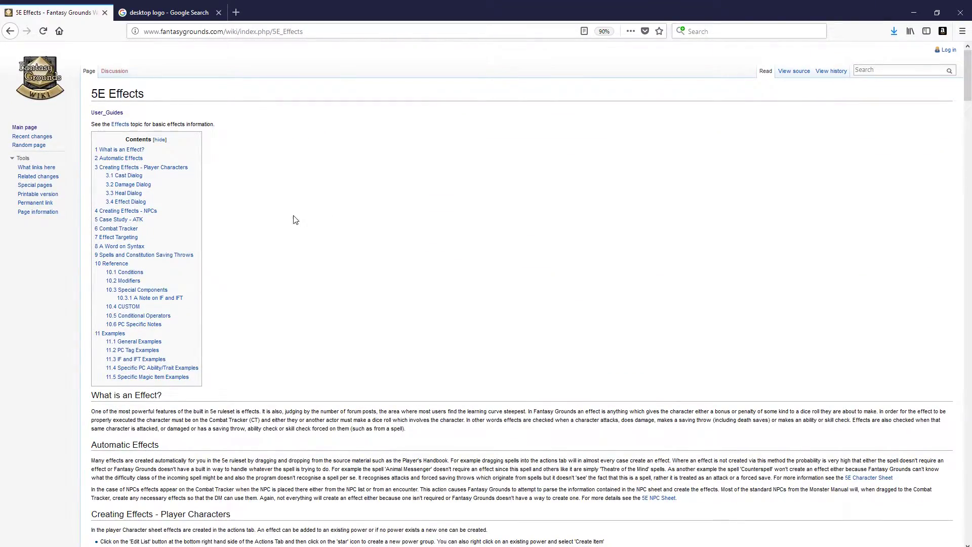
Step: Review the wiki page's sections from the action dialogs through ATK, targeting and syntax to the Conditions table
scroll(438, 376, down, 10)
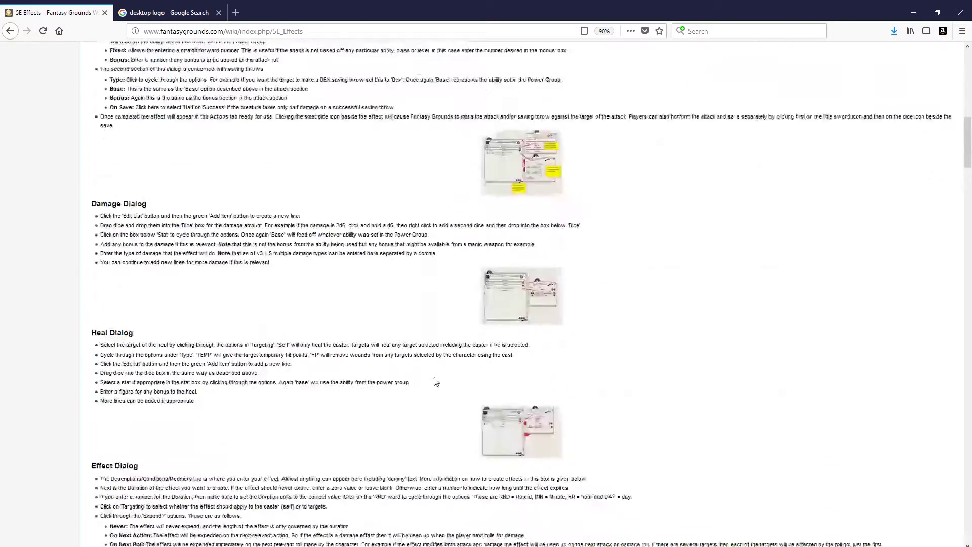
scroll(446, 343, down, 5)
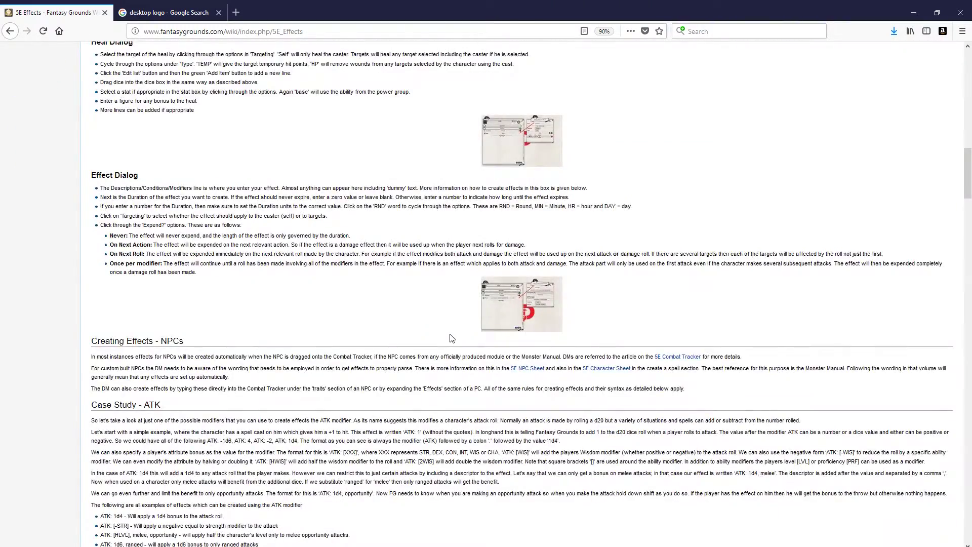
scroll(452, 338, down, 2)
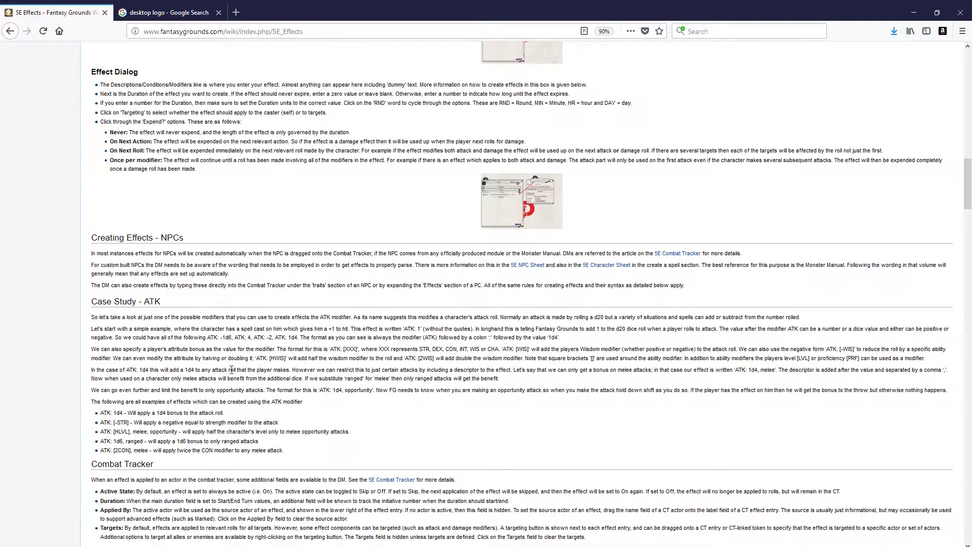
scroll(186, 379, down, 3)
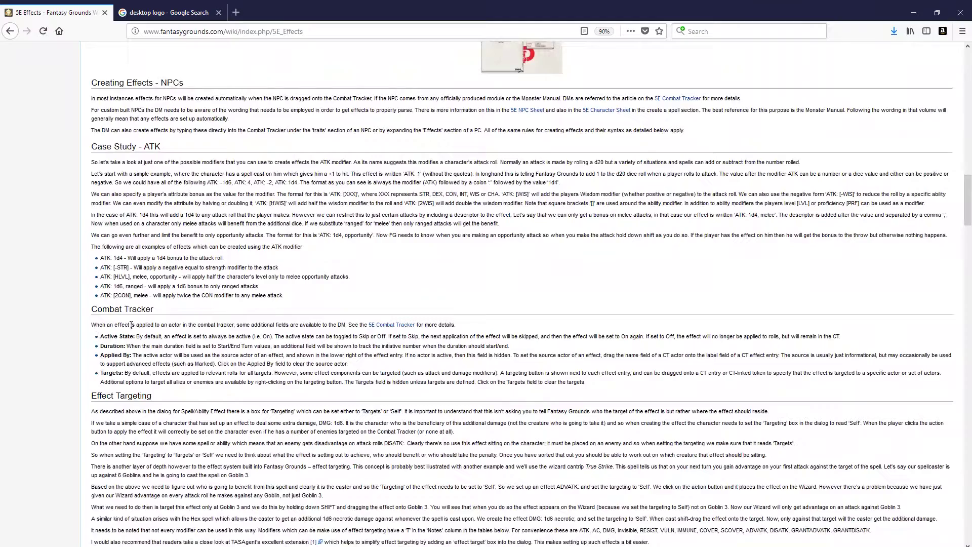
scroll(147, 393, down, 4)
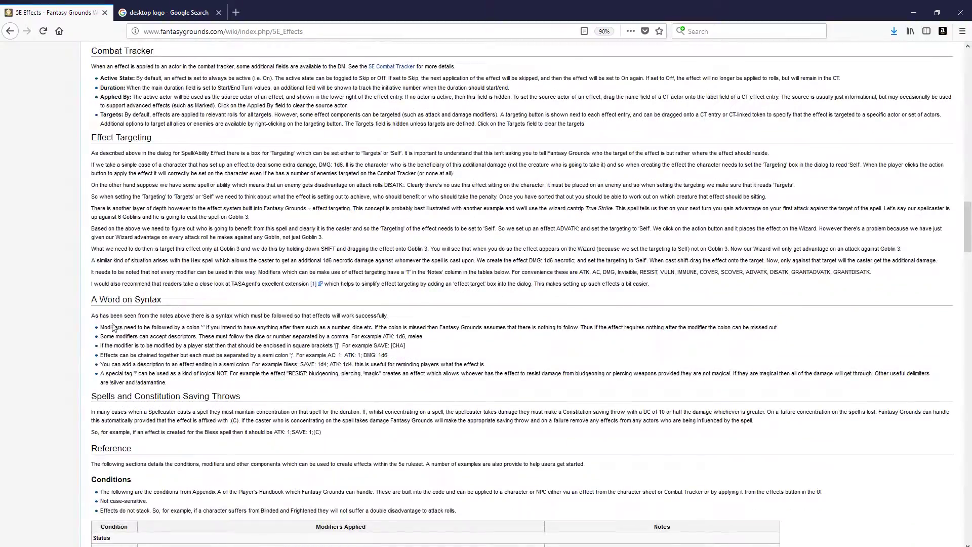
scroll(183, 355, down, 5)
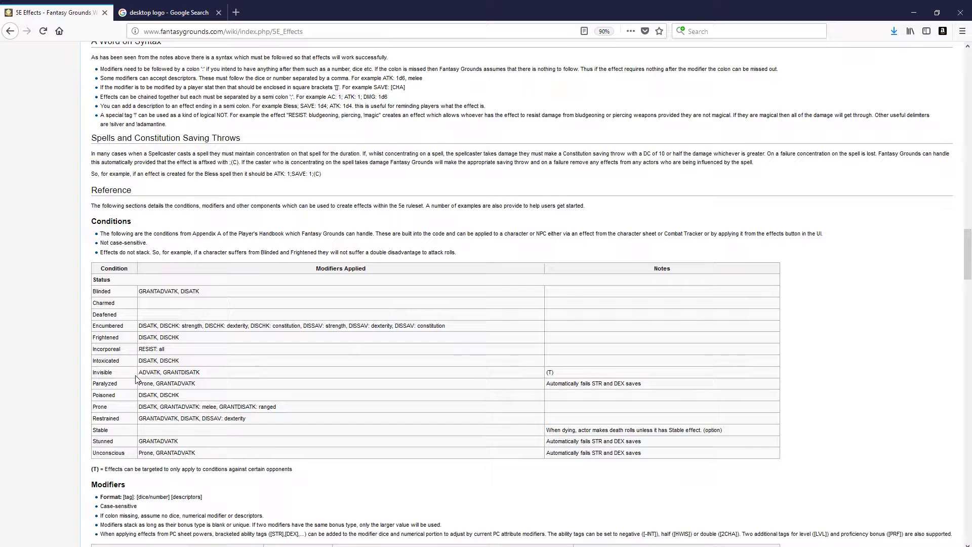
Step: Examine the Modifiers table from the Combat entries through Damage, Advantage and Disadvantage to the Misc entries
scroll(134, 390, down, 4)
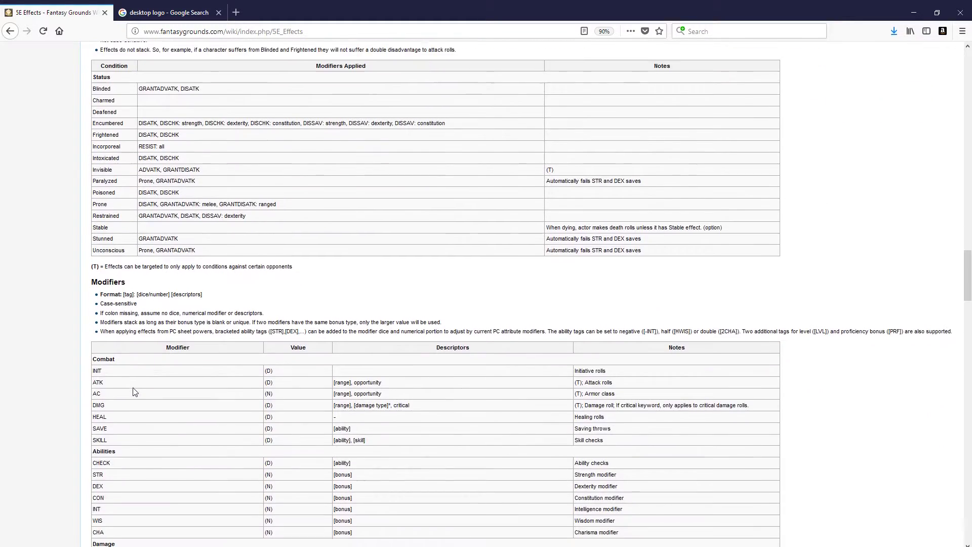
scroll(132, 350, down, 2)
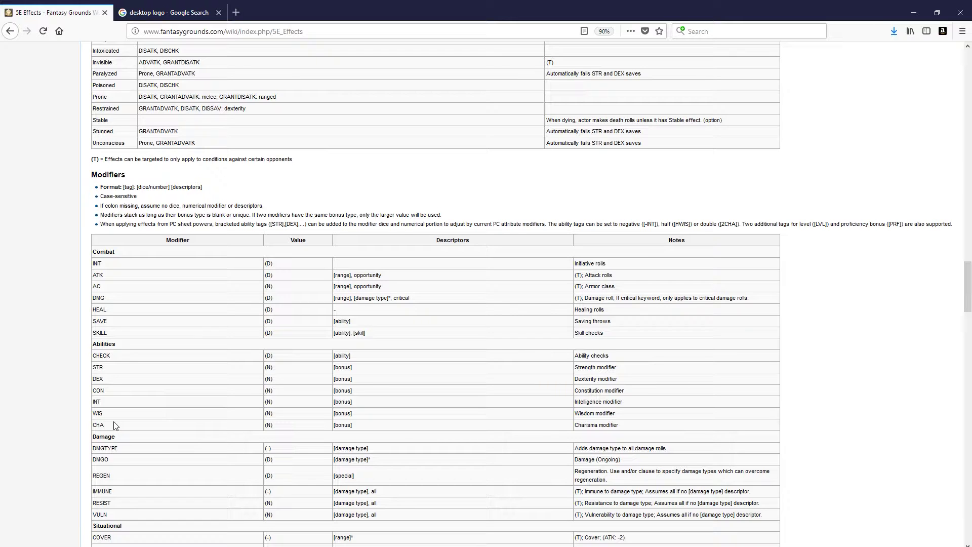
scroll(114, 426, down, 2)
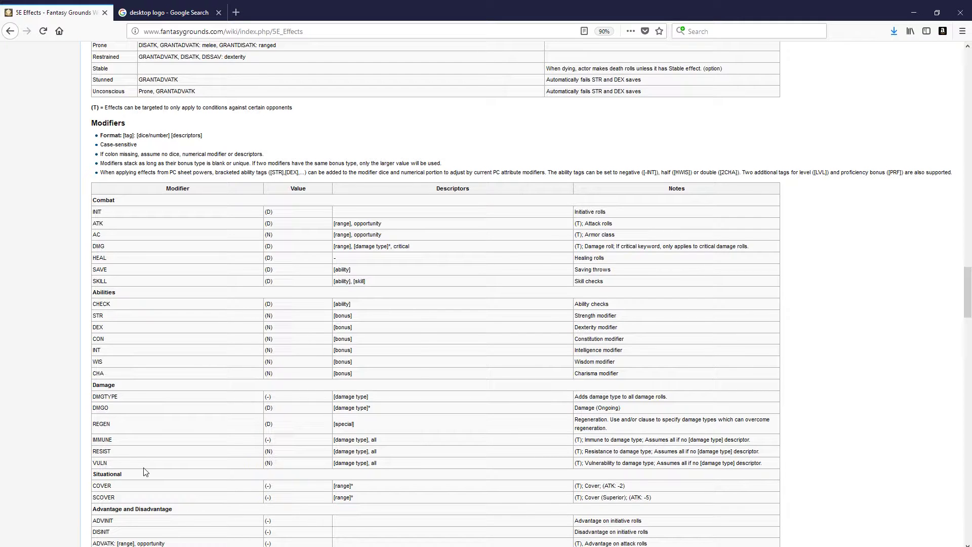
scroll(145, 472, down, 4)
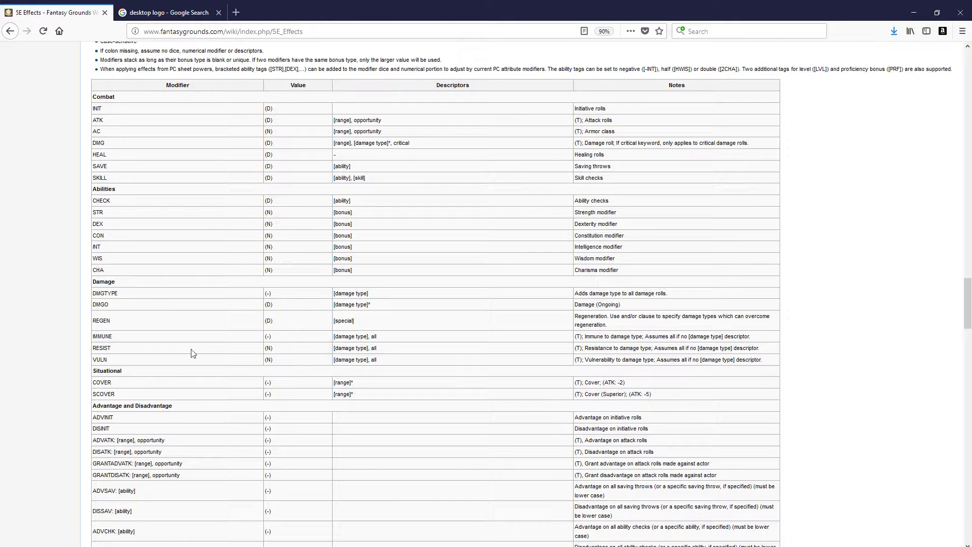
scroll(136, 404, down, 2)
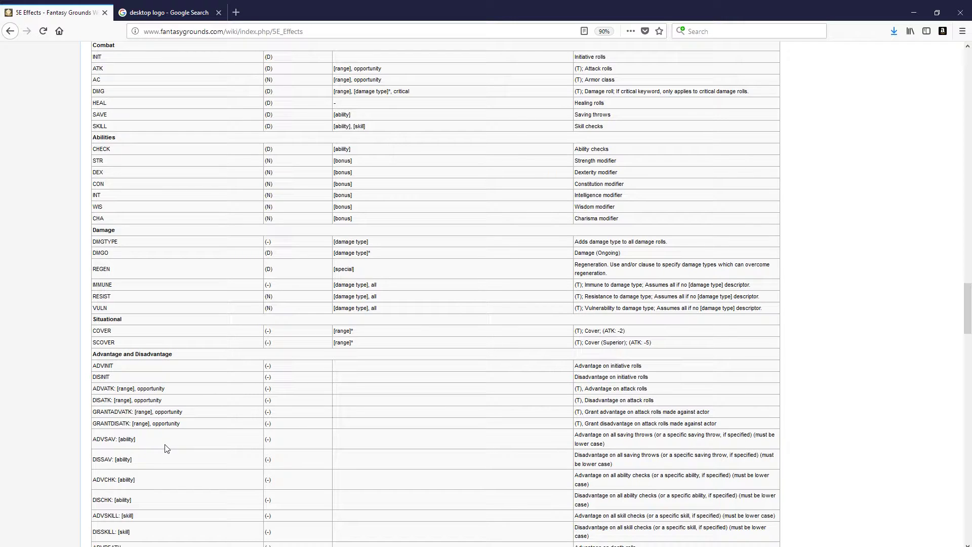
scroll(170, 456, down, 3)
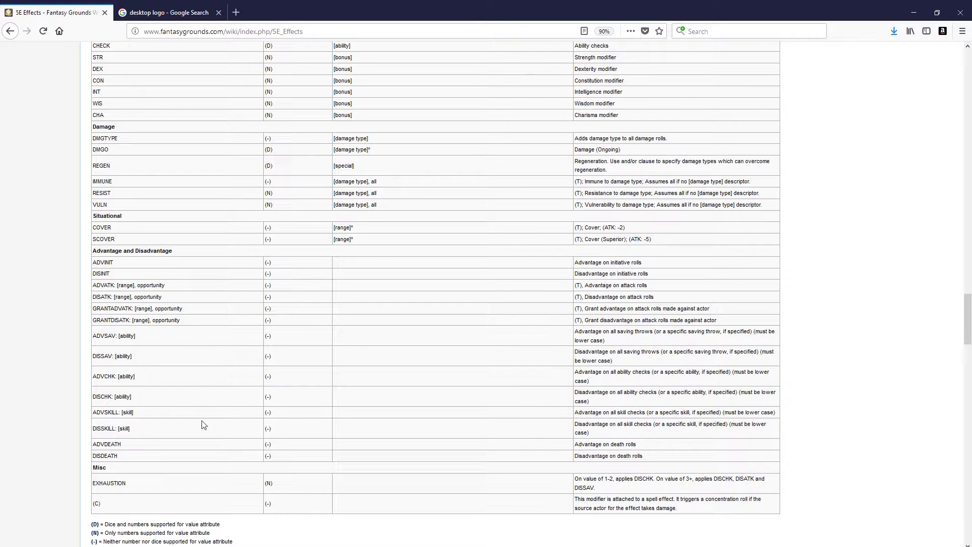
scroll(197, 419, down, 2)
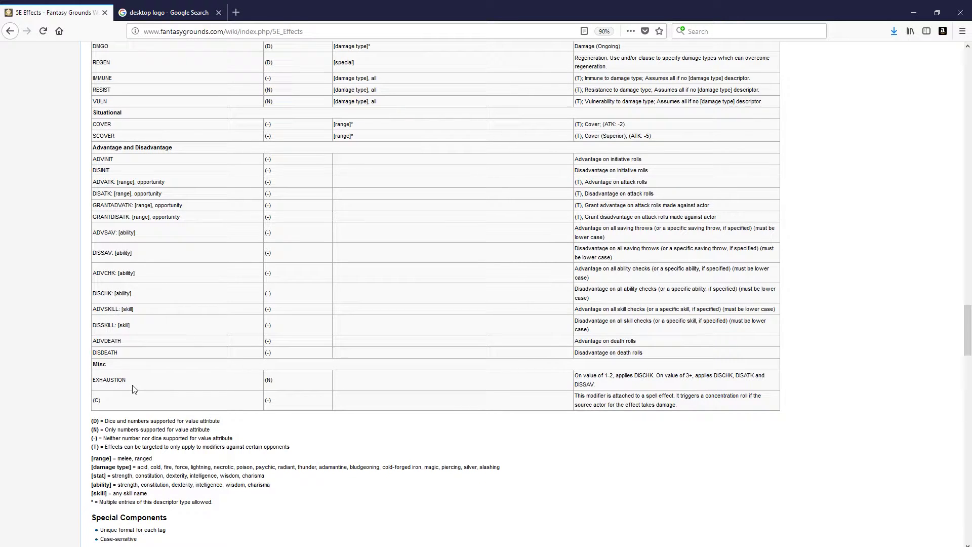
Step: Examine the Special Components section, including the IF, IFT and CUSTOM notes, the Conditional Operators table and the PC tags
scroll(145, 405, down, 4)
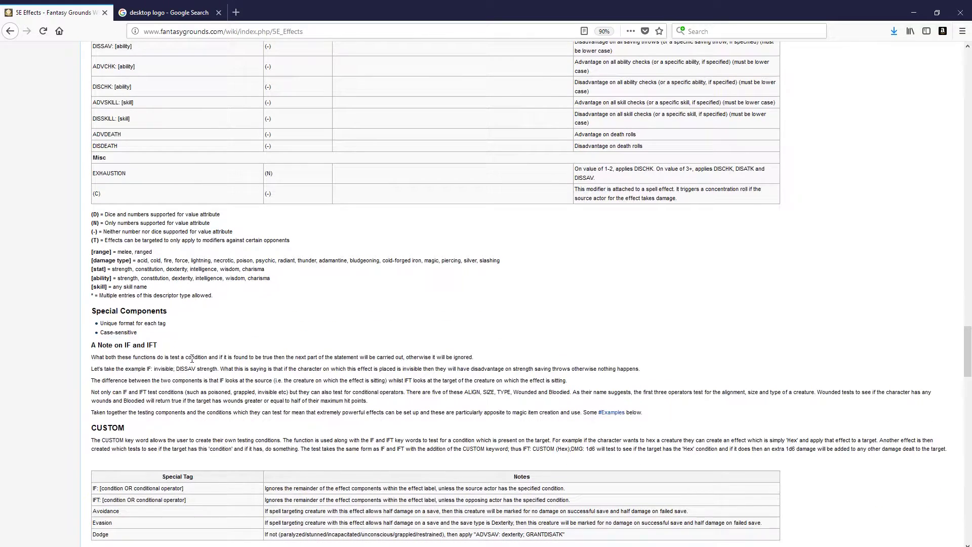
scroll(189, 360, down, 2)
scroll(190, 360, up, 2)
scroll(189, 360, down, 3)
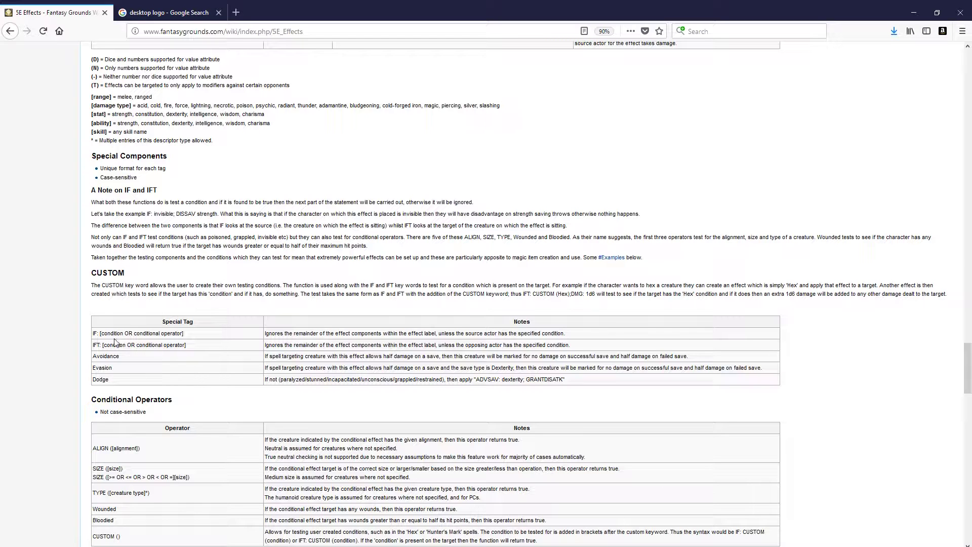
scroll(118, 337, down, 3)
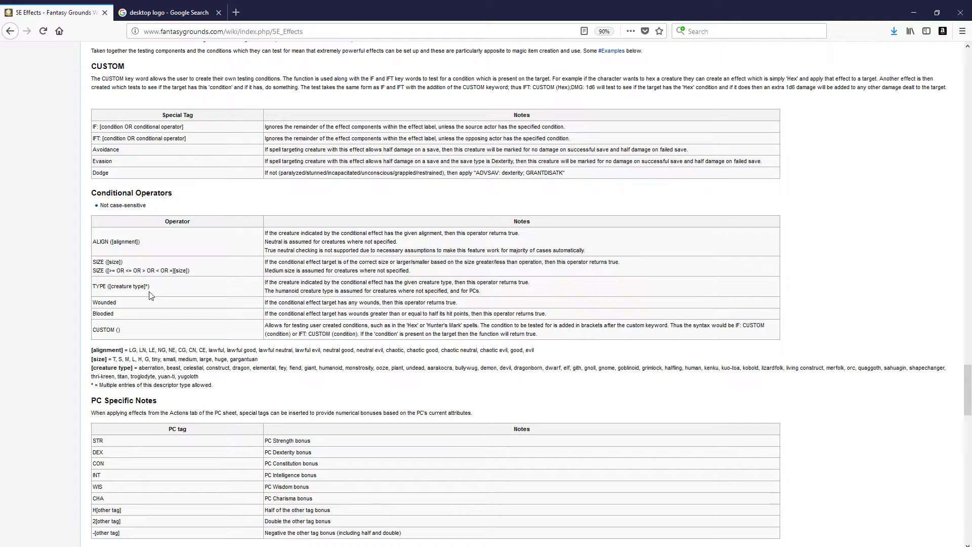
scroll(132, 283, down, 4)
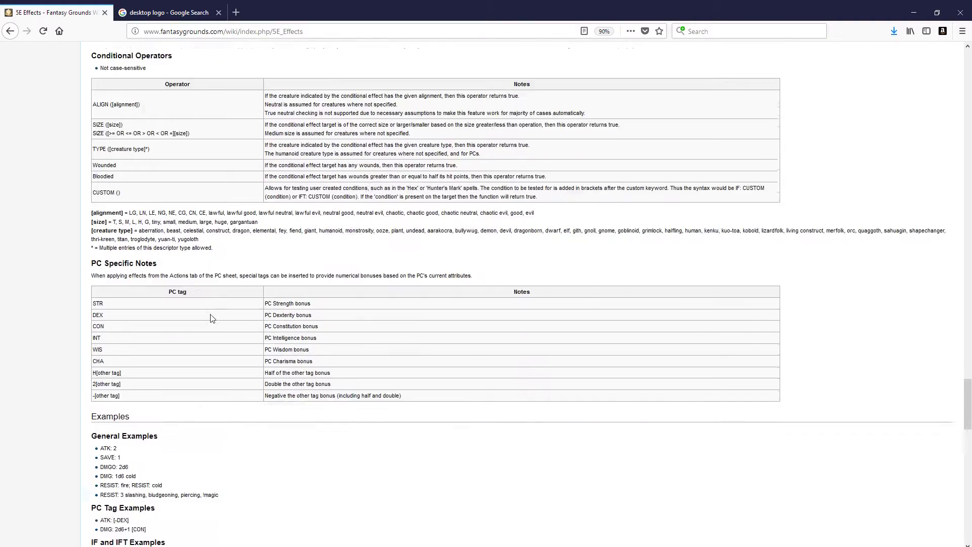
scroll(157, 182, up, 2)
scroll(164, 163, up, 4)
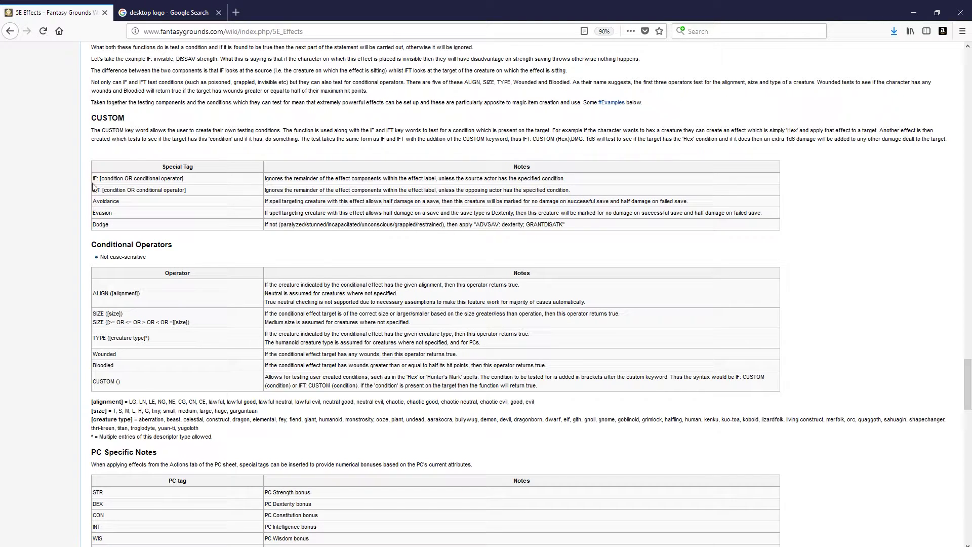
Step: Review the PC Specific Notes and the general, PC tag, IF/IFT and Specific PC Ability/Trait examples
scroll(150, 298, down, 3)
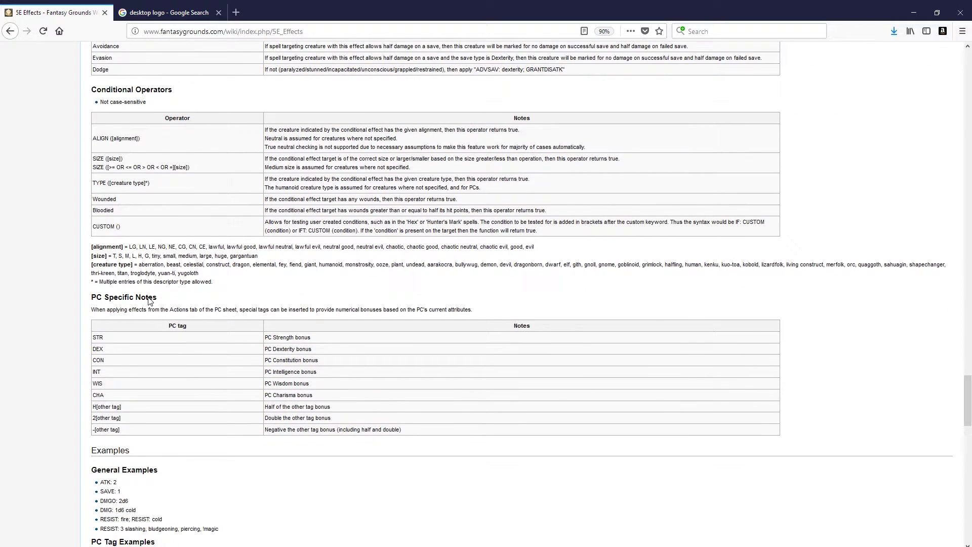
scroll(148, 298, down, 2)
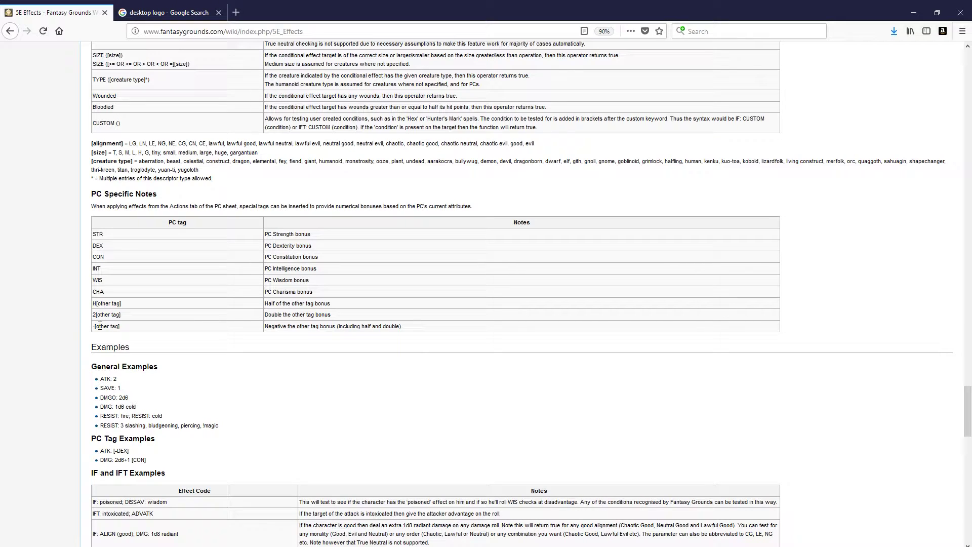
scroll(230, 363, down, 3)
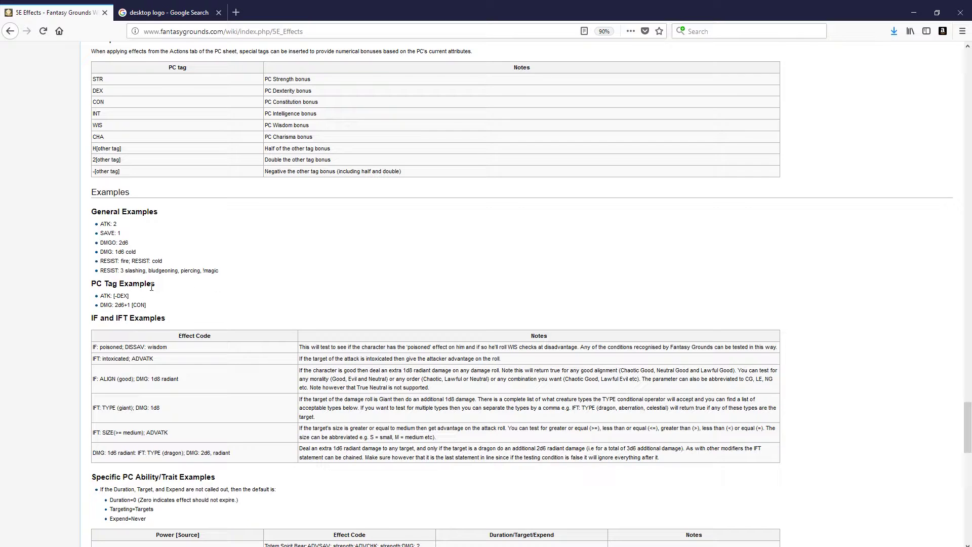
scroll(172, 298, down, 1)
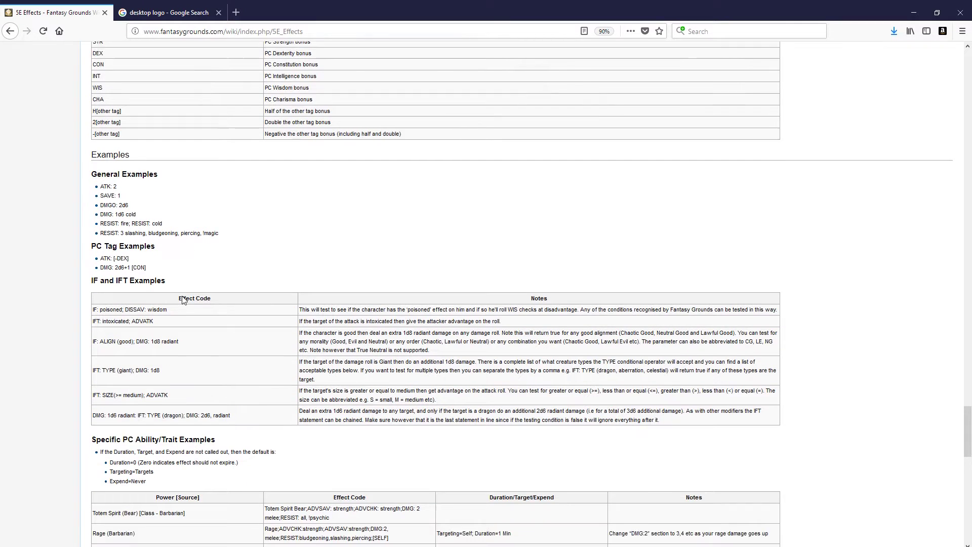
scroll(183, 300, down, 2)
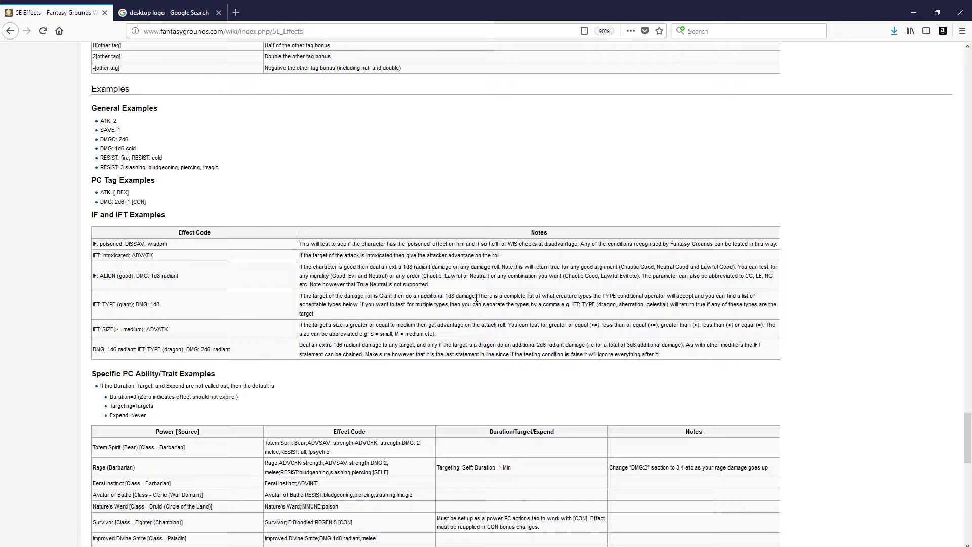
scroll(186, 310, down, 2)
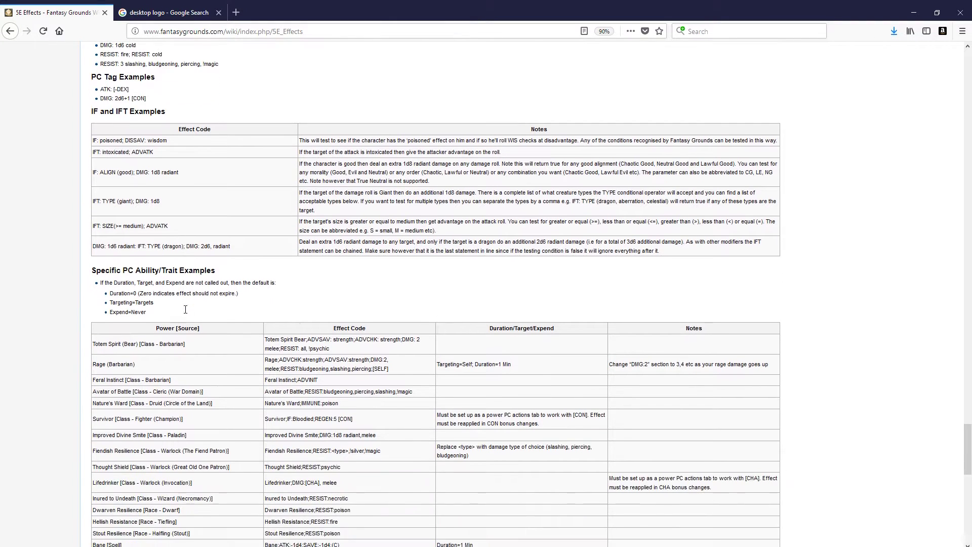
scroll(185, 310, down, 2)
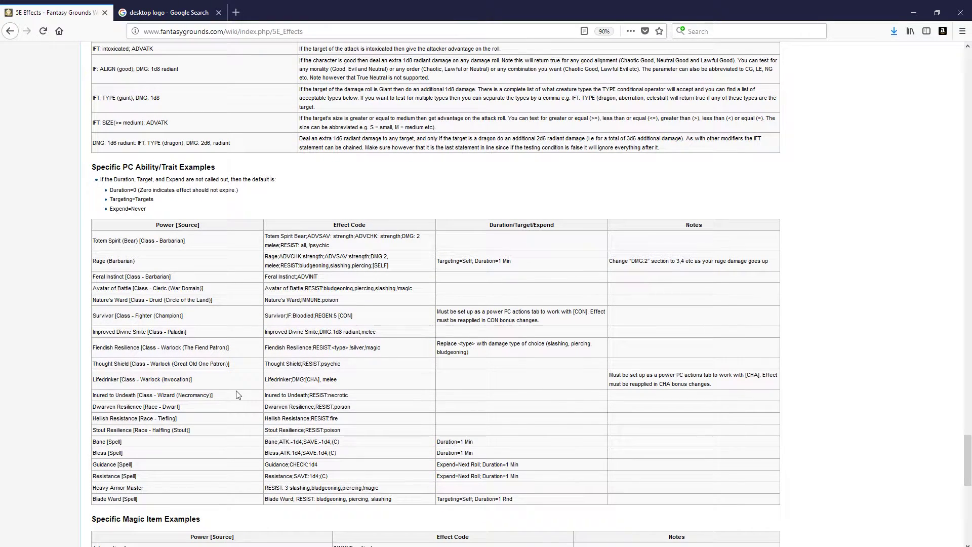
scroll(233, 395, down, 2)
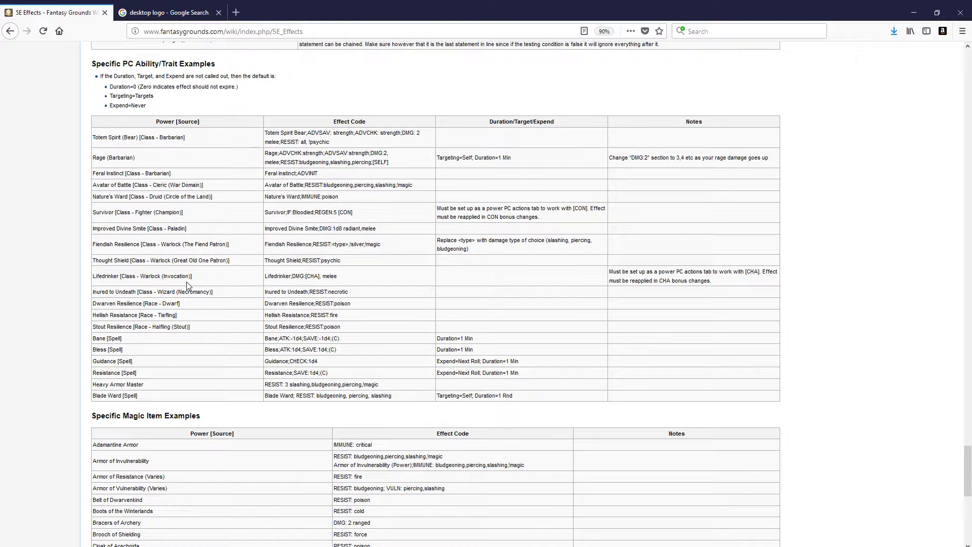
Step: Recheck the Advantage and Disadvantage, Situational and Damage entries in the Modifiers table
scroll(186, 282, up, 10)
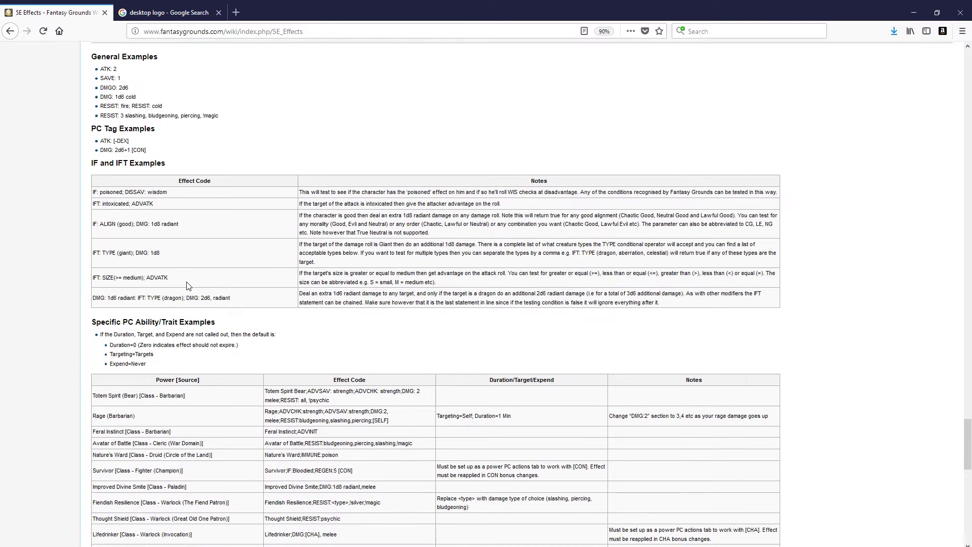
scroll(186, 281, up, 10)
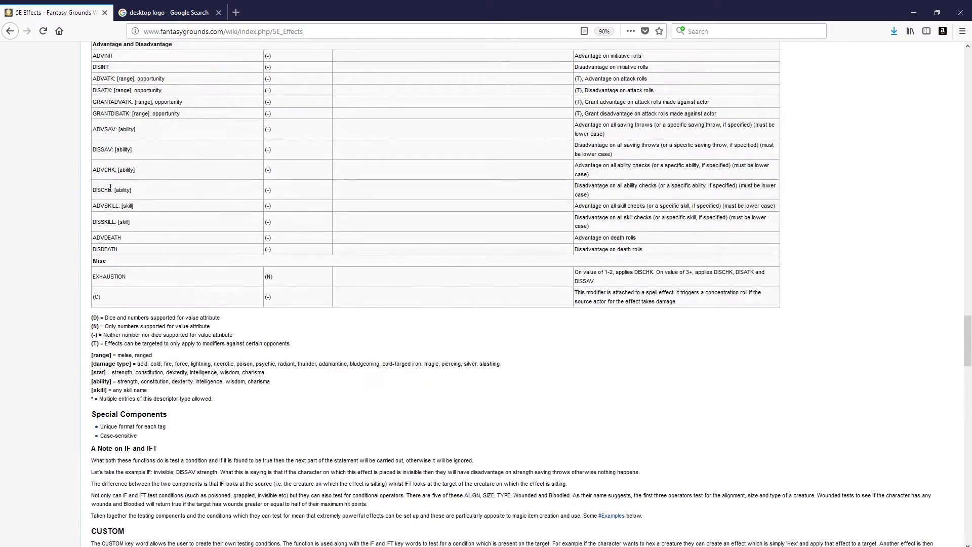
scroll(154, 228, up, 4)
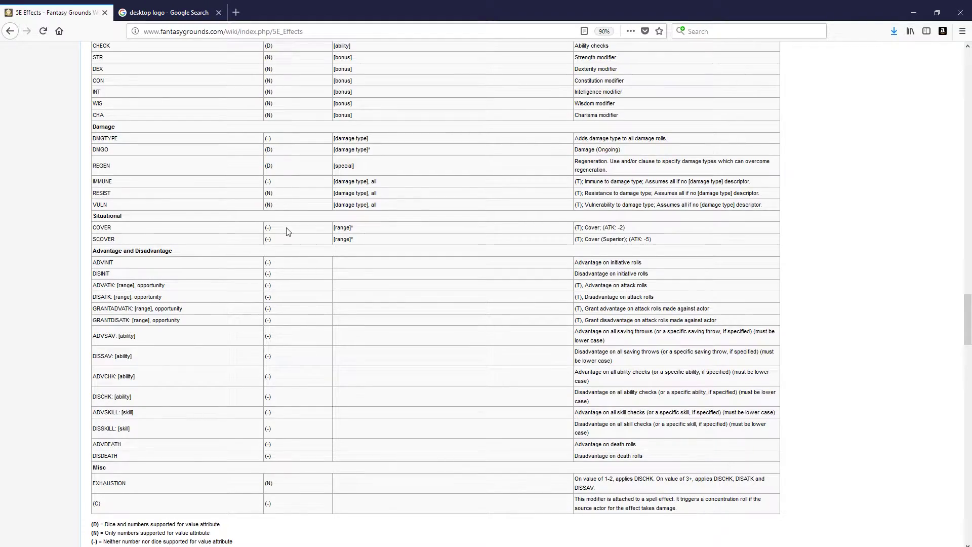
Step: Examine the effect codes in the Specific Magic Item Examples table at the end of the page
scroll(290, 234, down, 8)
scroll(290, 234, down, 5)
scroll(289, 233, down, 3)
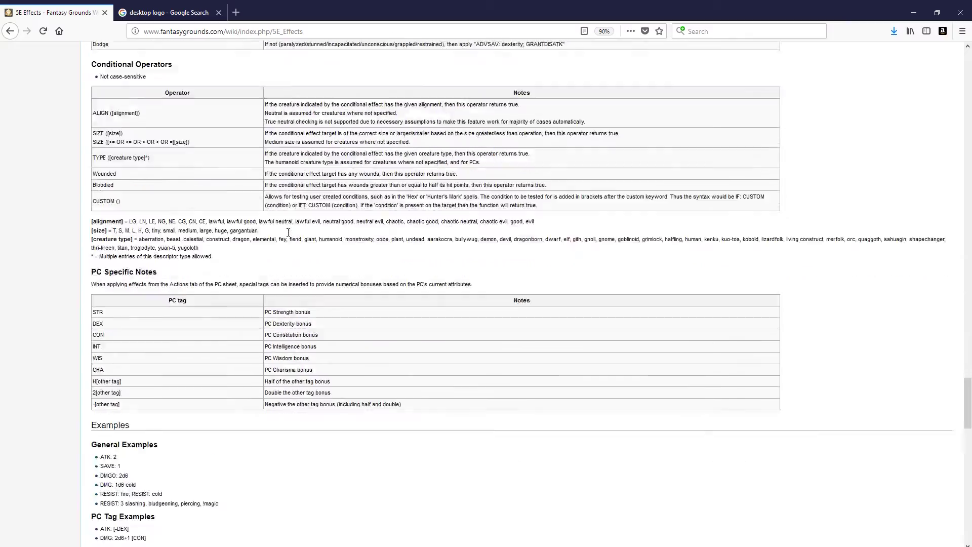
scroll(288, 232, down, 8)
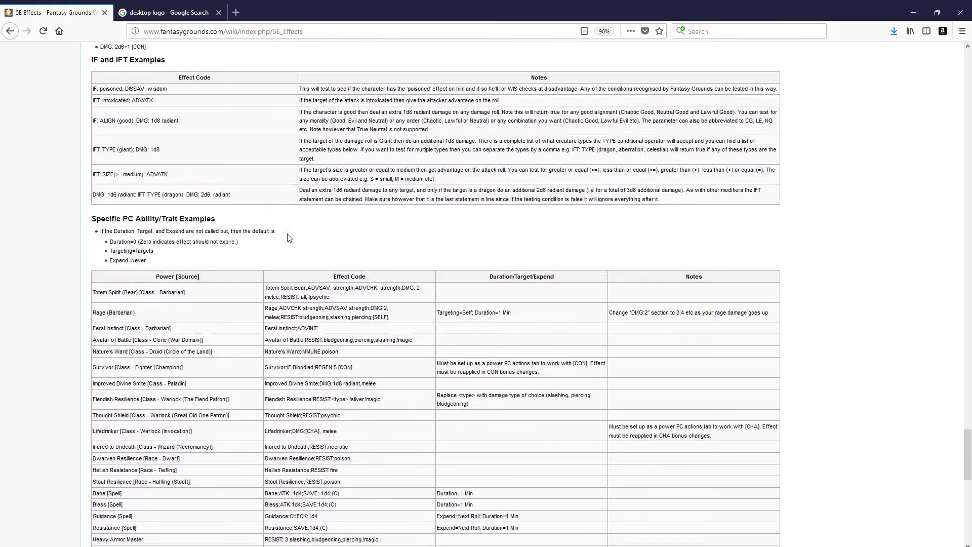
scroll(289, 238, down, 20)
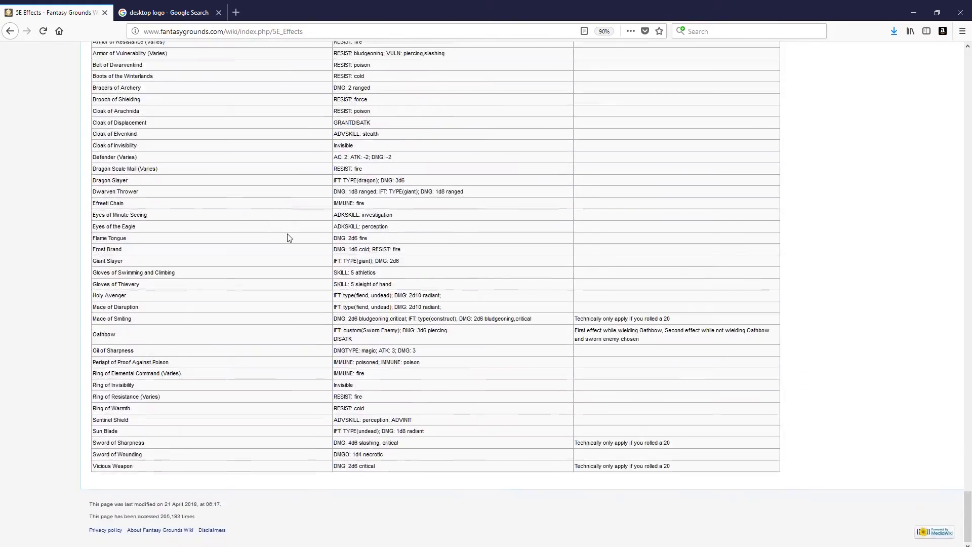
scroll(289, 237, up, 5)
scroll(289, 239, down, 3)
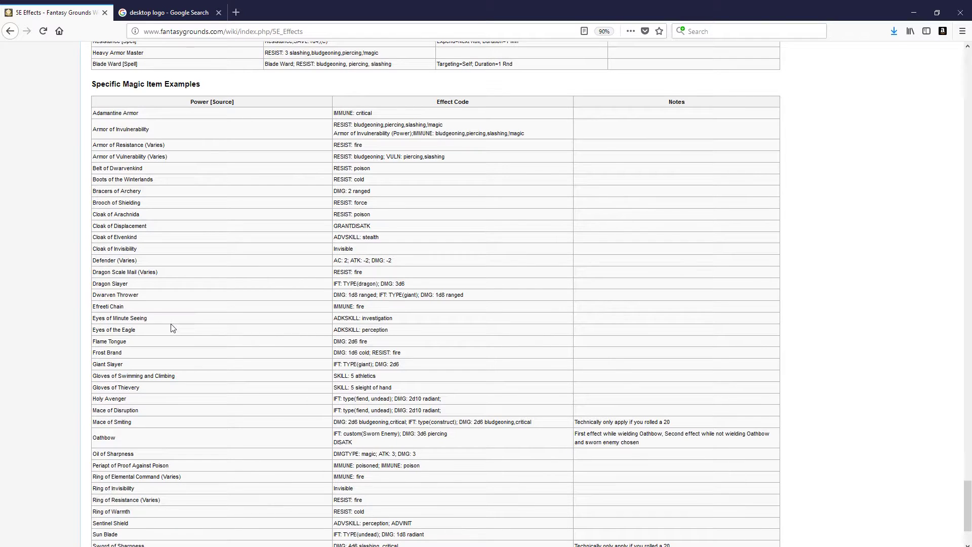
scroll(171, 328, down, 3)
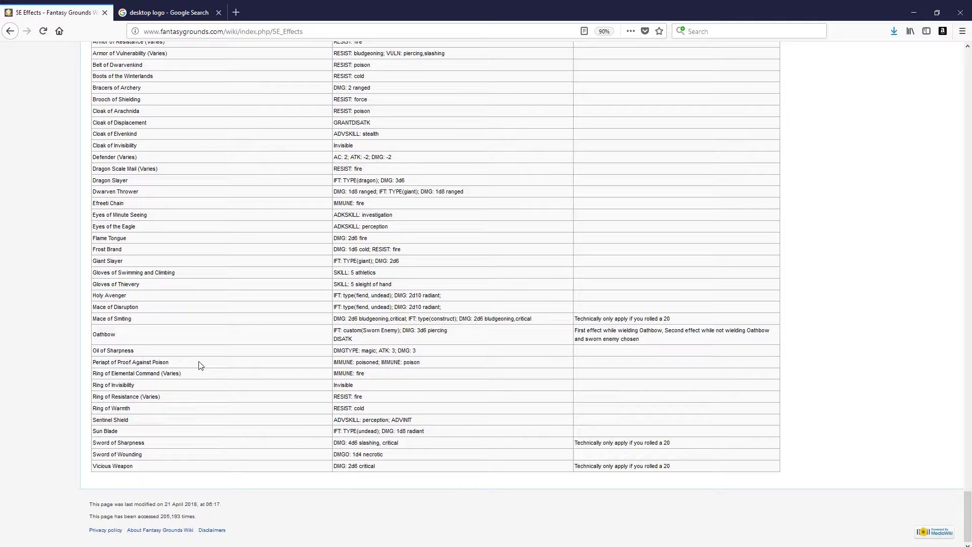
scroll(113, 445, up, 20)
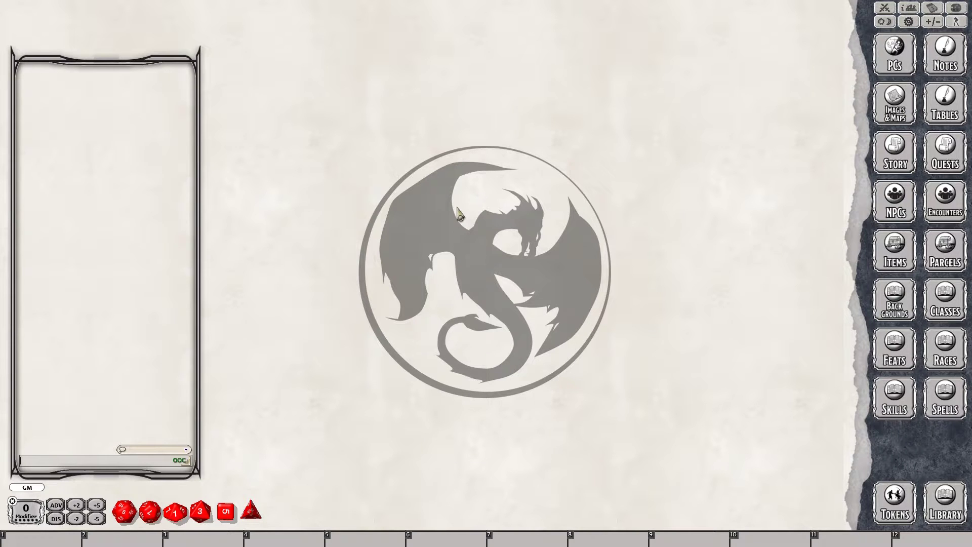
Step: In Fantasy Grounds, open the first listed character's sheet and place the Character Selection window below it
click(892, 58)
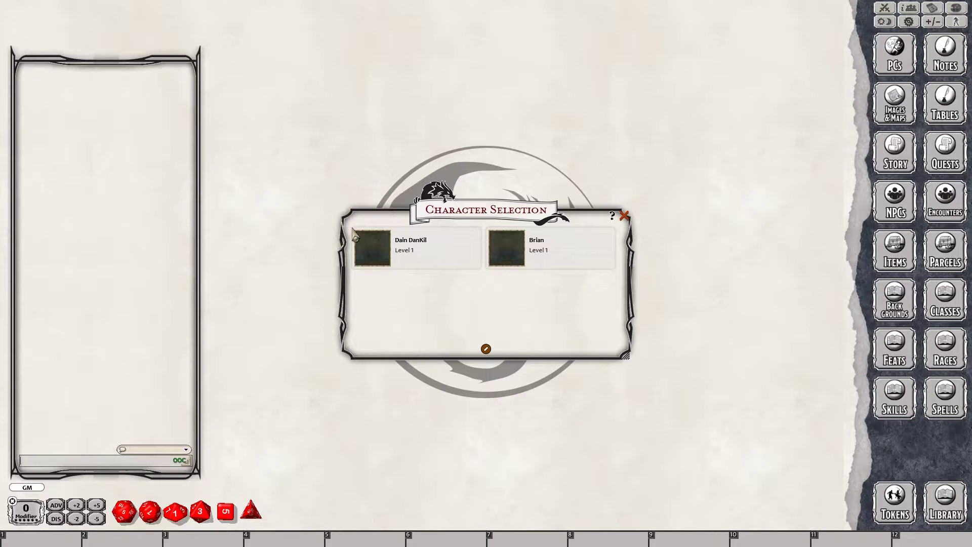
click(375, 252)
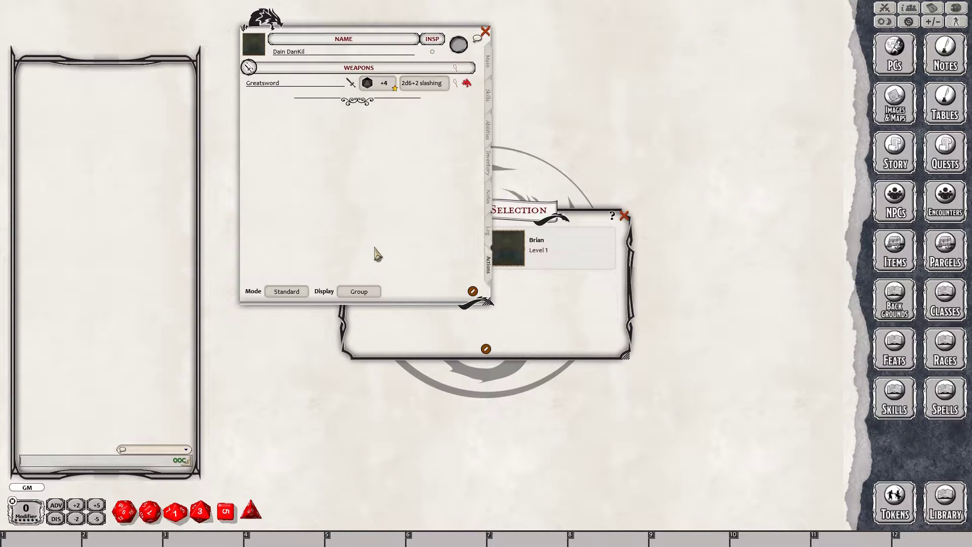
drag(339, 38, 258, 37)
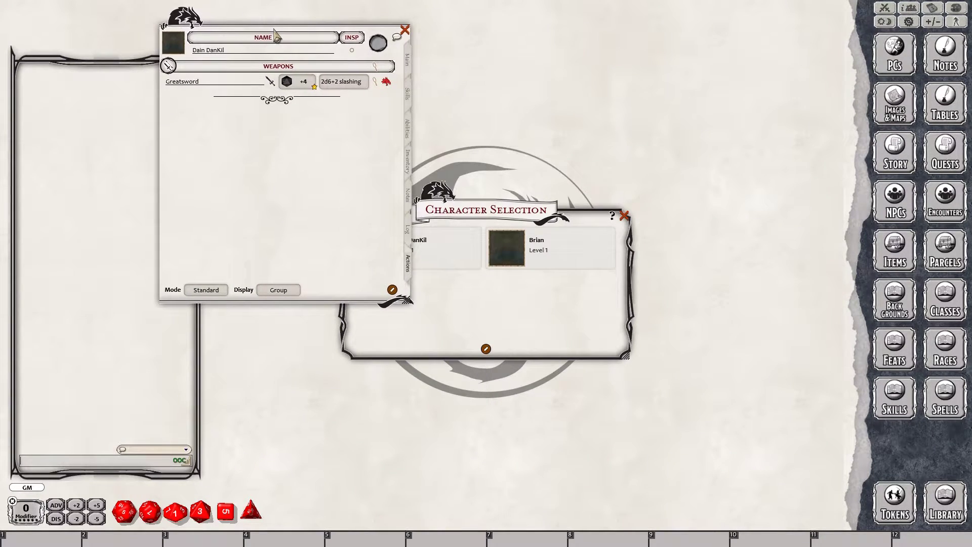
drag(504, 209, 256, 334)
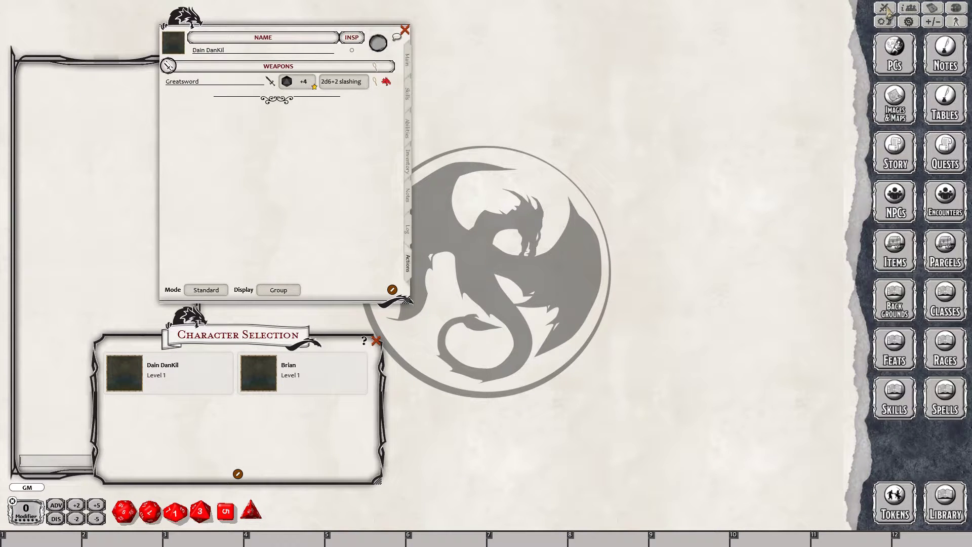
Step: Open the Combat Tracker and the Effects window, placing Effects clear of the character sheet and the tracker's combatant list
click(886, 9)
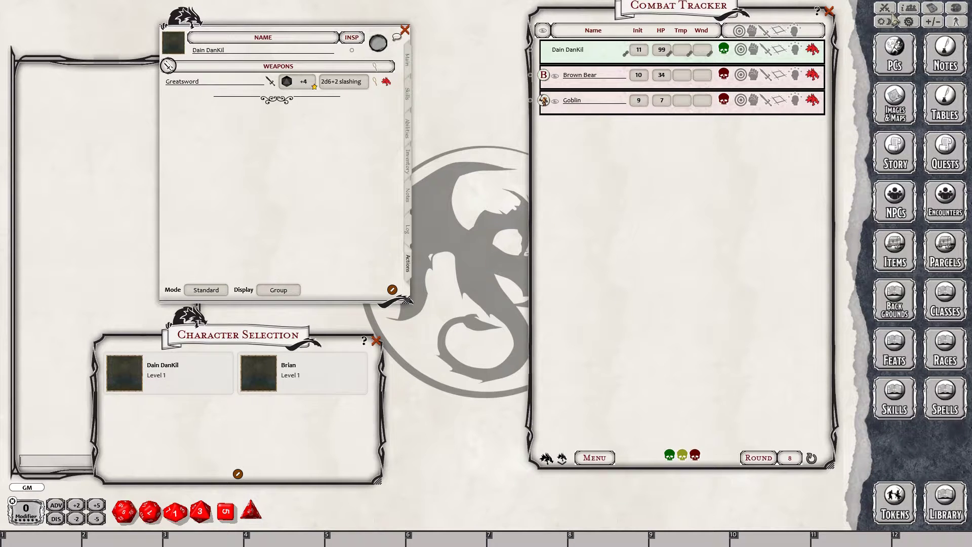
click(909, 8)
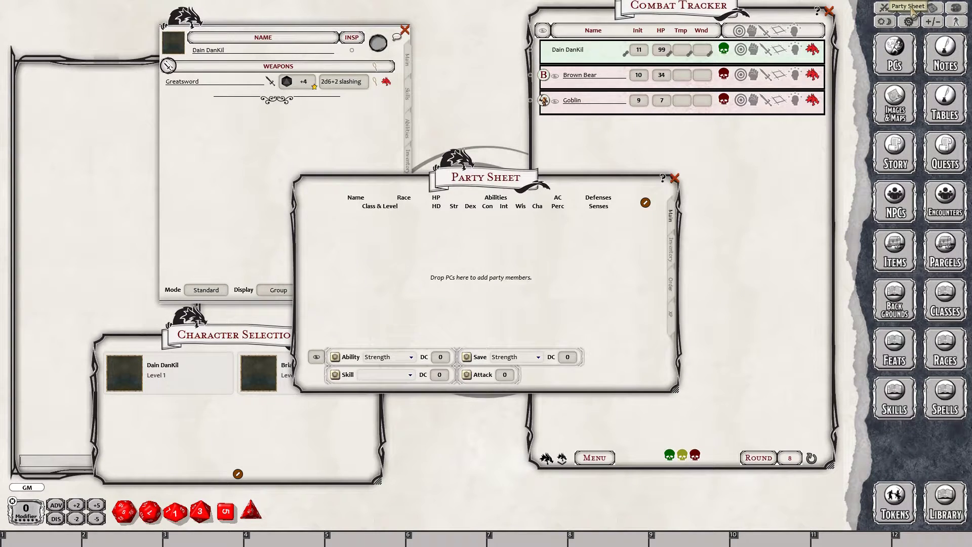
click(674, 179)
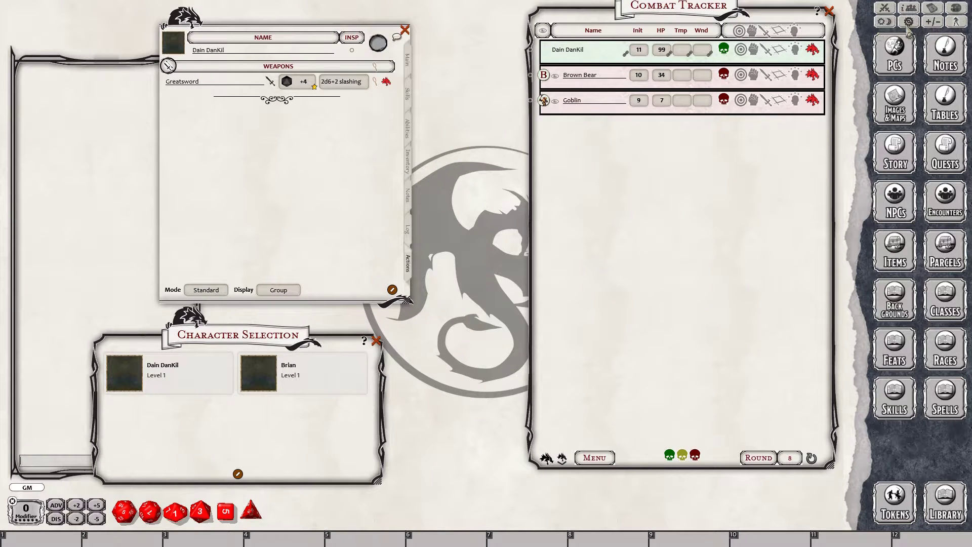
click(956, 21)
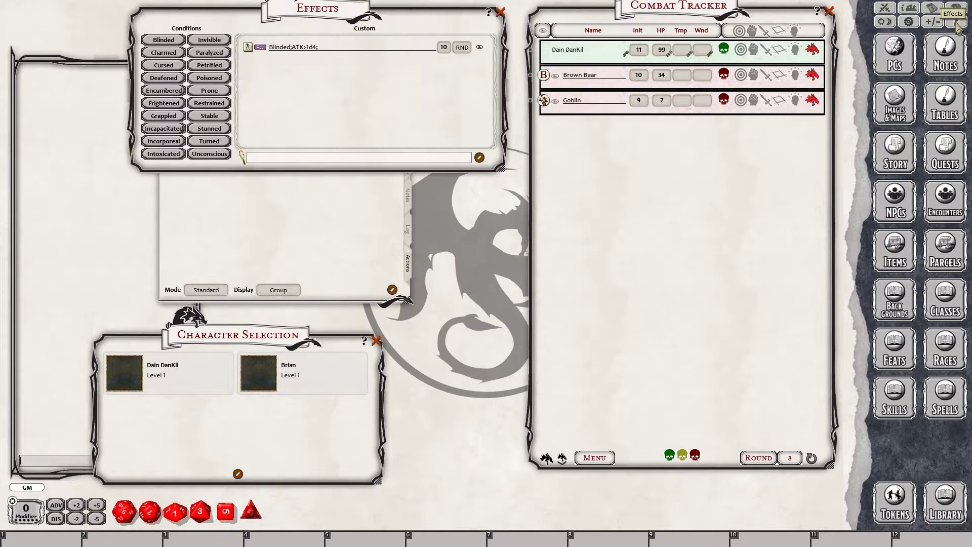
drag(217, 18, 439, 324)
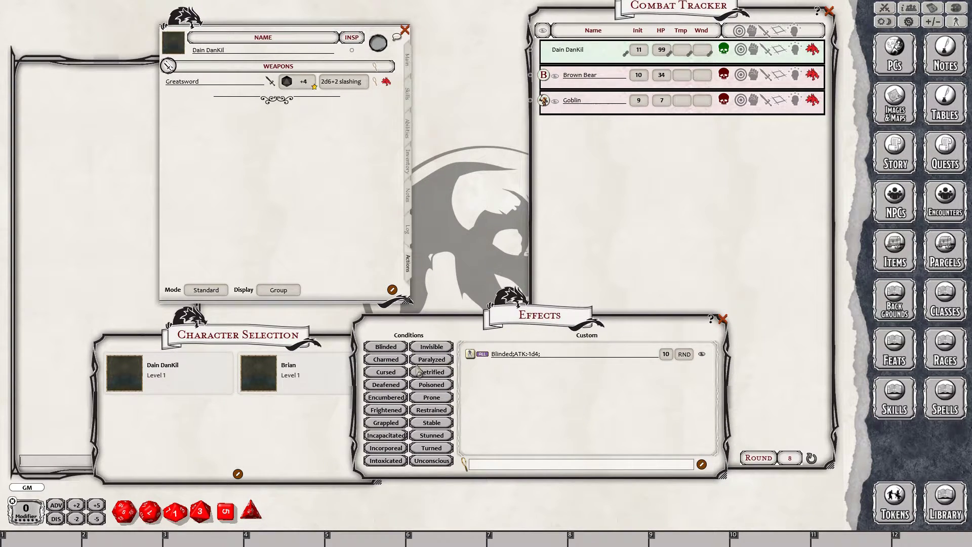
Step: Apply Blinded and Frightened to the Brown Bear, and Prone plus the custom Blinded;ATK:-1d4; effect to the Goblin
drag(390, 349, 617, 87)
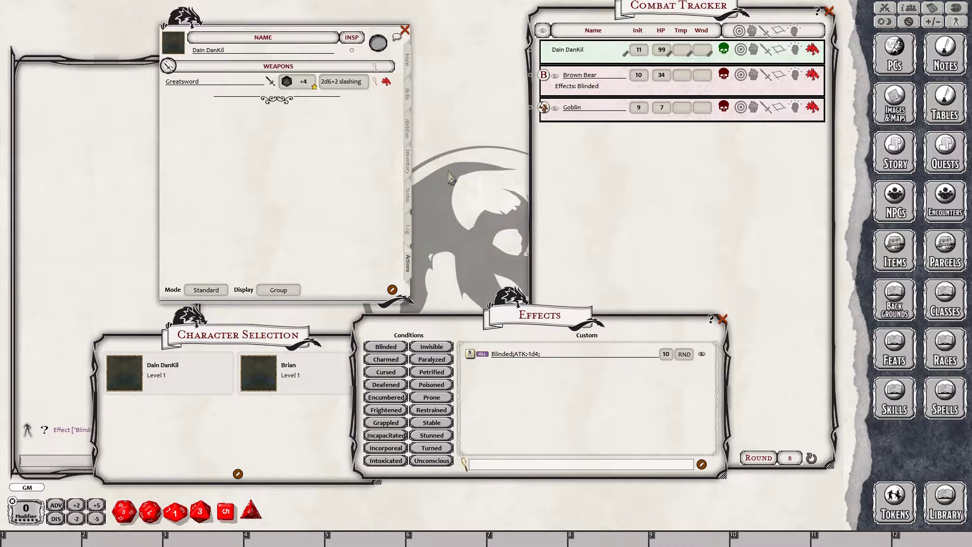
drag(385, 414, 592, 86)
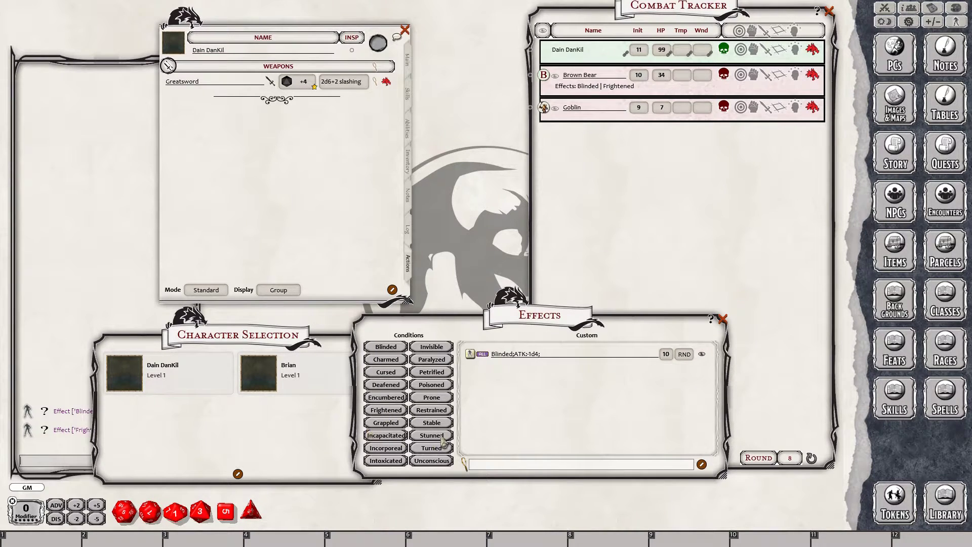
drag(634, 111, 604, 116)
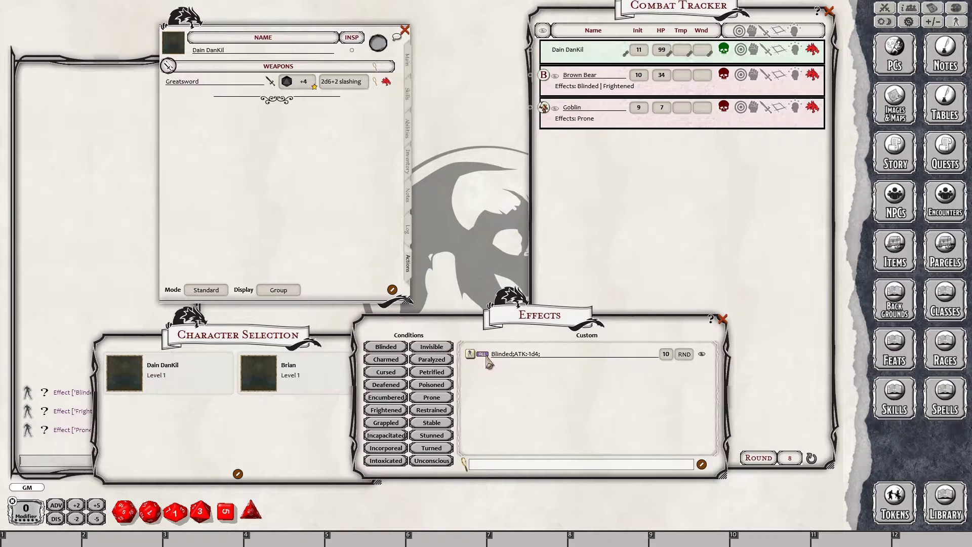
click(542, 361)
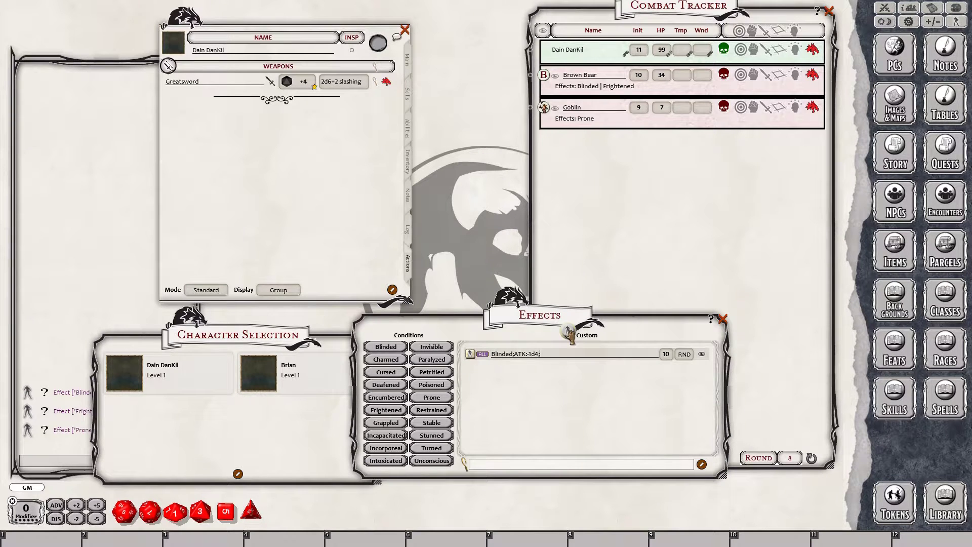
drag(589, 81, 610, 122)
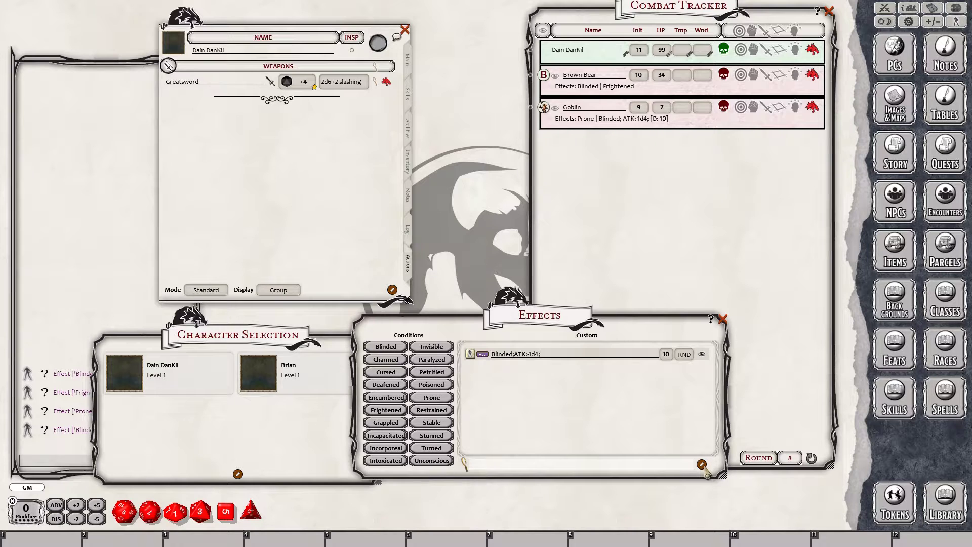
Step: Create the custom effect ATK:1d4:DMG:1d4; with a duration of 1 MIN and apply it to the player character in the Combat Tracker
drag(548, 314, 351, 310)
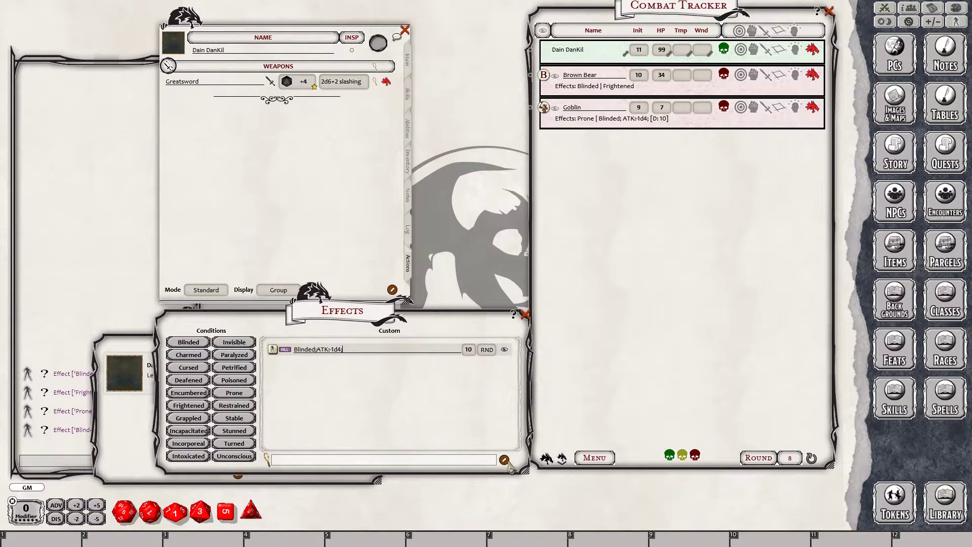
click(505, 460)
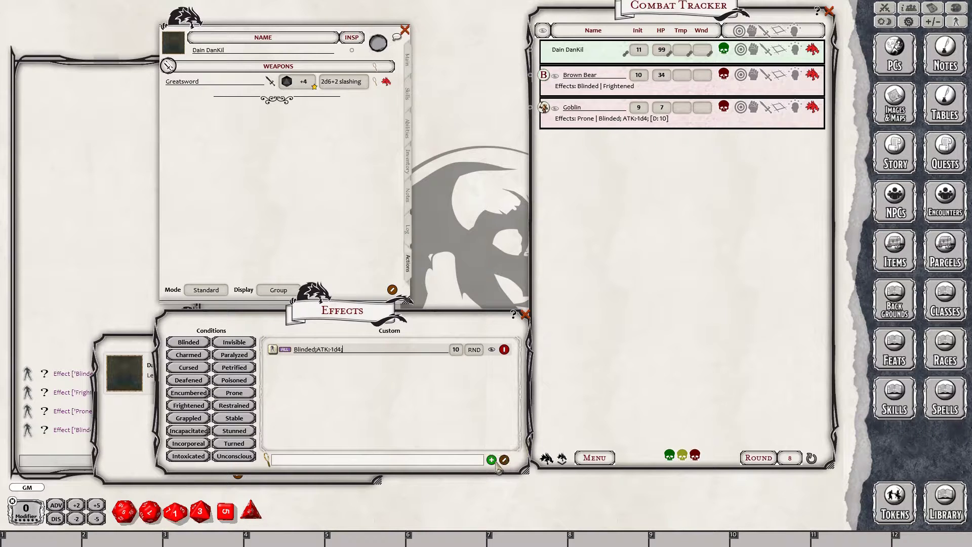
click(492, 460)
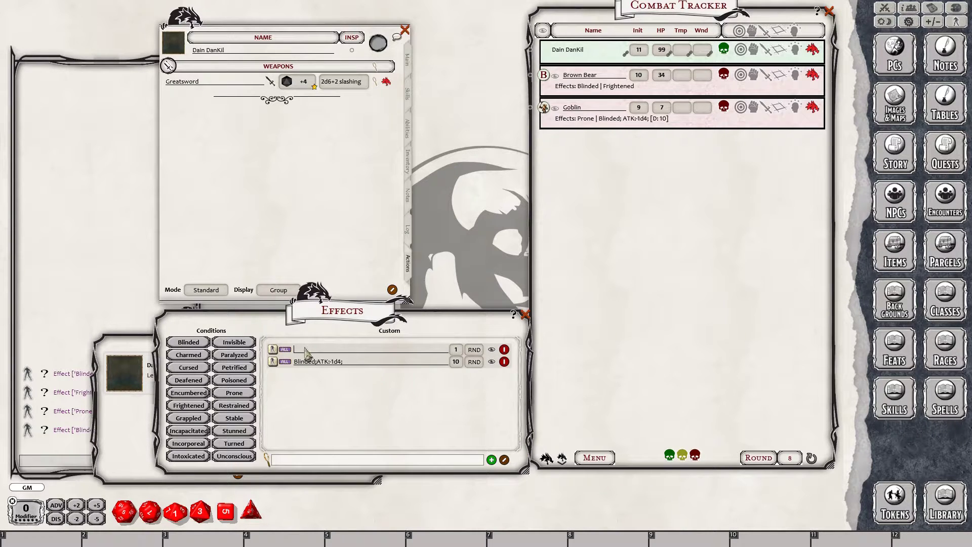
key(shift)
text(:)
text(1d4;)
text(D)
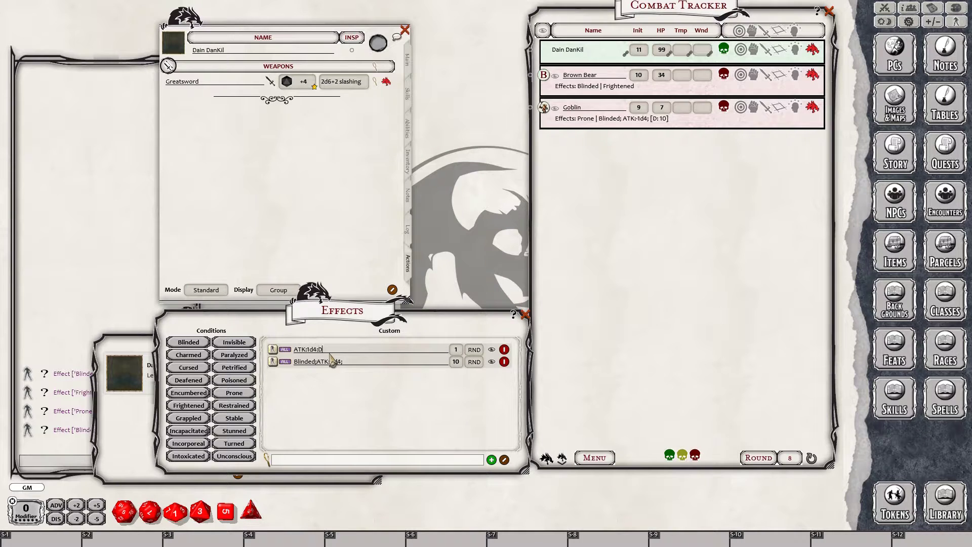
text(MG)
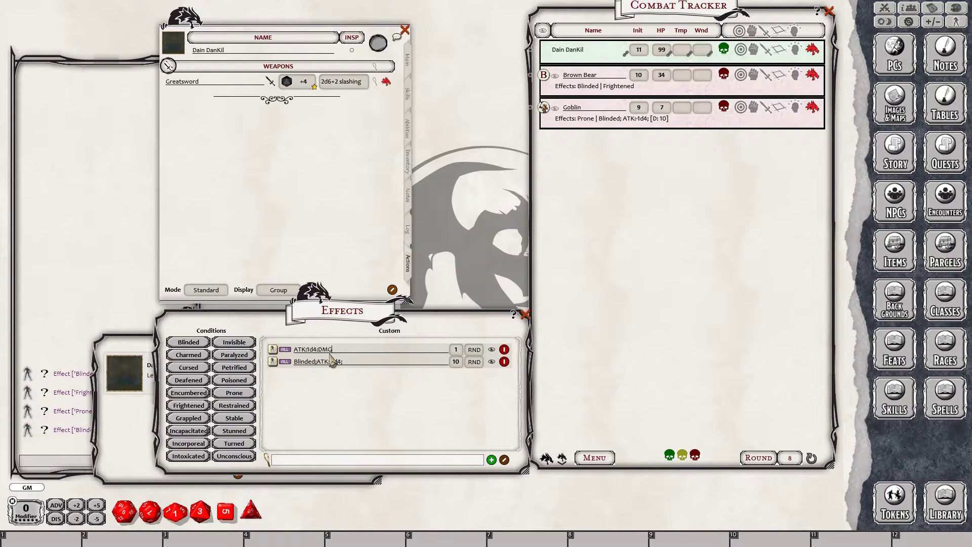
text(:1d4;)
click(456, 349)
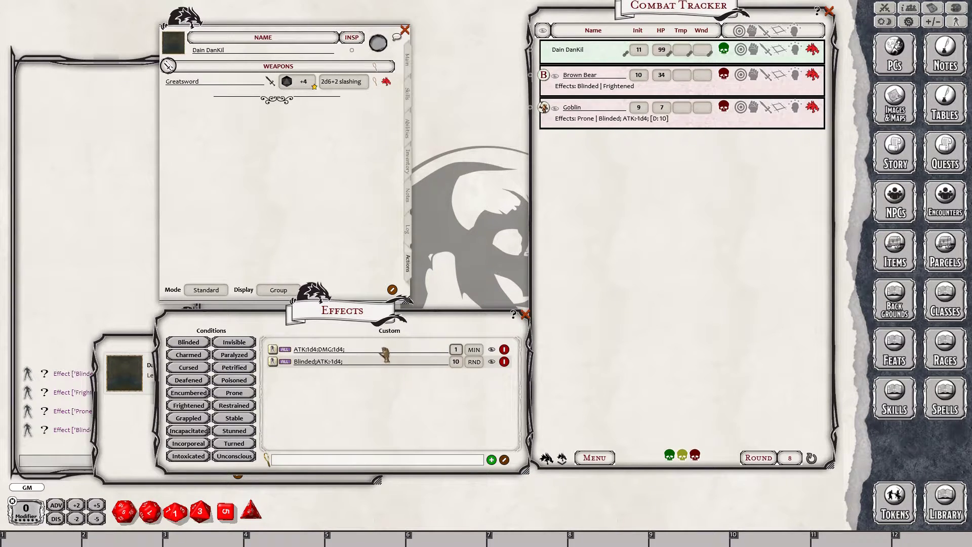
drag(384, 353, 602, 55)
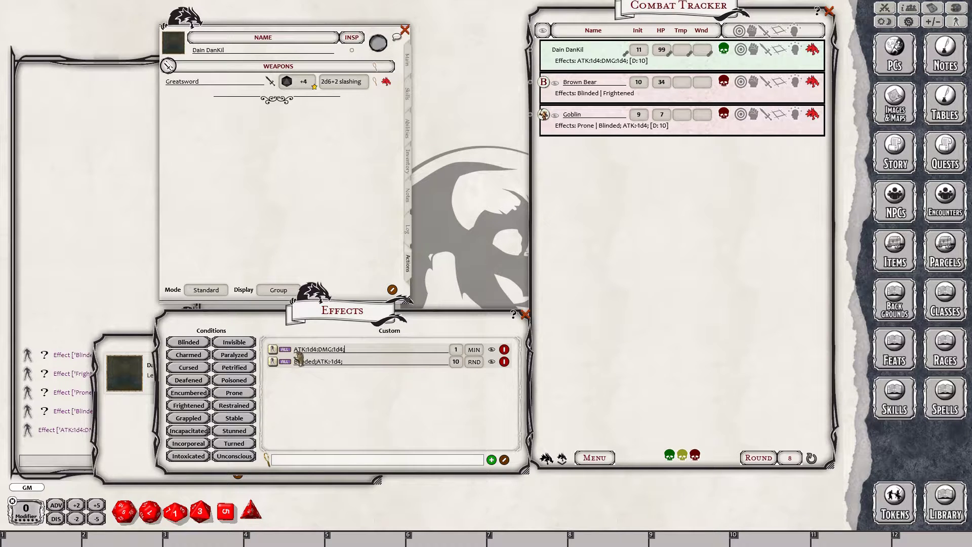
Step: Change the custom effect to Bless; ATK:1d4:DMG:1d4; and replace the player character's applied effect with it
text(Bless;)
click(629, 60)
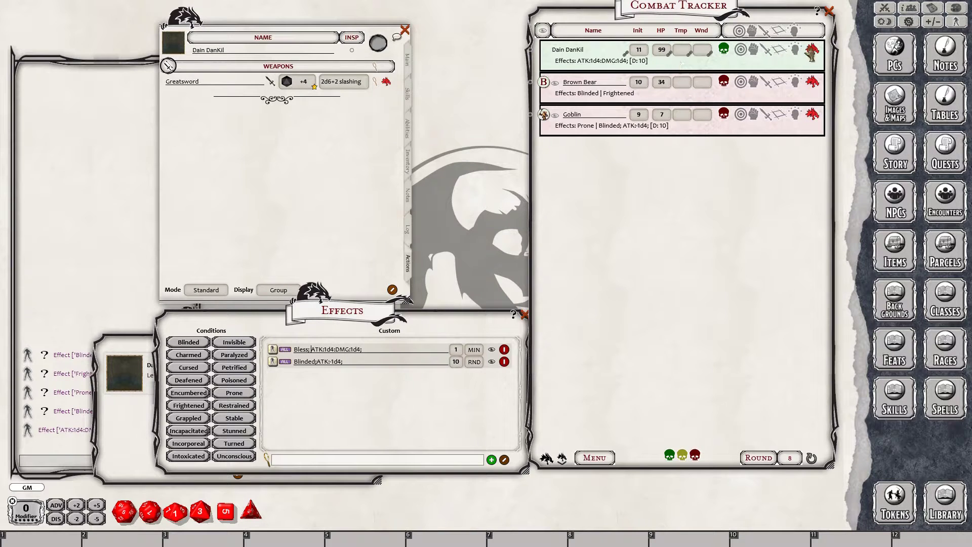
click(796, 49)
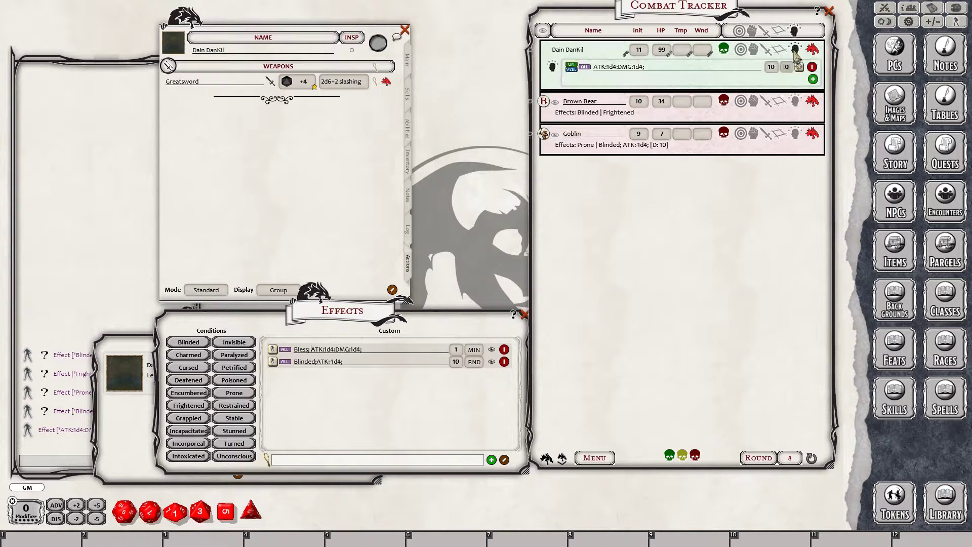
click(813, 68)
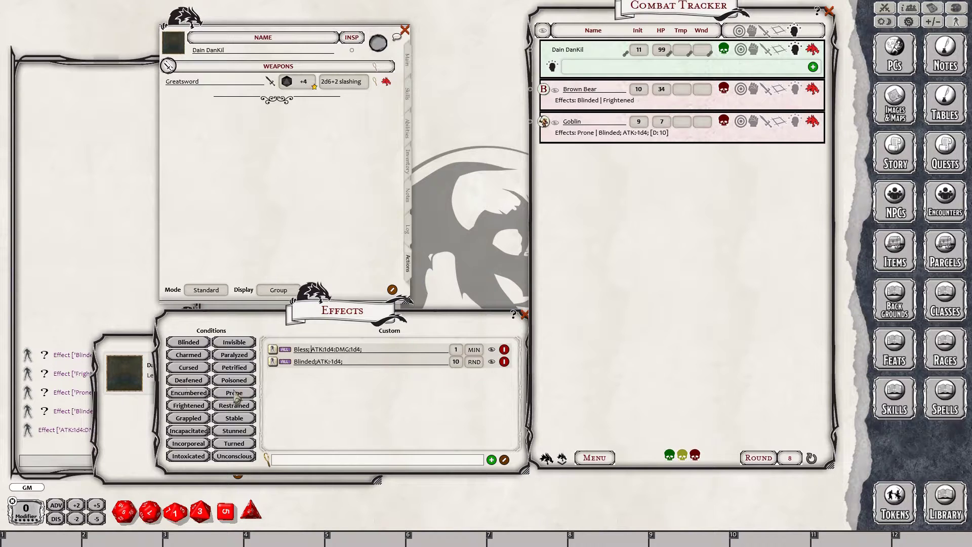
drag(300, 349, 622, 70)
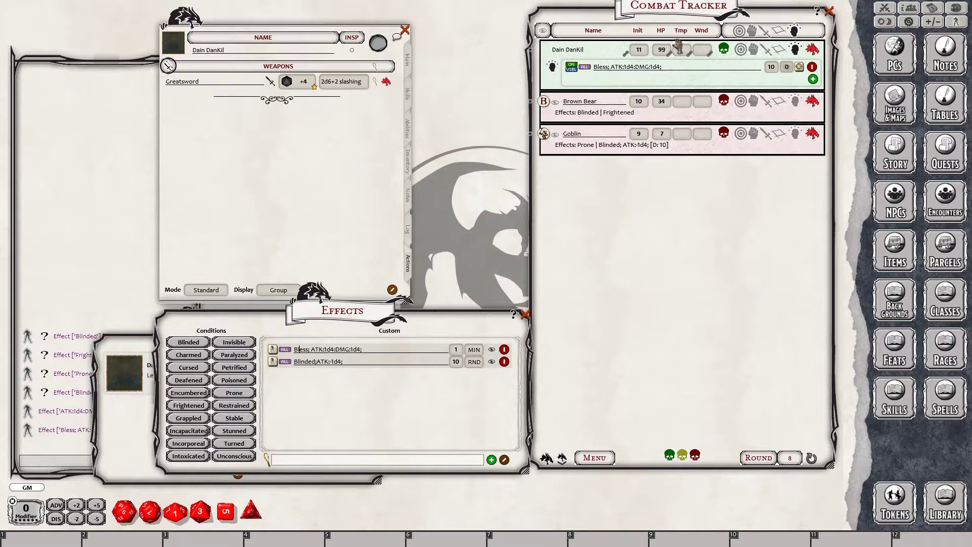
click(797, 49)
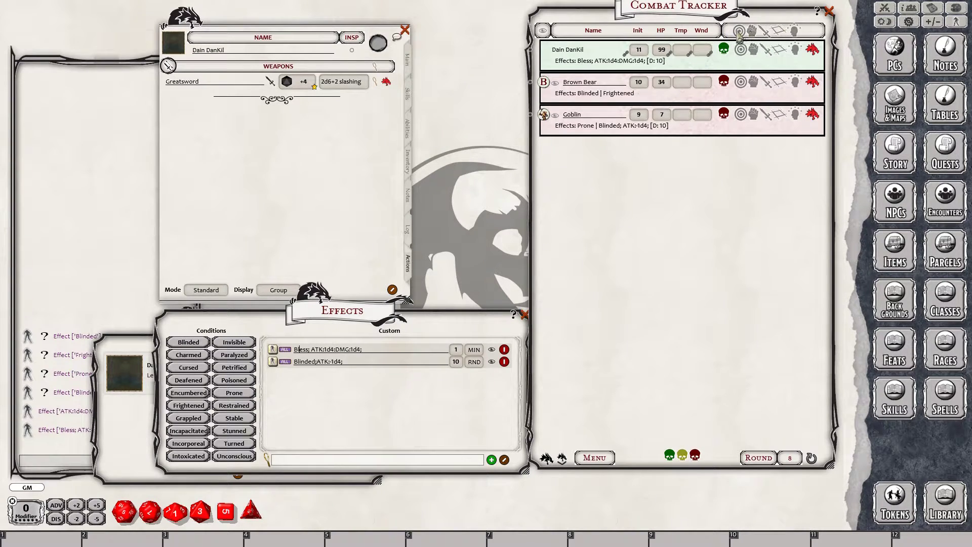
Step: Review the combat, ability score, space and effects details for all combatants in the Combat Tracker, leaving only the effects details expanded
click(765, 32)
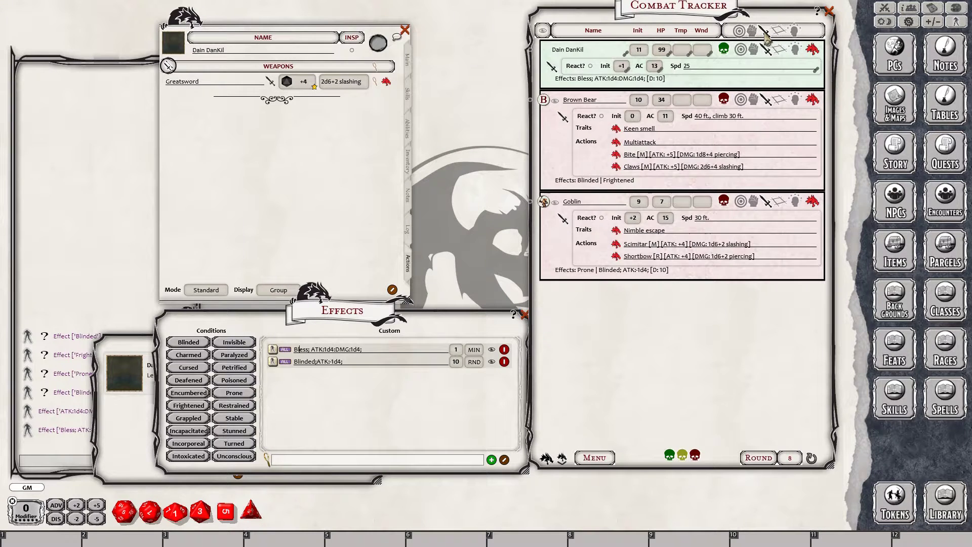
click(752, 32)
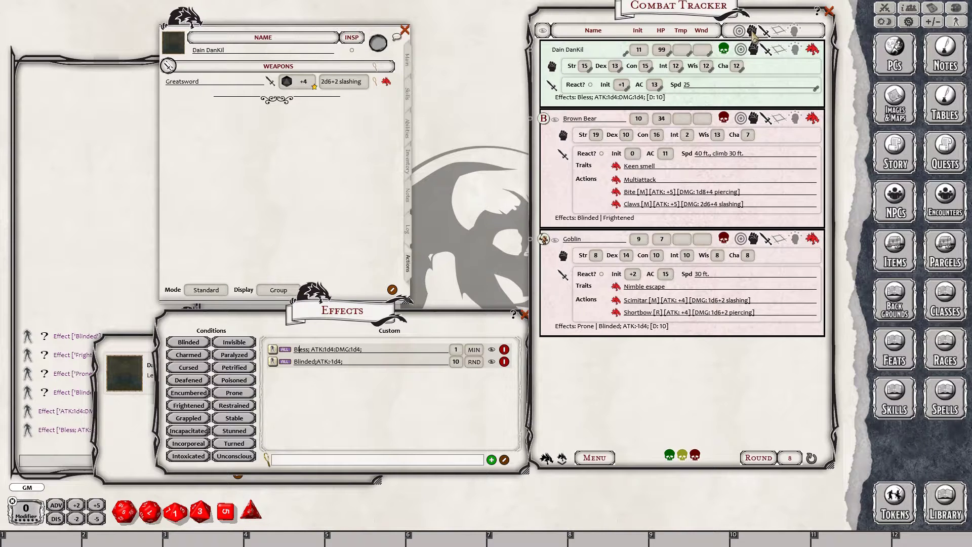
click(753, 34)
click(778, 33)
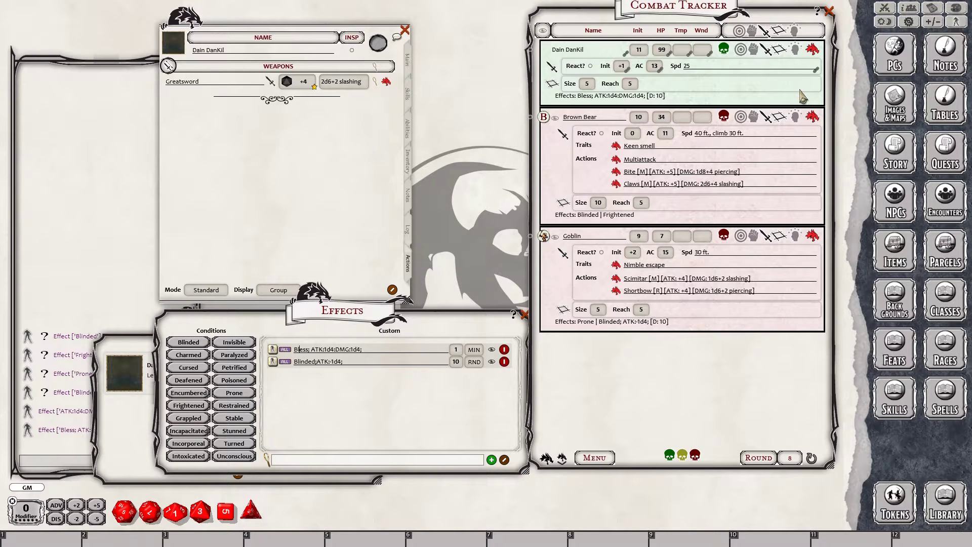
click(778, 31)
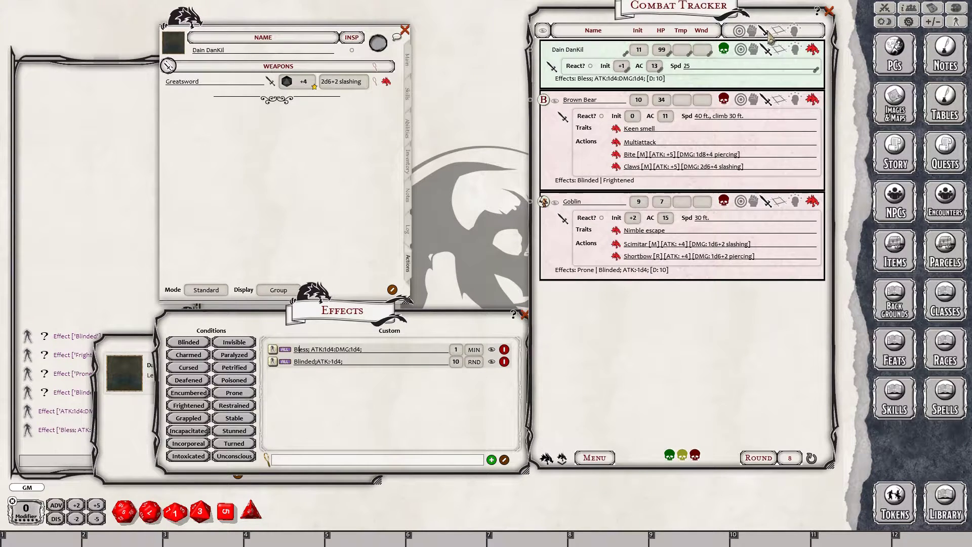
click(765, 31)
click(795, 32)
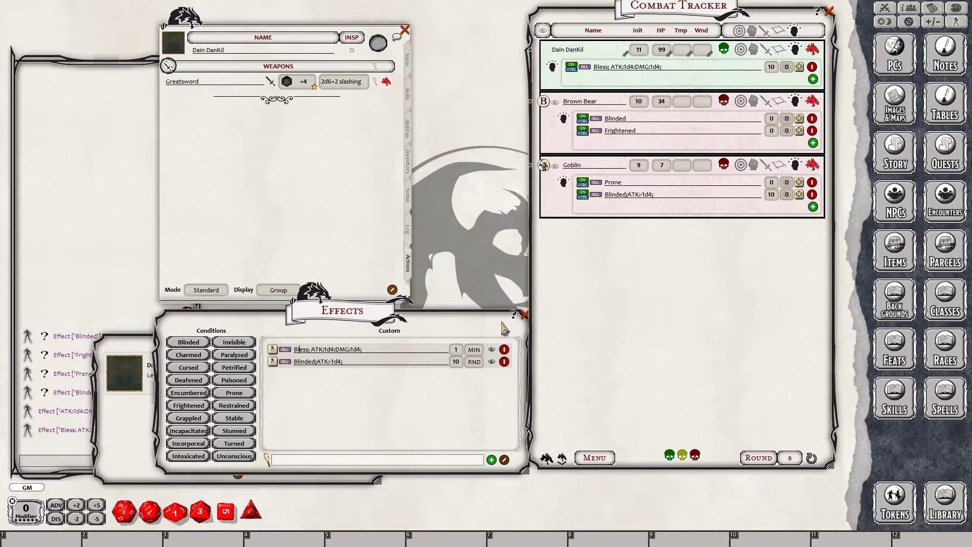
click(312, 135)
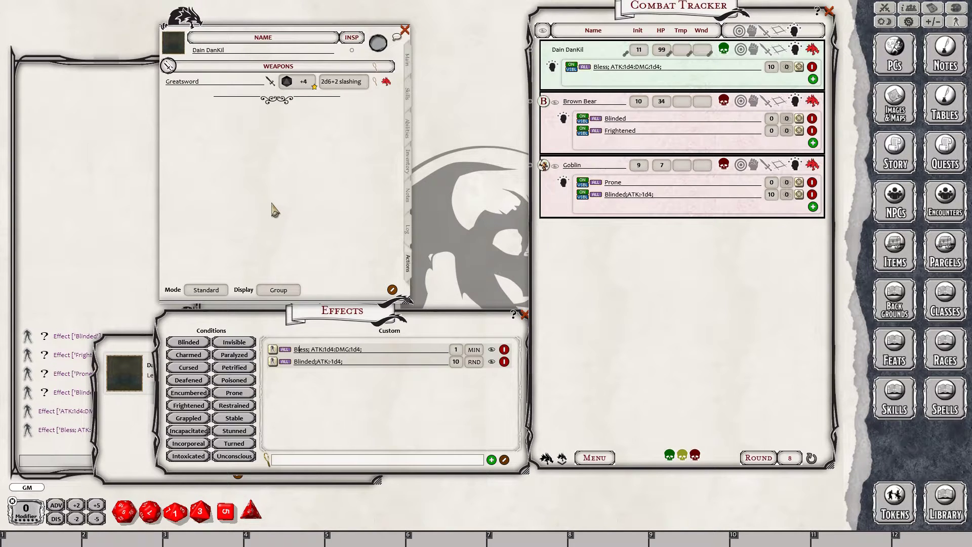
right_click(335, 139)
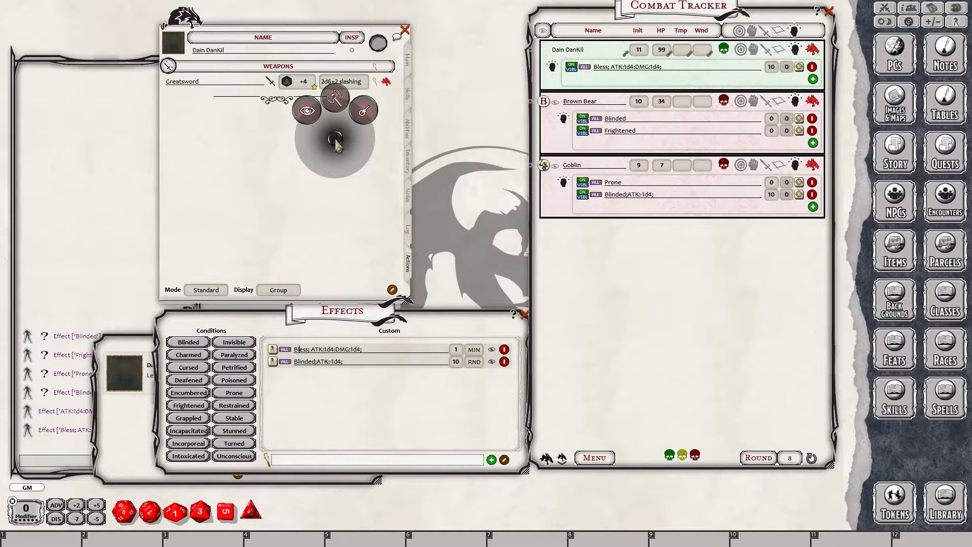
click(238, 185)
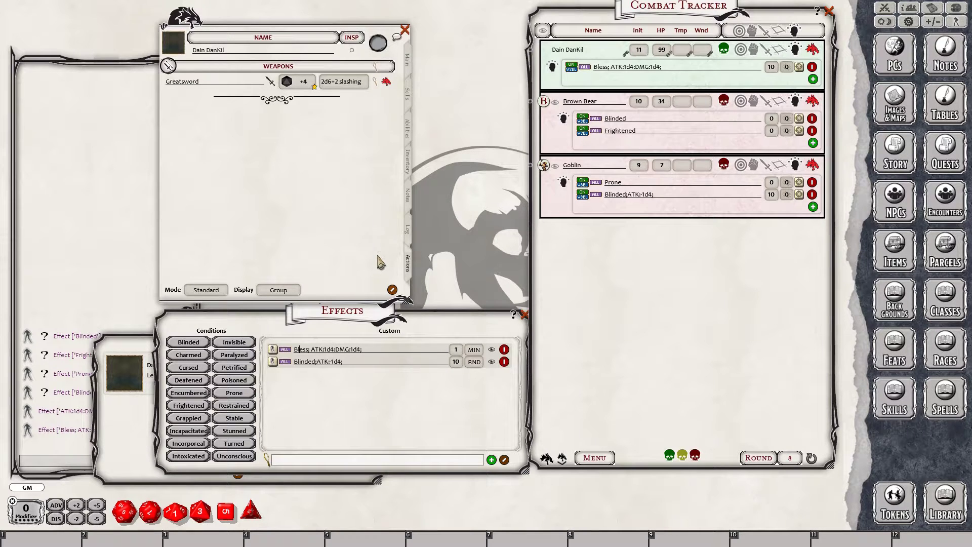
Step: Add a blank power to the character sheet's actions and delete the surplus second entry
click(392, 290)
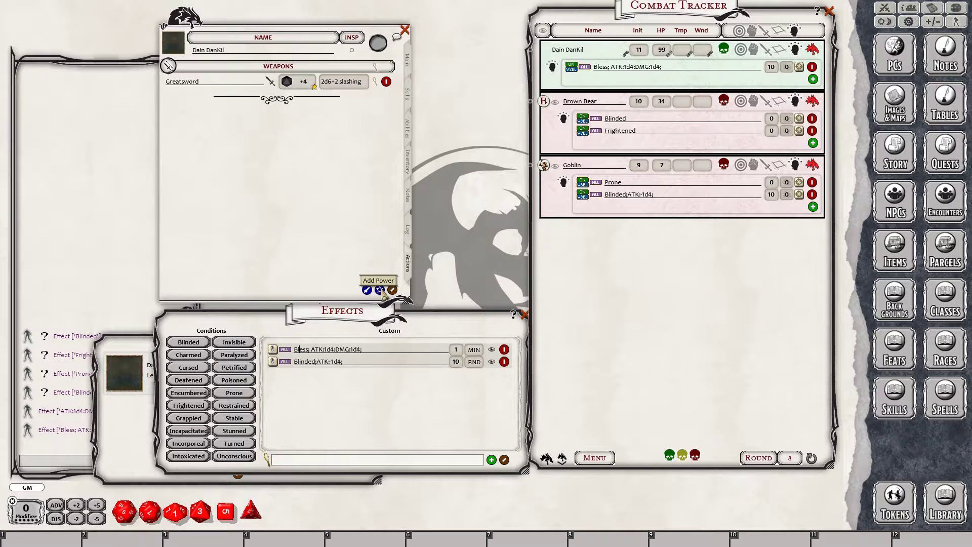
click(381, 292)
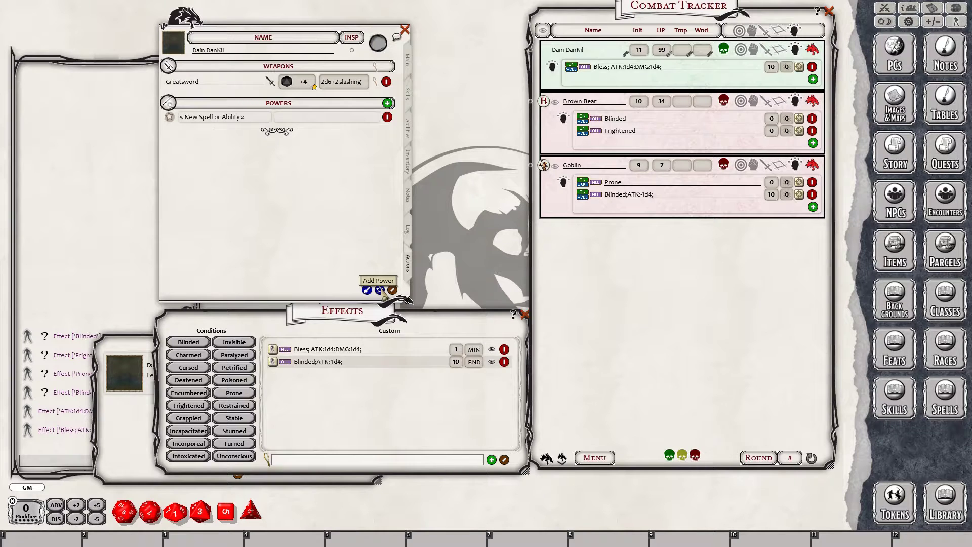
click(292, 107)
click(387, 104)
click(365, 104)
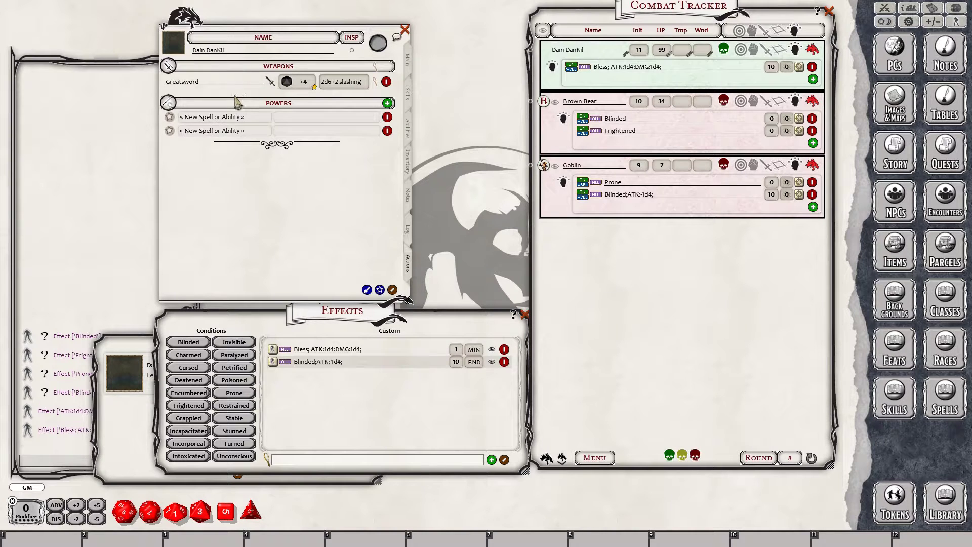
click(387, 131)
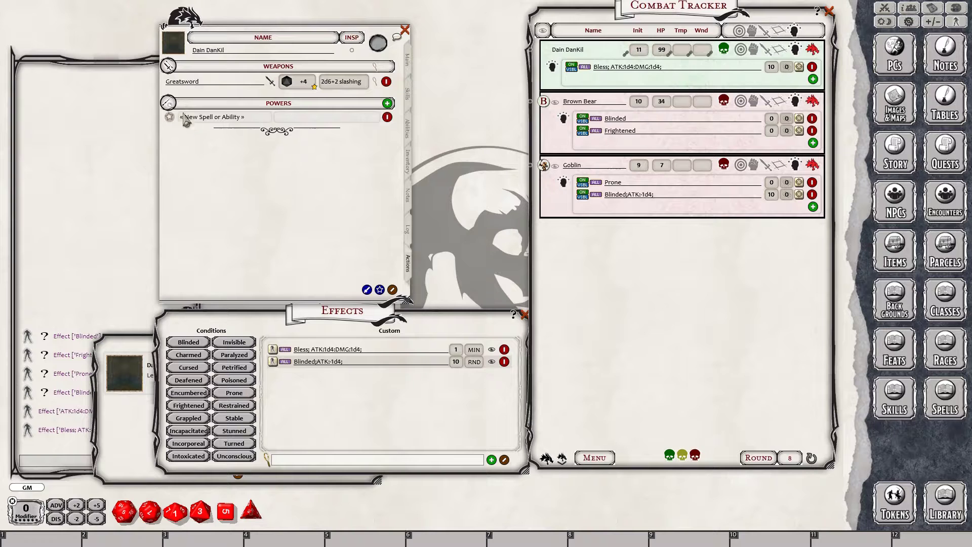
Step: Name the new power Rage and assign it to the Barbarian Rage ability group
click(168, 106)
click(168, 105)
text(Rage)
key(Tab)
text(Ba)
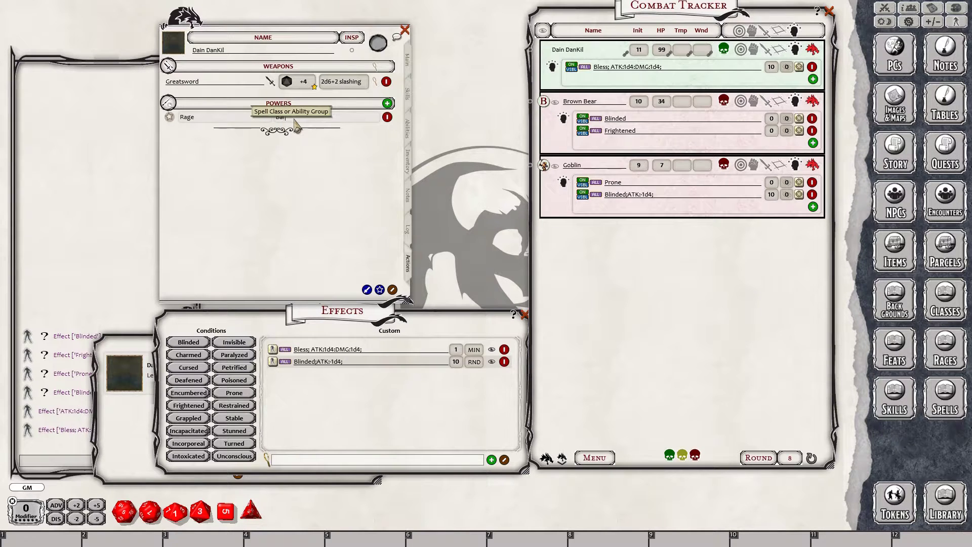
text(rbarian Rage)
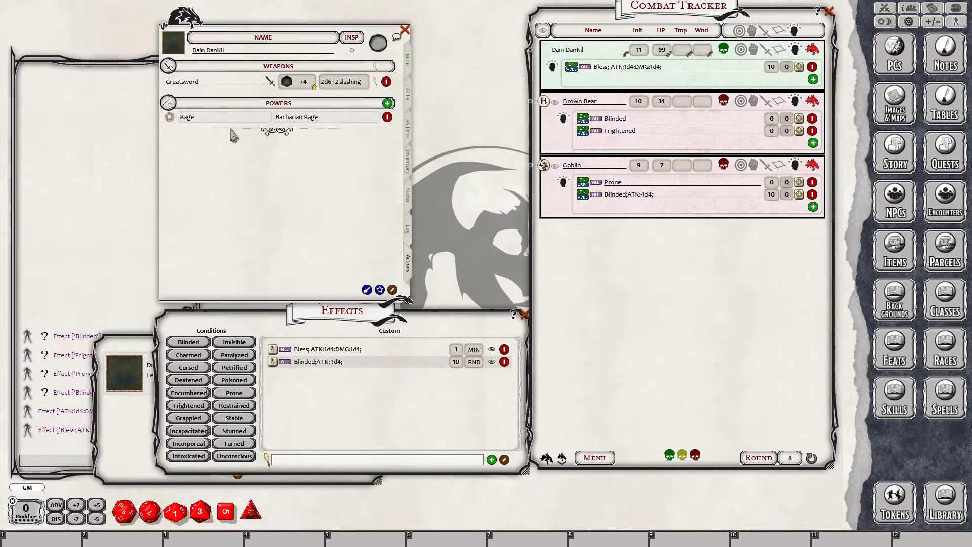
Step: Add an effect action to the Rage power and open its details beside the character sheet
right_click(333, 117)
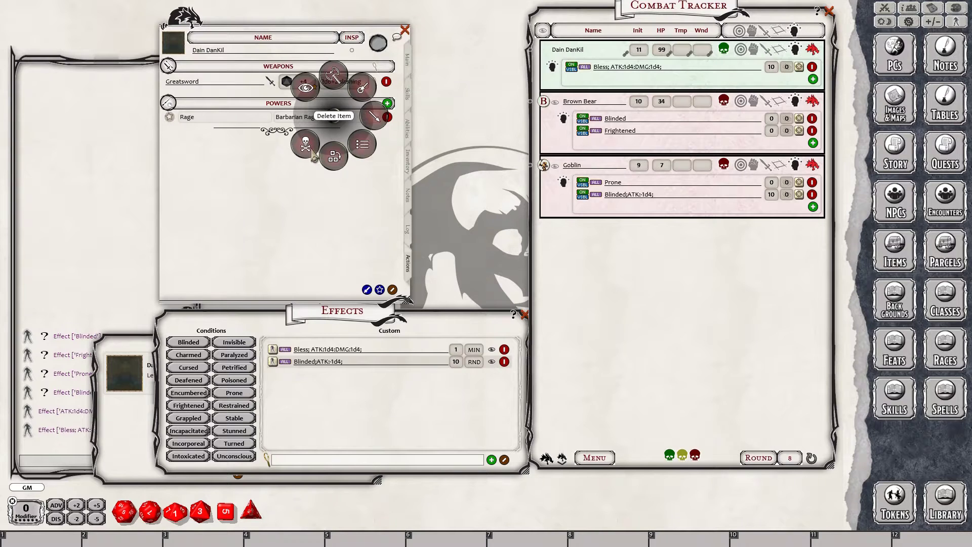
click(376, 117)
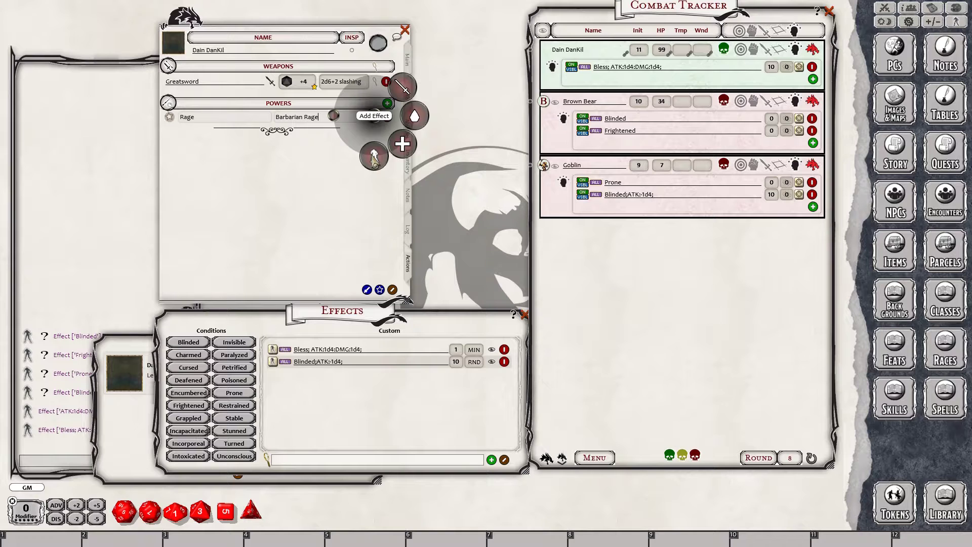
click(374, 157)
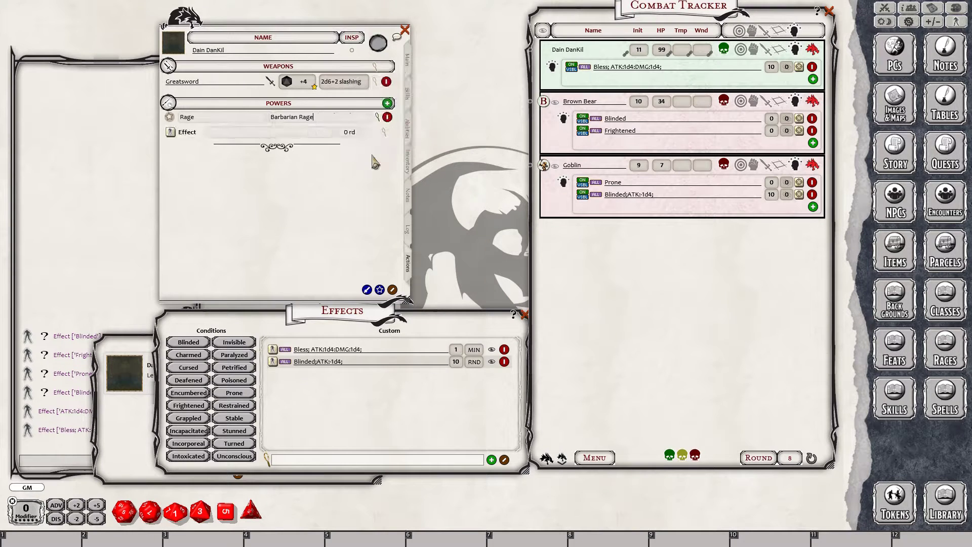
right_click(312, 130)
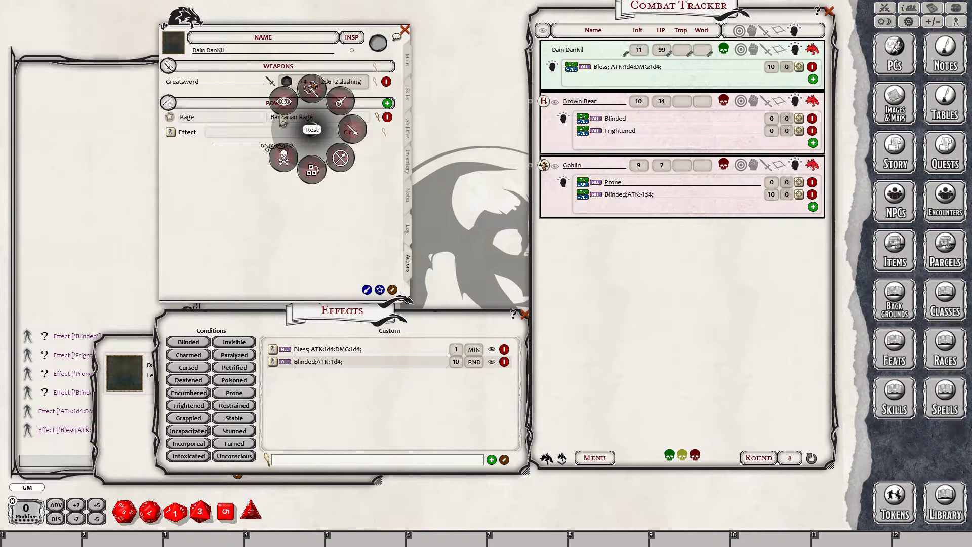
click(386, 134)
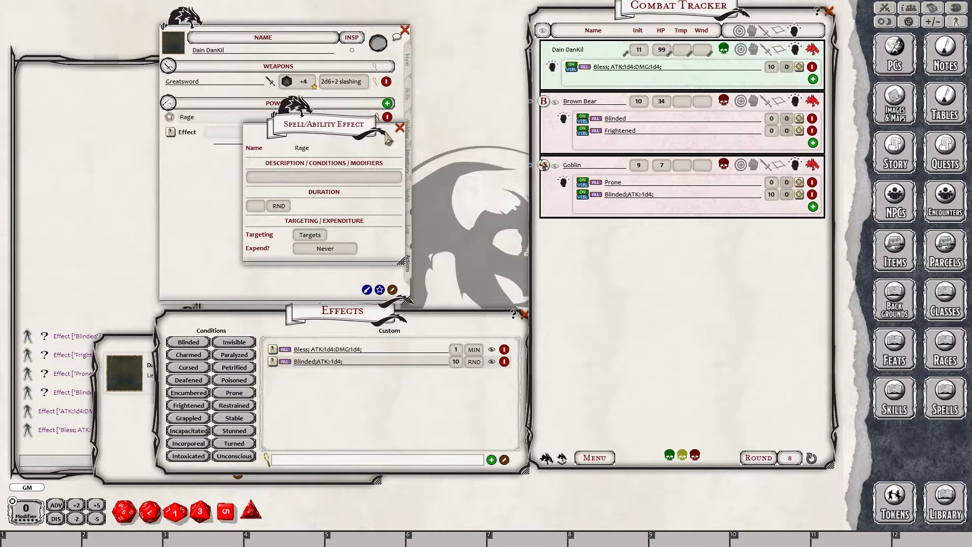
drag(329, 127, 508, 92)
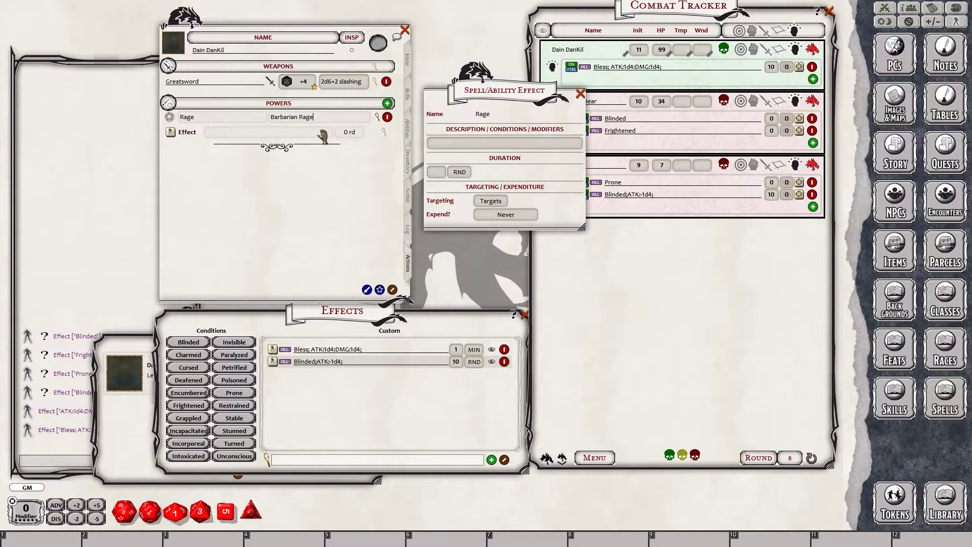
Step: Enter ADVCHK: [STR]; ADVSAV: [STR]; DMG 2; as the modifiers of the Rage effect
click(448, 144)
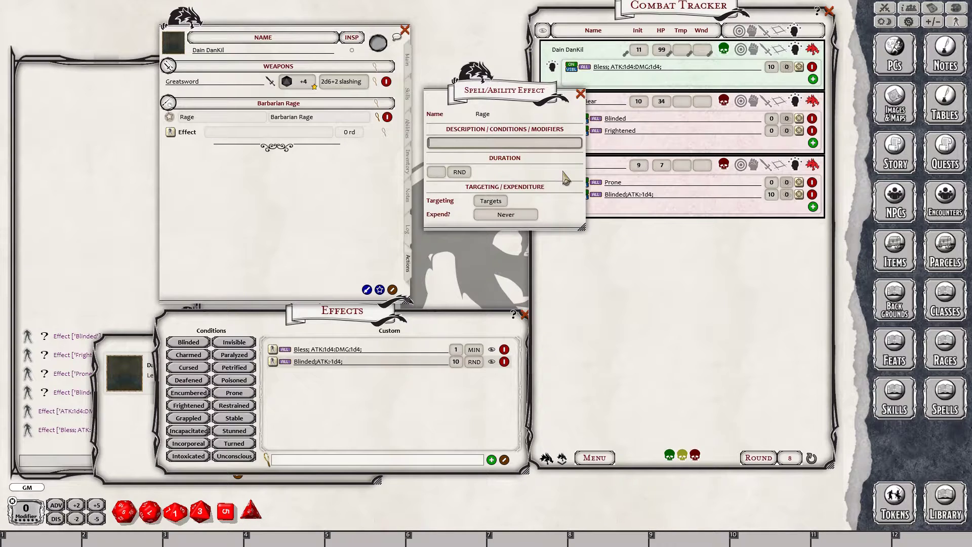
text(A)
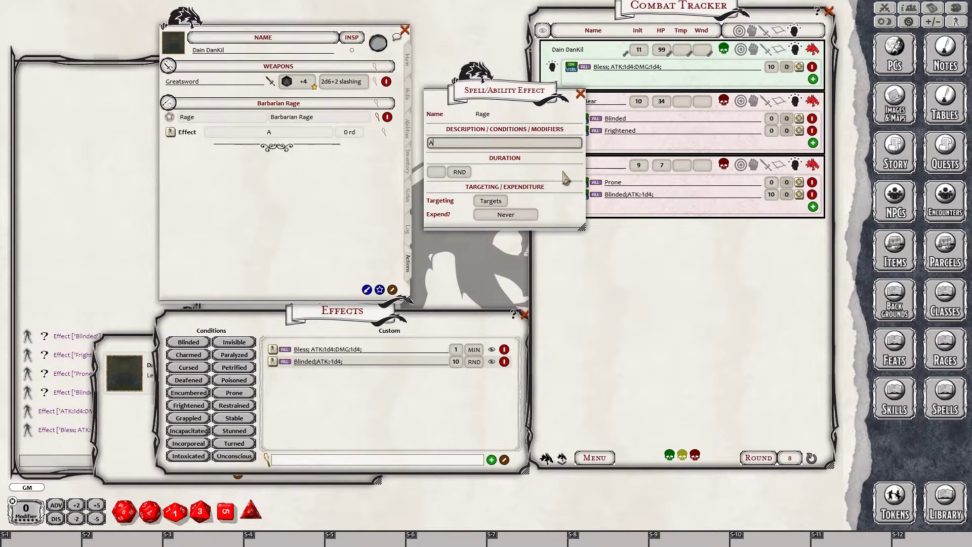
text(DV)
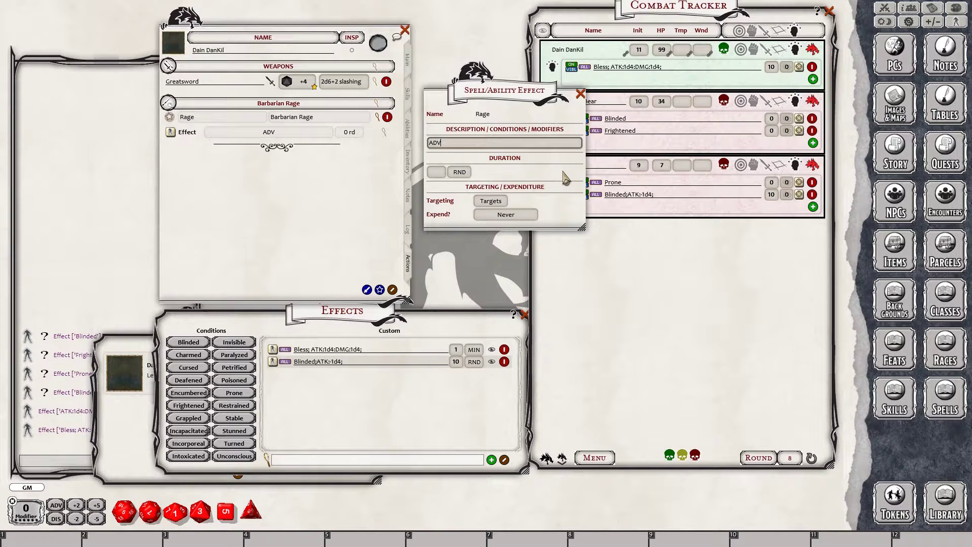
text(CHK: )
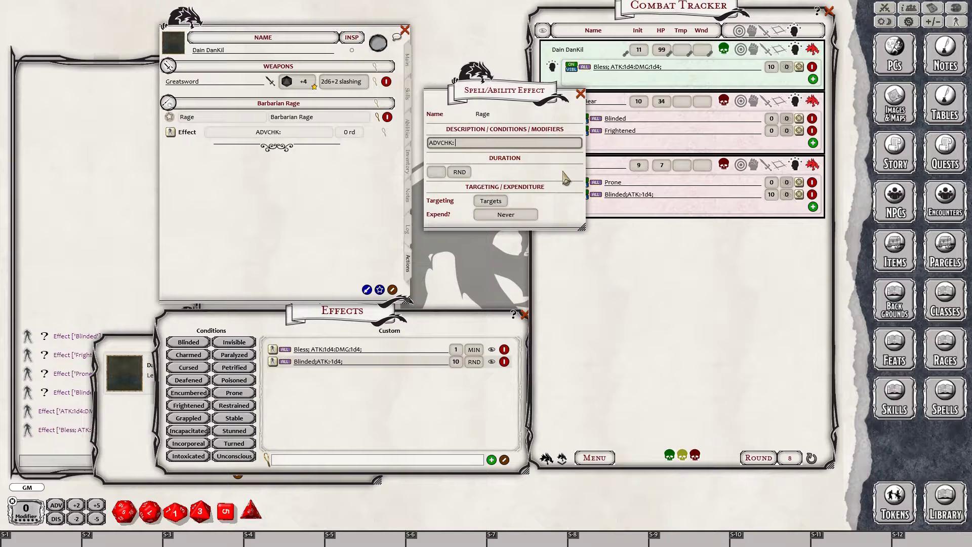
text([]STR)
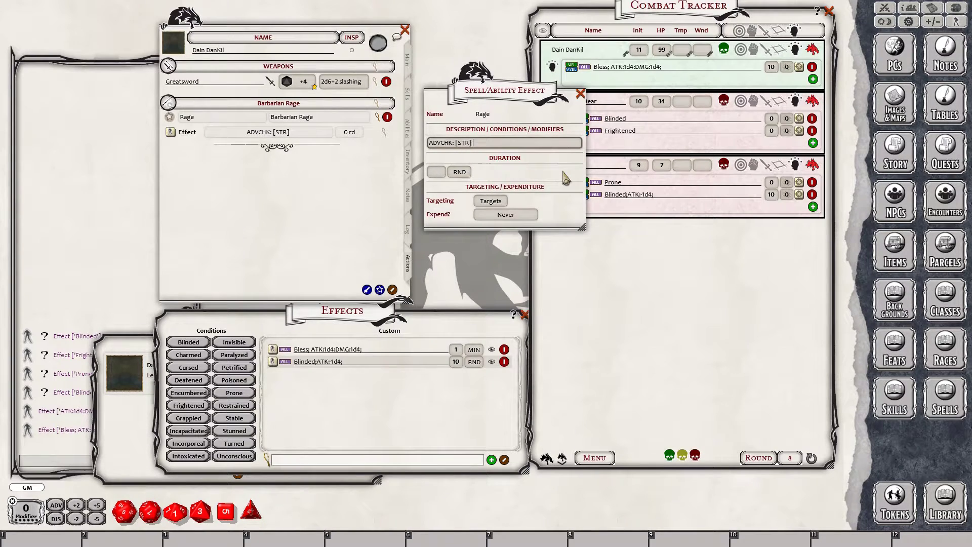
text(; AD)
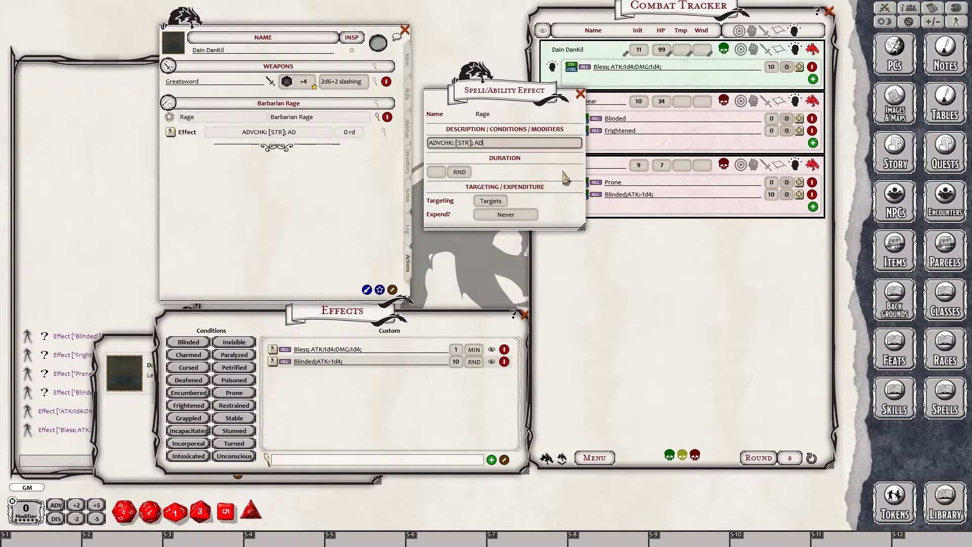
text(VSAV:)
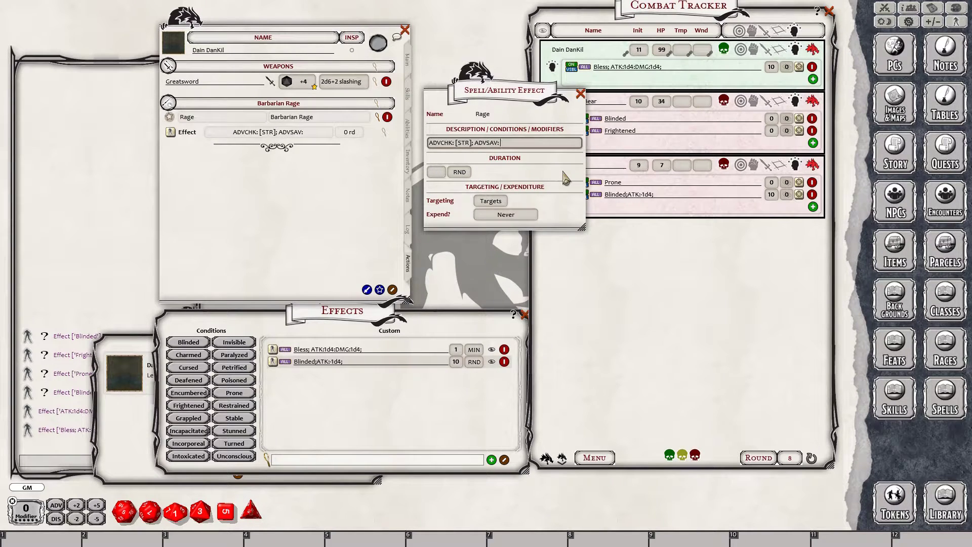
text( []STR)
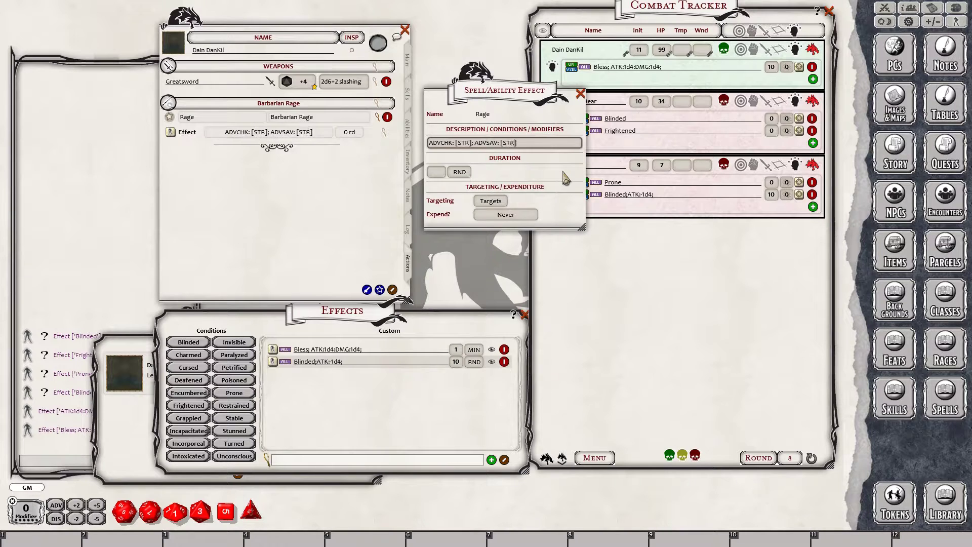
text(; DMG)
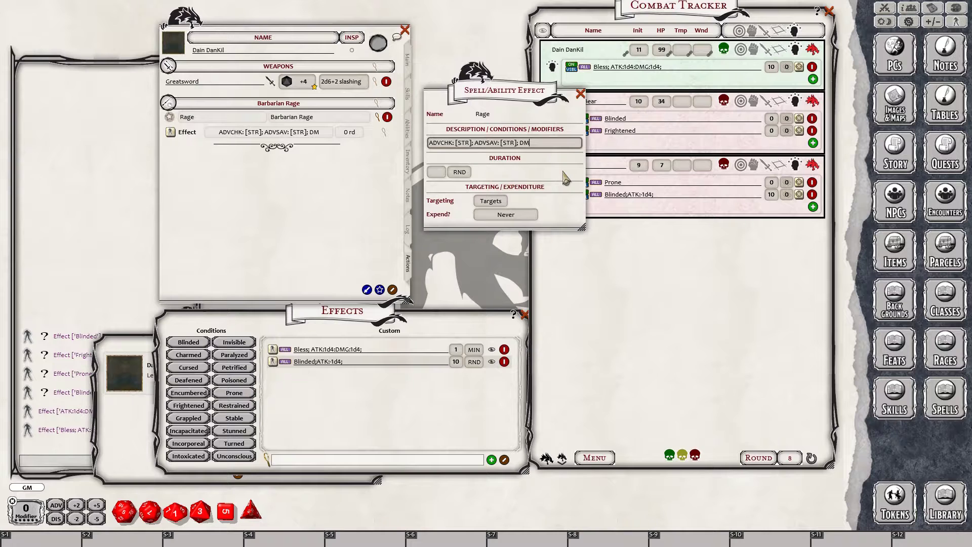
text(2)
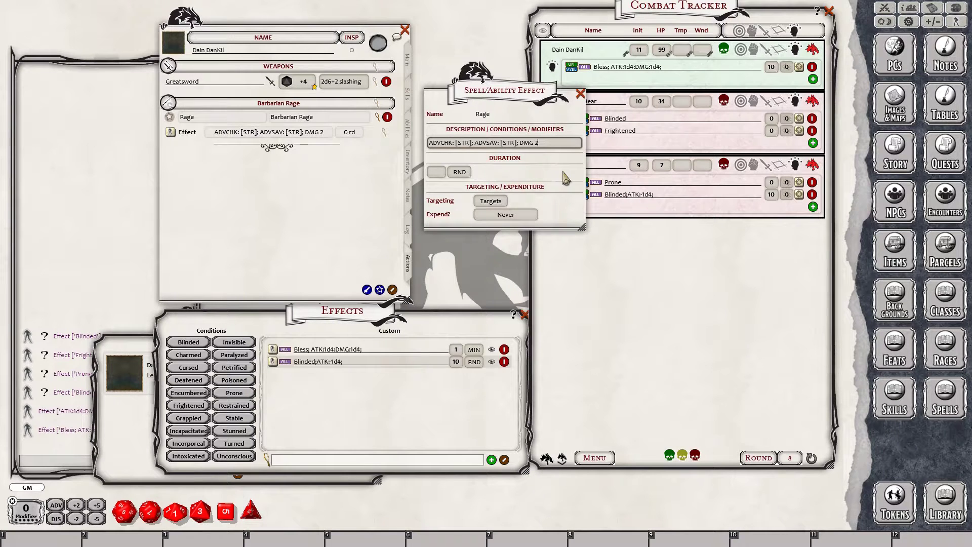
text(;)
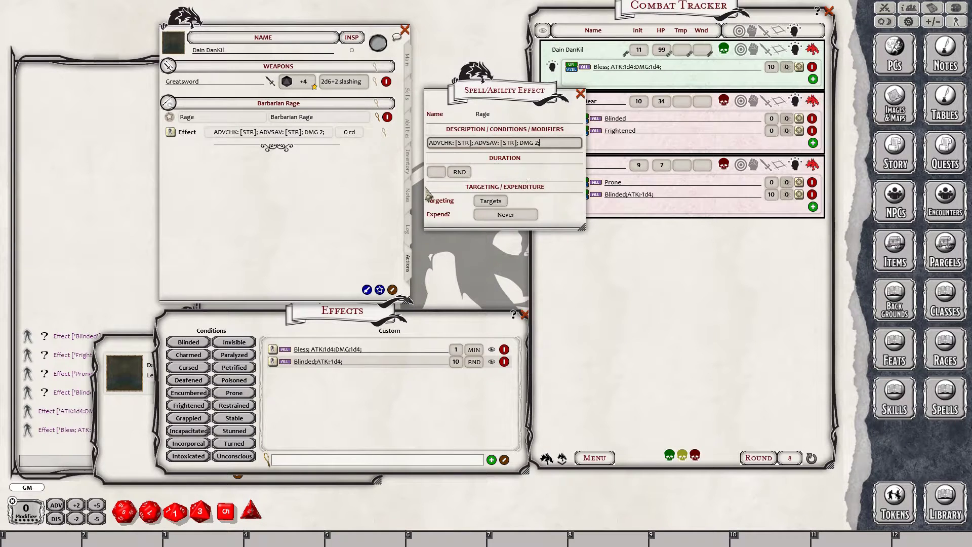
Step: Set the Rage effect's duration to 10 rounds and close its details
click(436, 172)
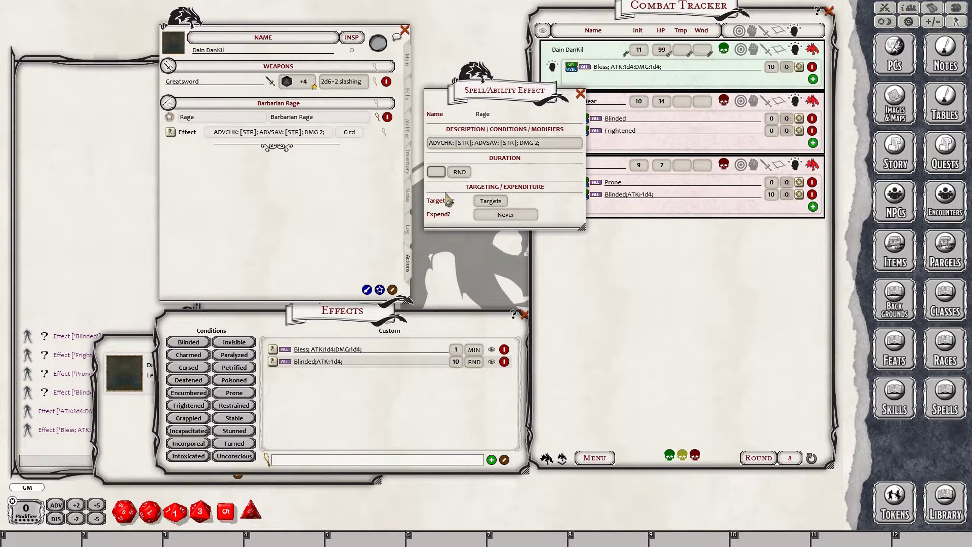
text(1)
click(459, 172)
click(459, 173)
click(580, 94)
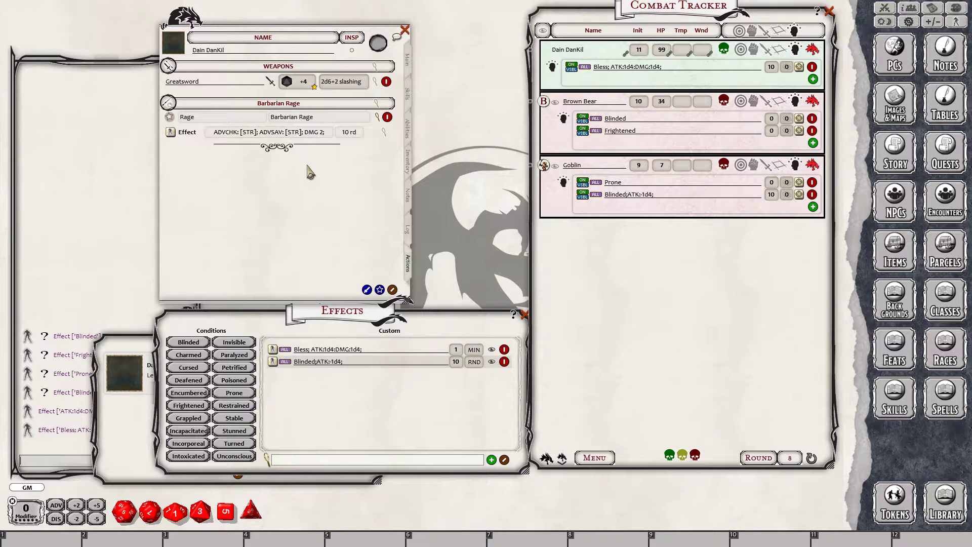
Step: Extend the Rage effect's modifiers after DMG 2 with ,melee;RESIST:bludgeoning,slashing,piercing;[SELF] and close the effect details
click(384, 133)
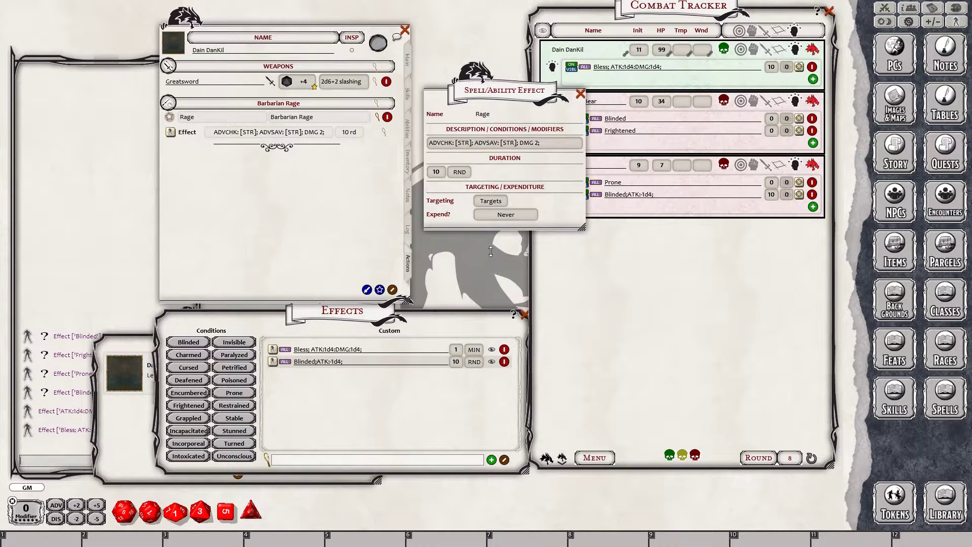
click(550, 143)
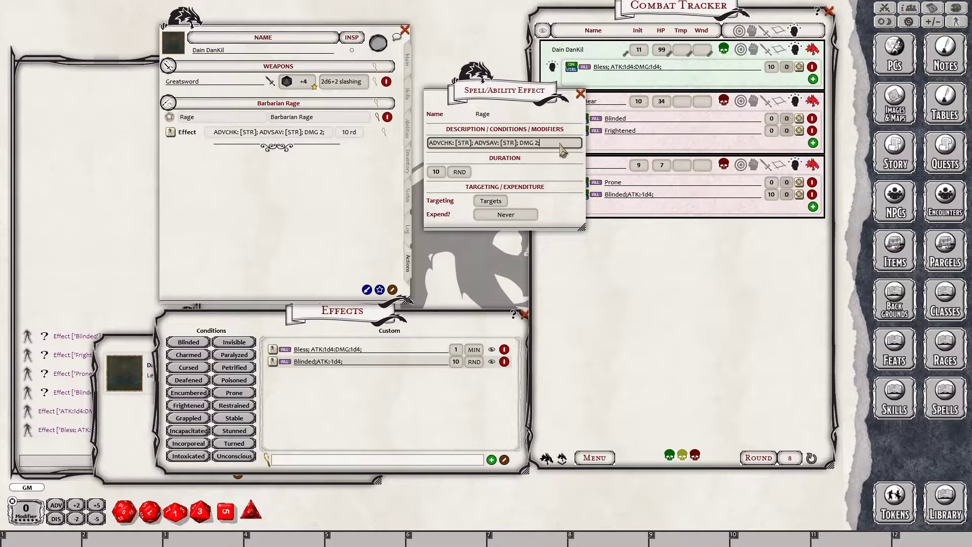
key(BackSpace)
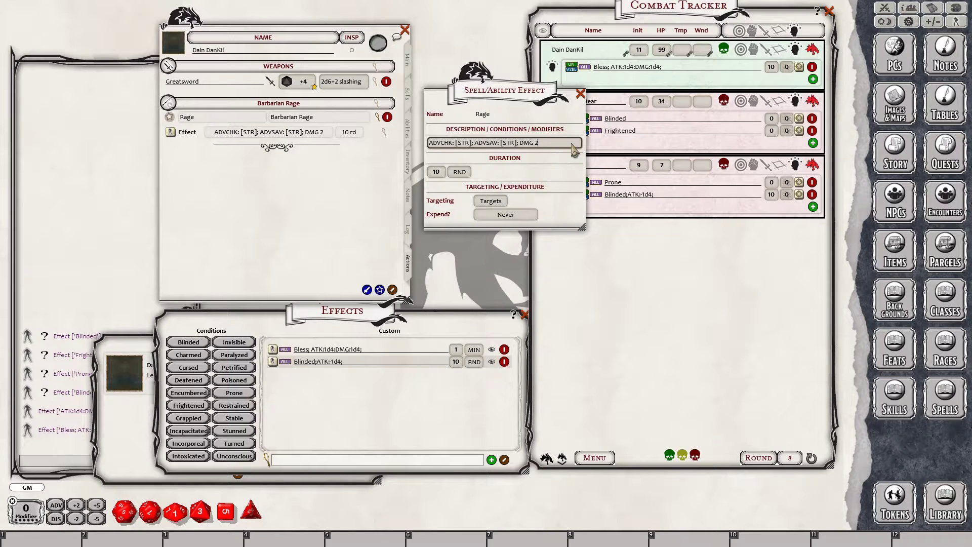
text(,)
text(melee;RESIST:bludgeoning,slashing,piercing;[SELF])
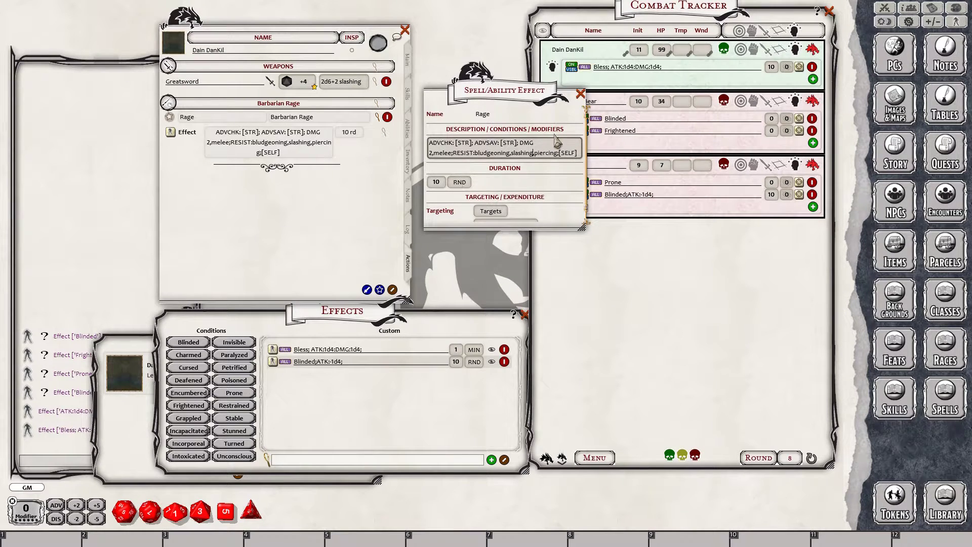
click(580, 94)
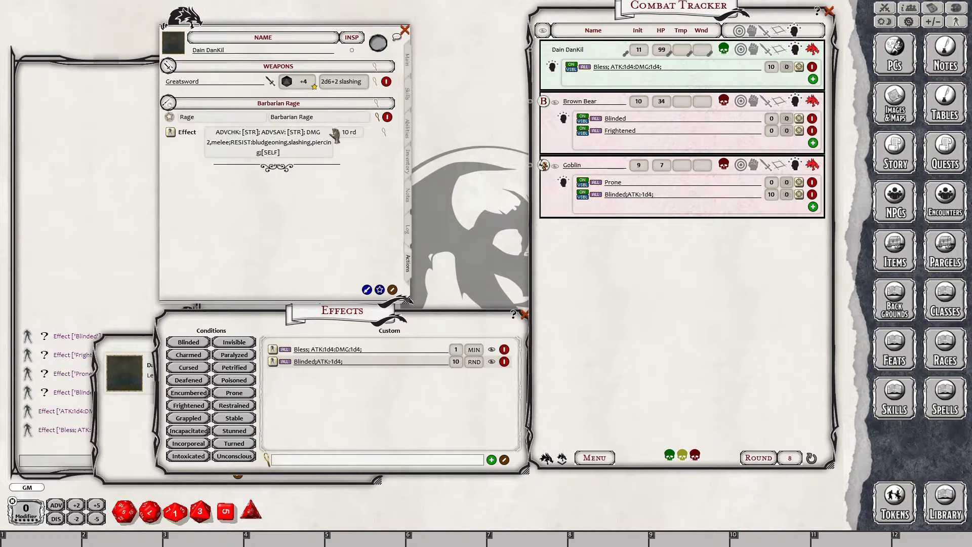
click(385, 132)
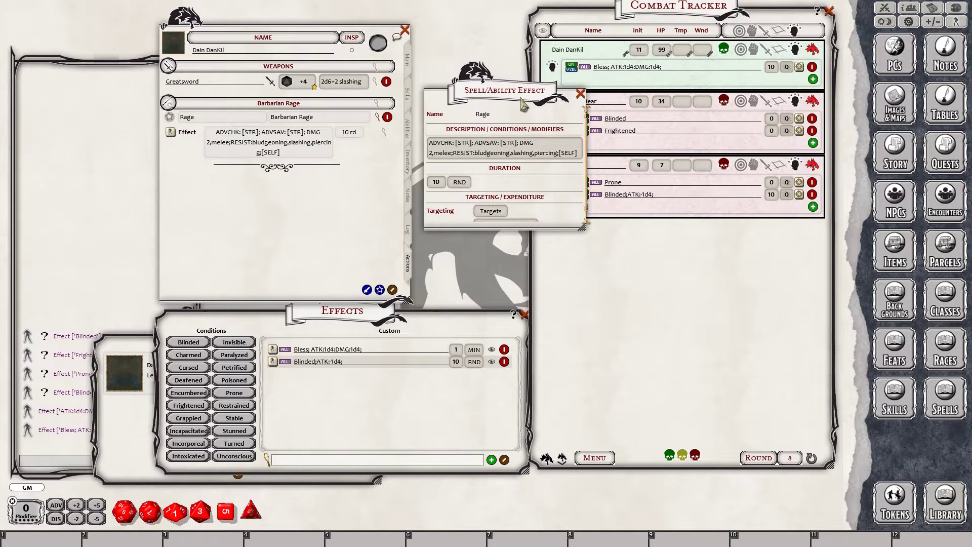
click(581, 94)
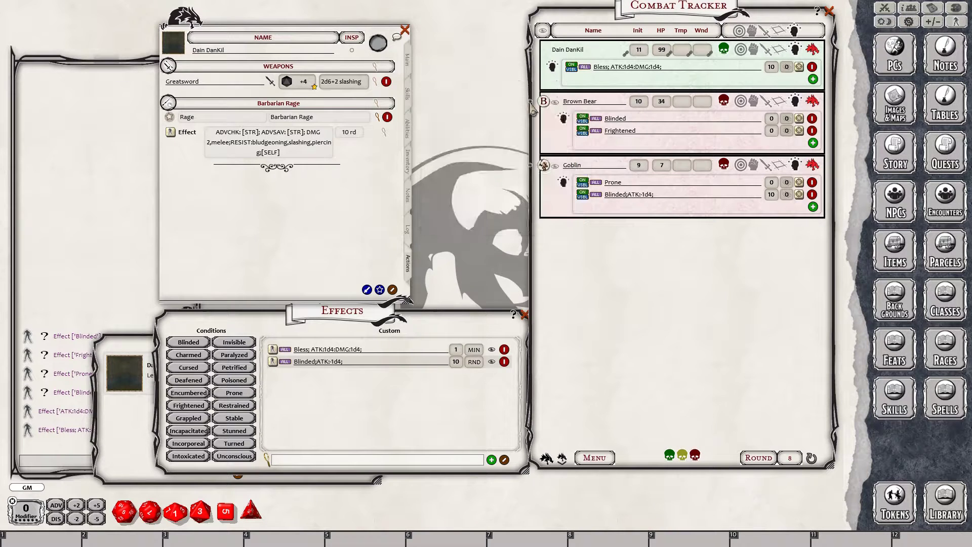
Step: Collapse the Rage power's effect details and post the power to the chat
click(378, 118)
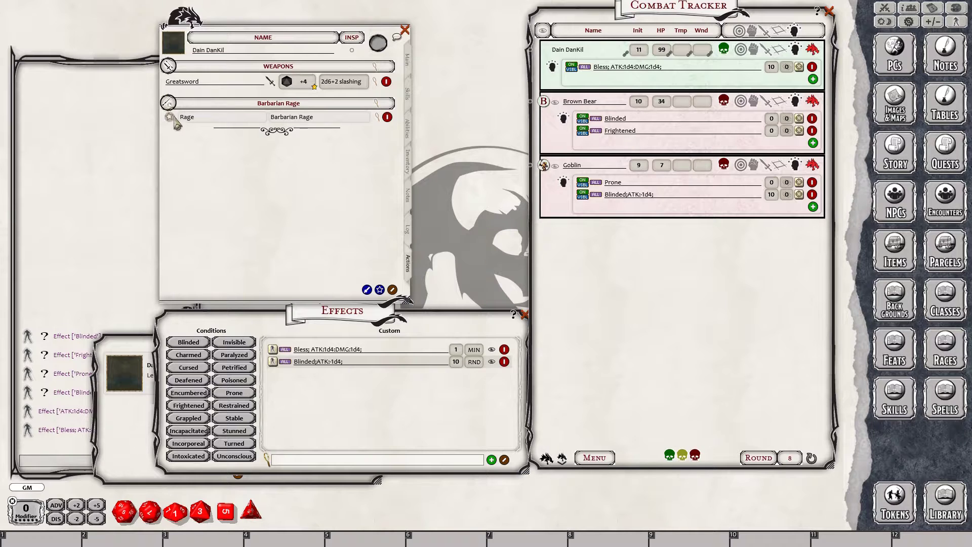
click(197, 120)
double_click(197, 122)
mouse_move(169, 104)
mouse_down()
mouse_move(177, 104)
mouse_move(170, 99)
mouse_up()
click(172, 111)
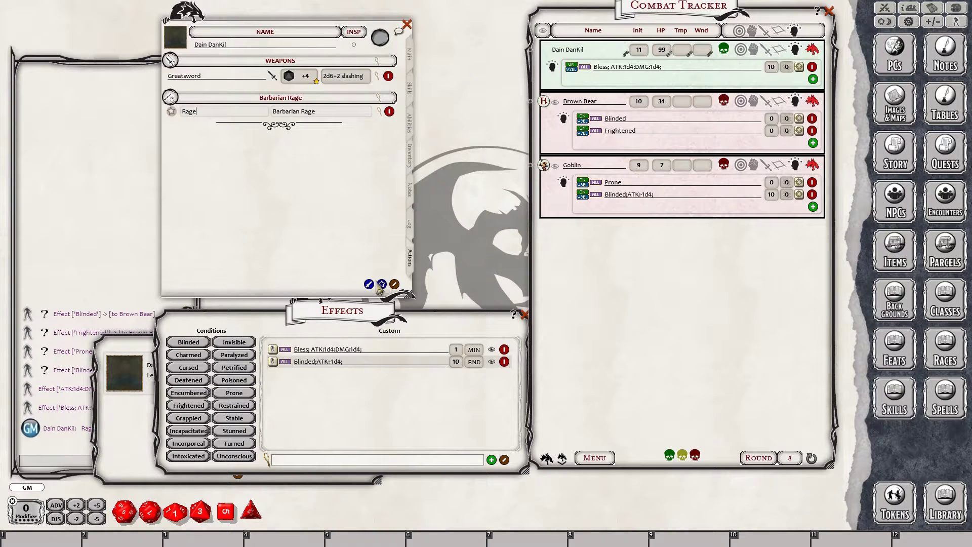
Step: Turn off list editing on the character sheet, and open and close the Rage power's spell record
click(395, 284)
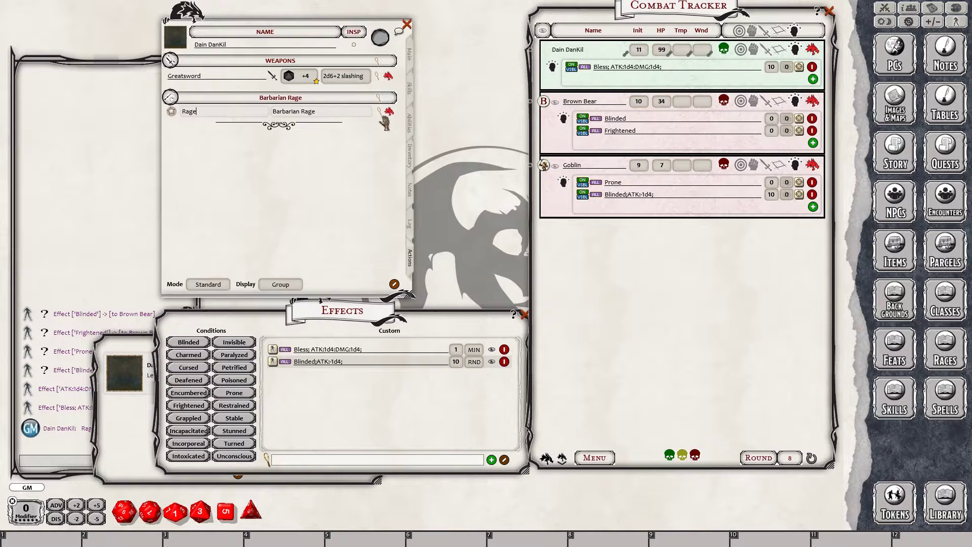
drag(389, 111, 616, 83)
click(389, 113)
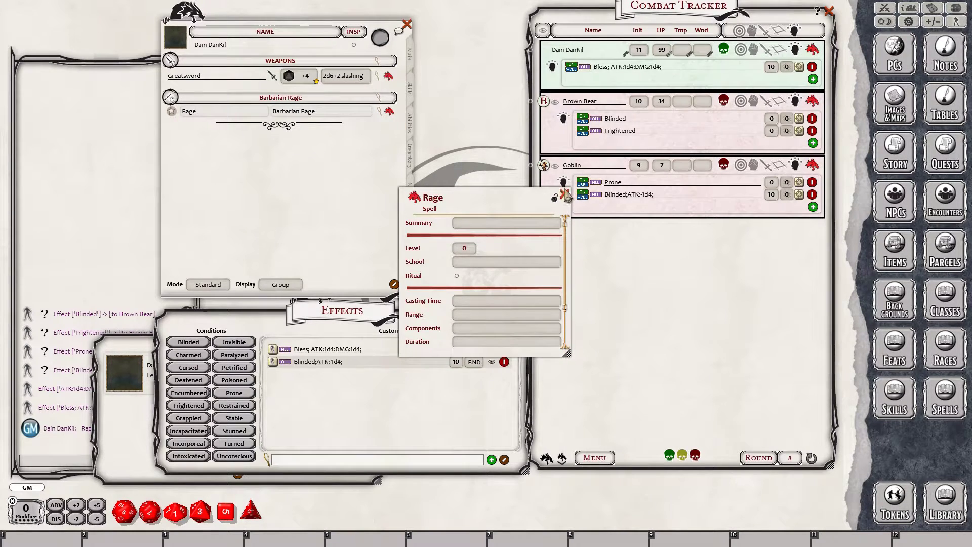
click(565, 194)
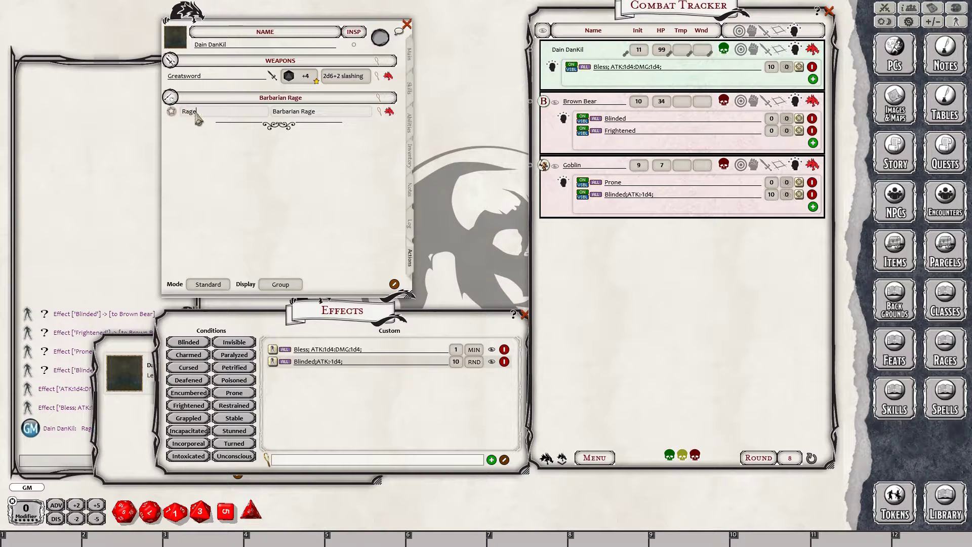
Step: Expand the Rage power's effect and apply it to the player character in the Combat Tracker
mouse_move(171, 104)
mouse_down()
mouse_move(198, 106)
mouse_move(166, 94)
mouse_up()
click(328, 105)
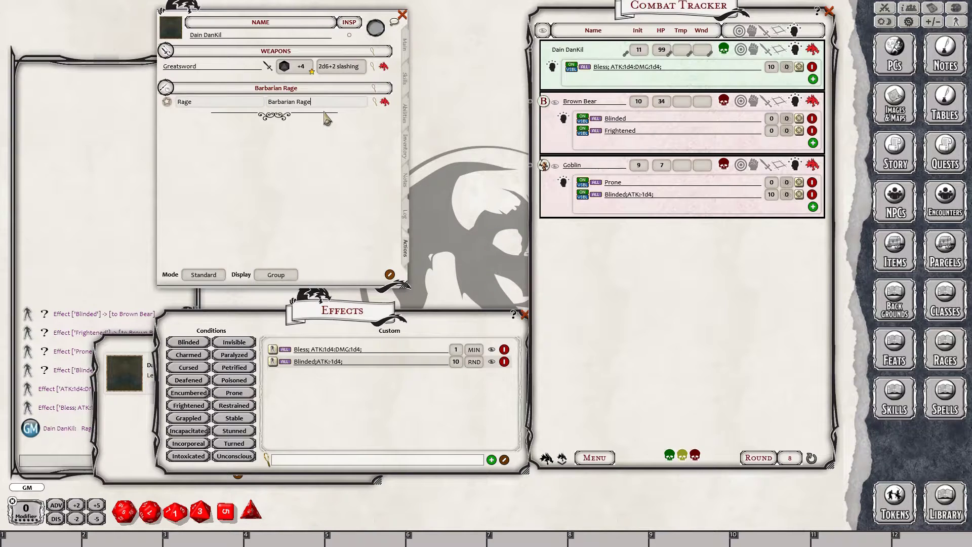
click(375, 103)
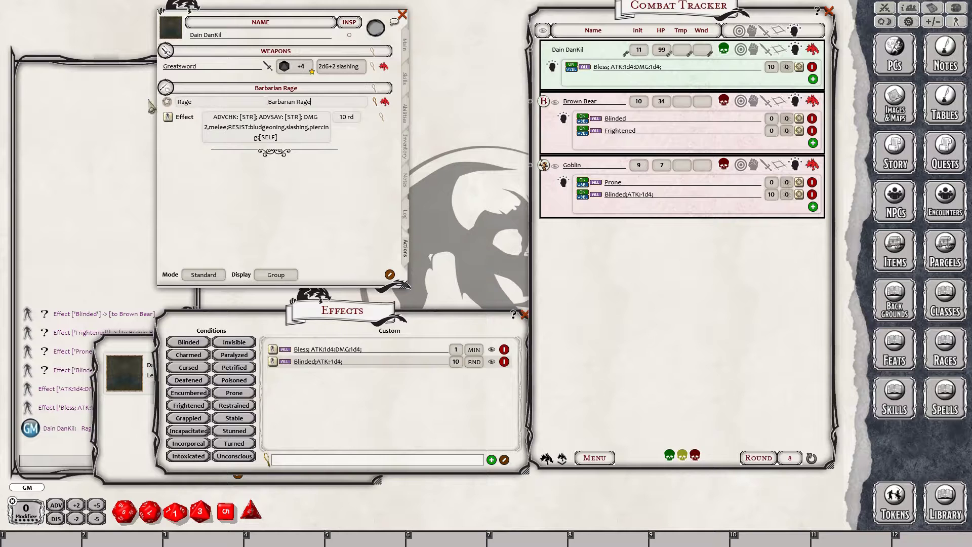
drag(169, 119, 582, 72)
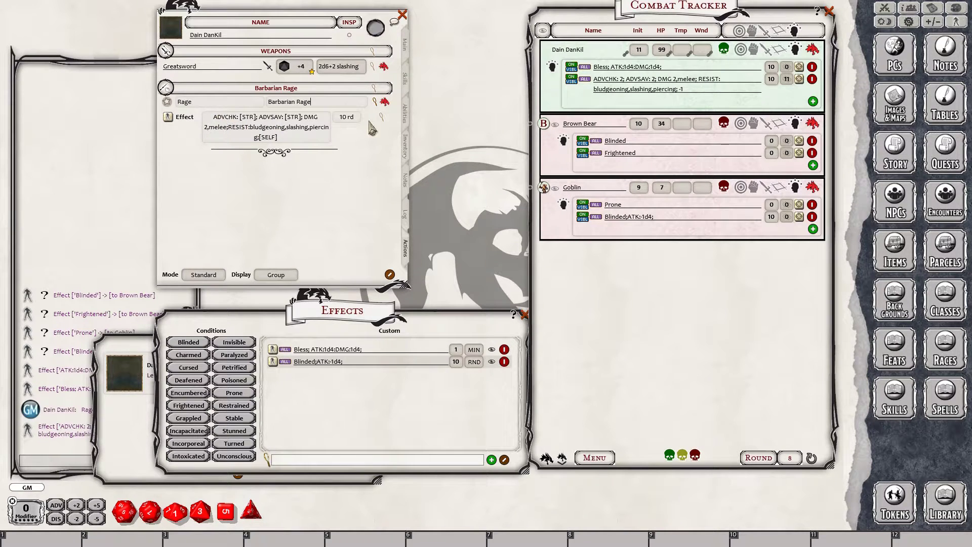
Step: Prefix the Rage effect's modifiers with the label Rage; and close the effect details
click(384, 116)
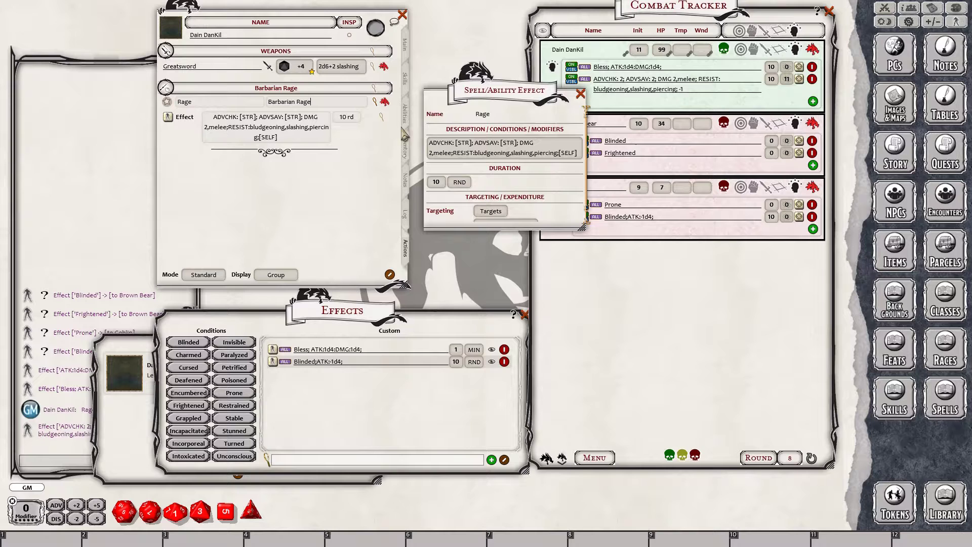
click(430, 143)
text(RA)
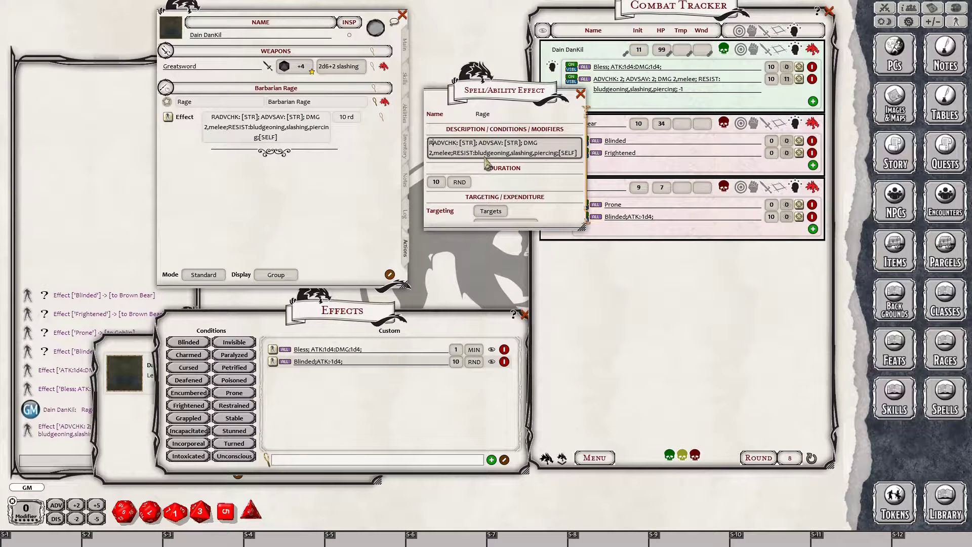
key(BackSpace)
text(age;)
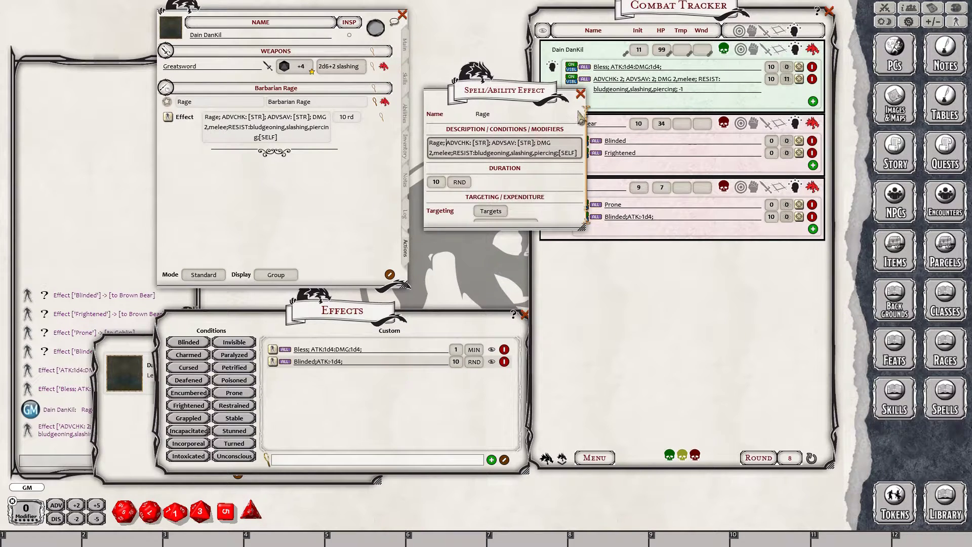
click(581, 95)
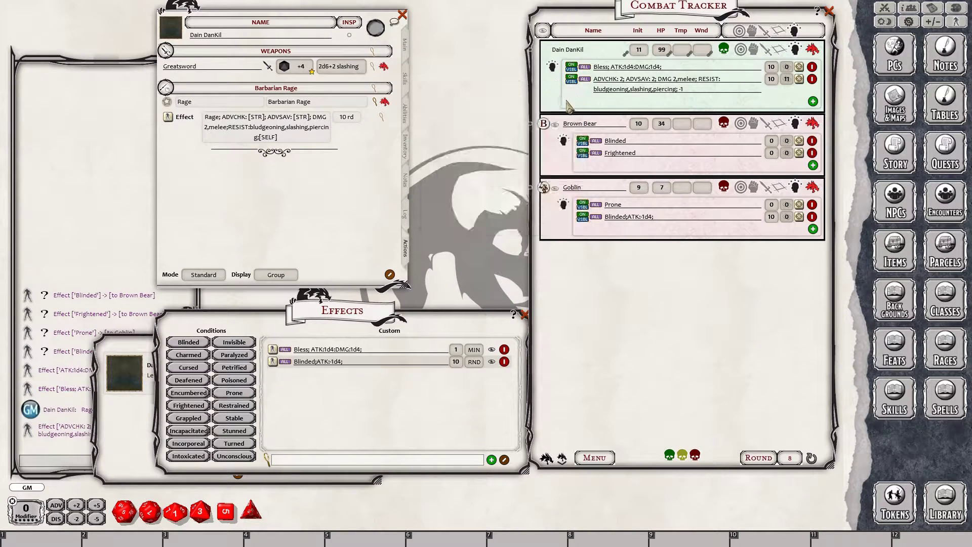
Step: Delete the unlabelled rage effect from the player character in the Combat Tracker and apply the updated Rage effect instead
click(812, 79)
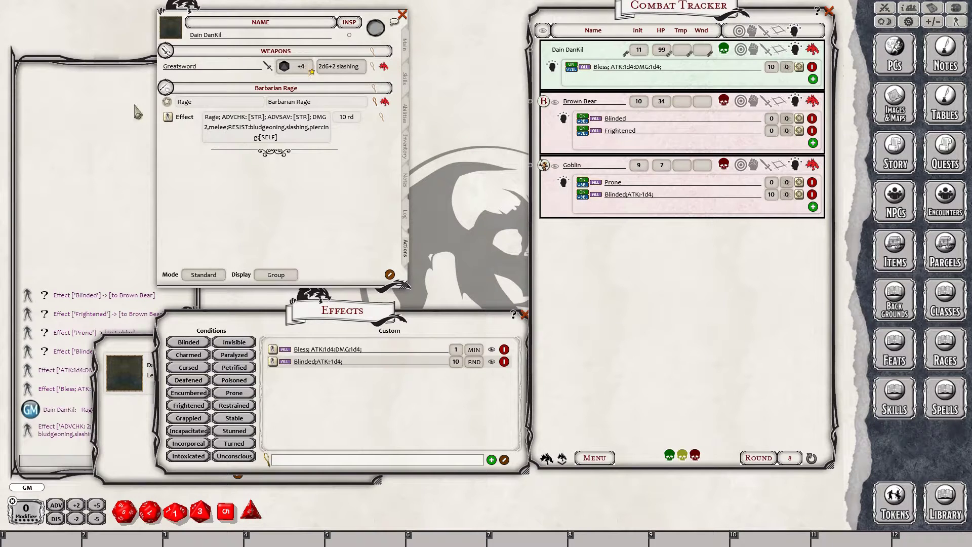
drag(168, 117, 565, 77)
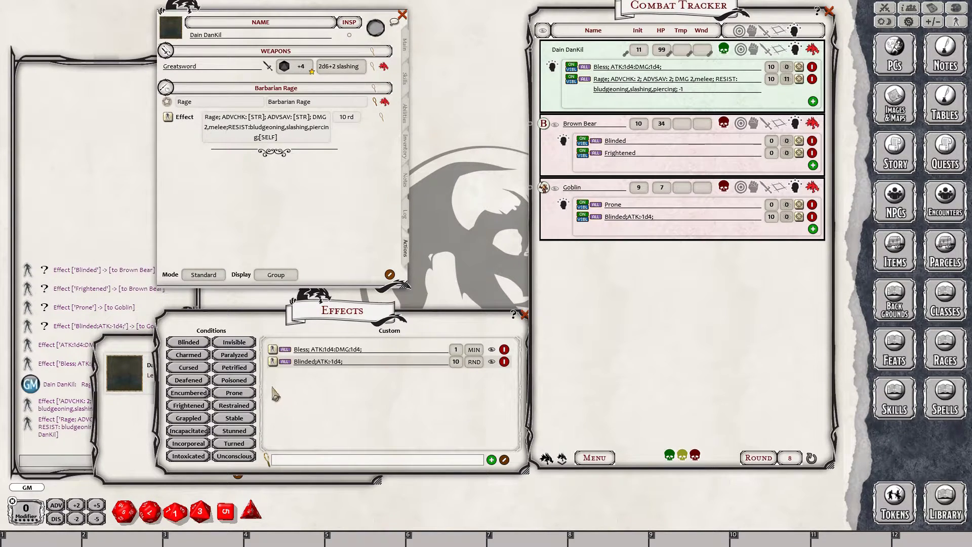
click(294, 387)
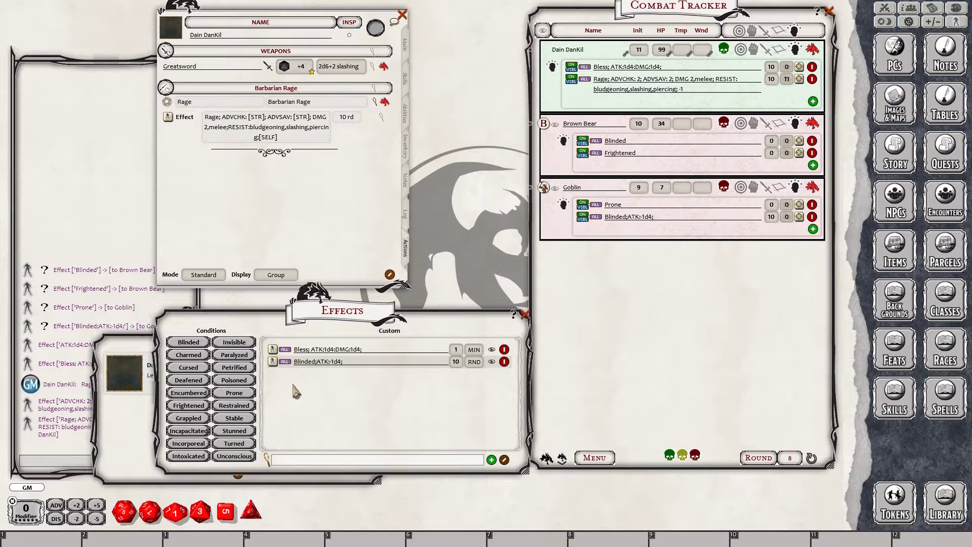
Step: Create the custom effect Bane; ATK:-1d4;DMG:-1d4; and apply it to the Brown Bear in the Combat Tracker
click(492, 459)
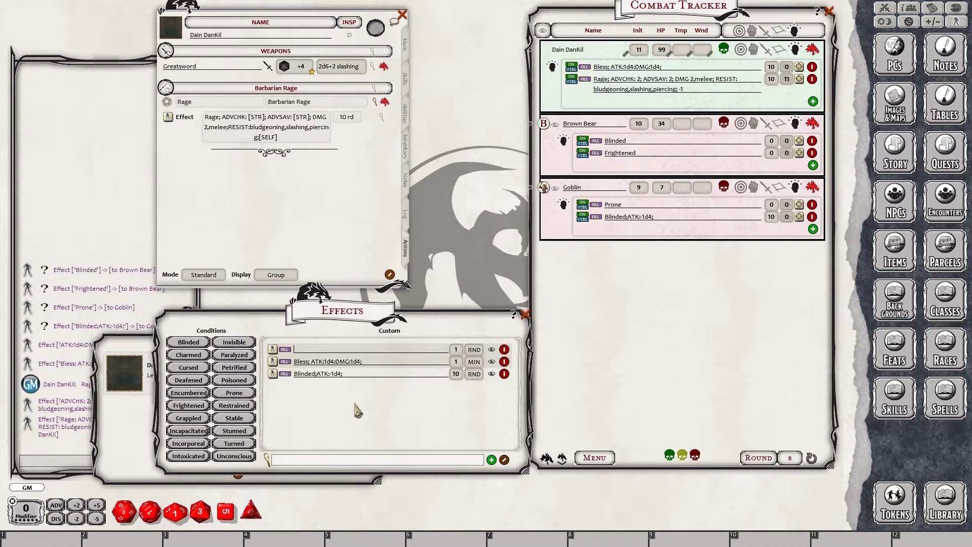
text(Bane;)
key(shift)
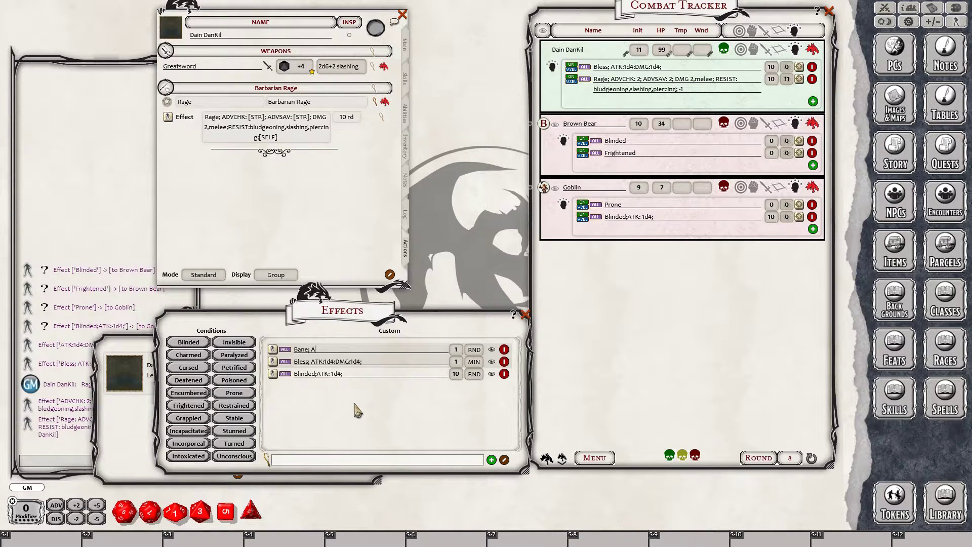
text(ane; ATK:-1d4;)
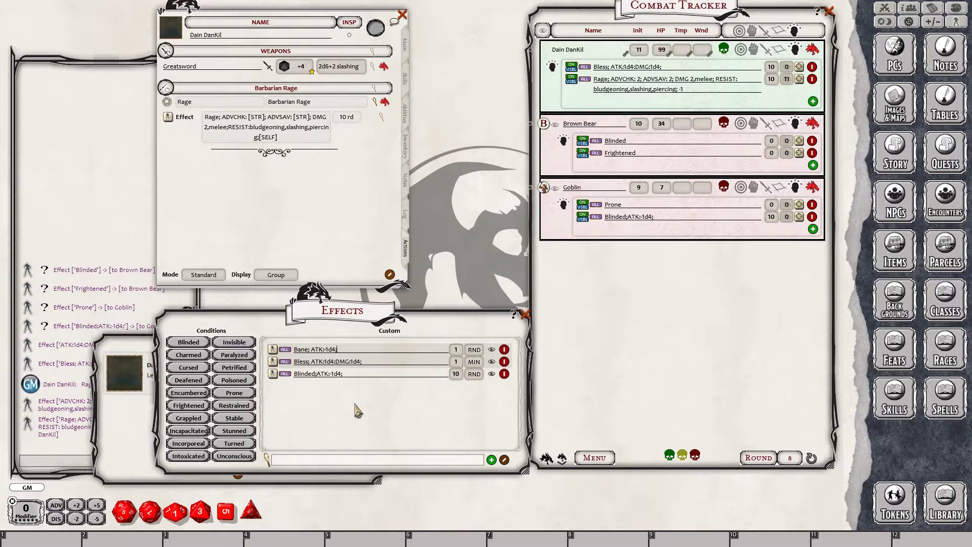
text(DMG:)
drag(272, 354, 633, 153)
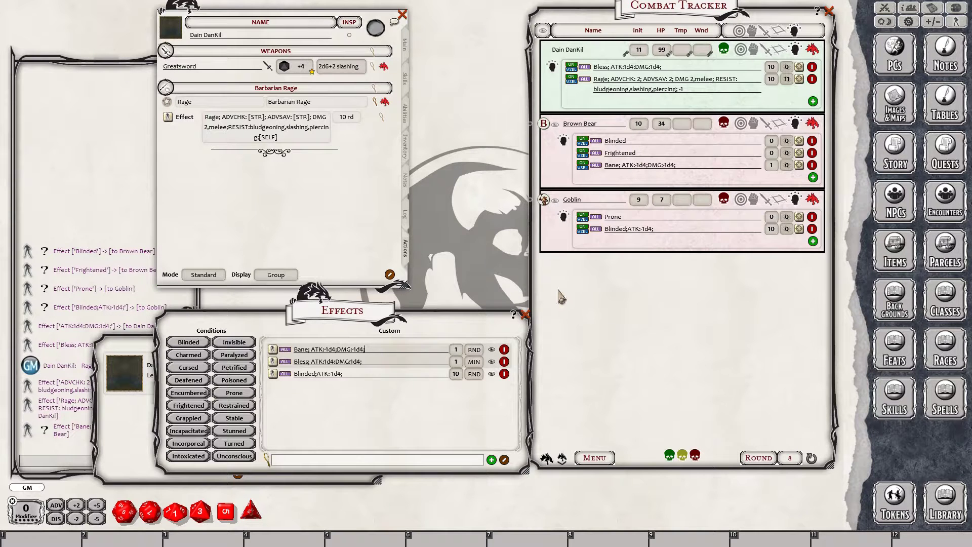
Step: Delete the Blinded and Frightened effects from the Brown Bear, and close the Effects and Character Selection windows
click(812, 142)
click(813, 140)
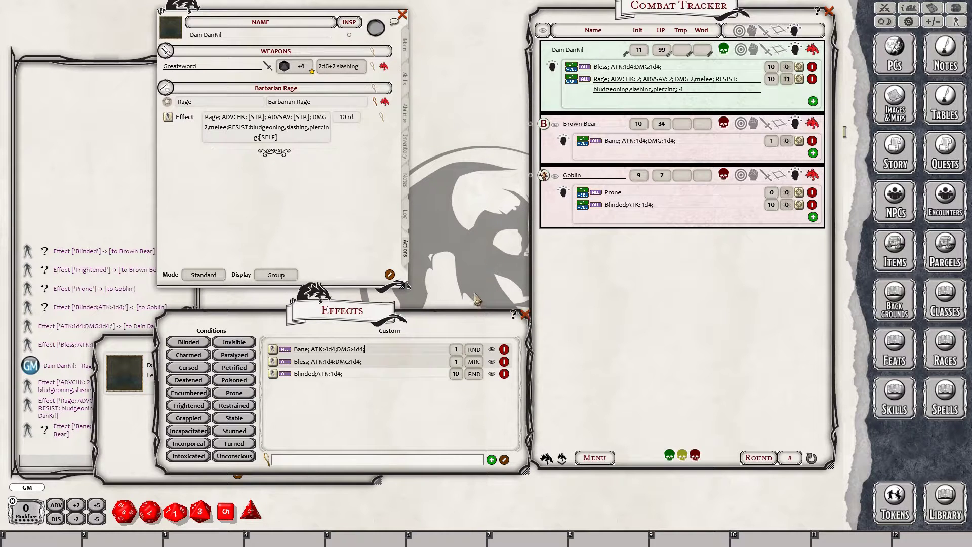
drag(528, 318, 504, 331)
click(501, 329)
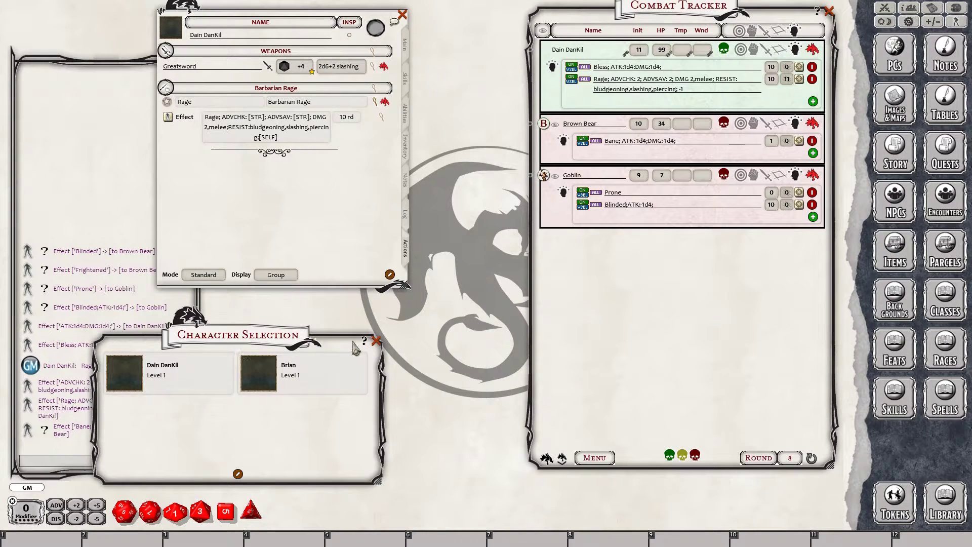
click(381, 339)
drag(294, 13, 360, 26)
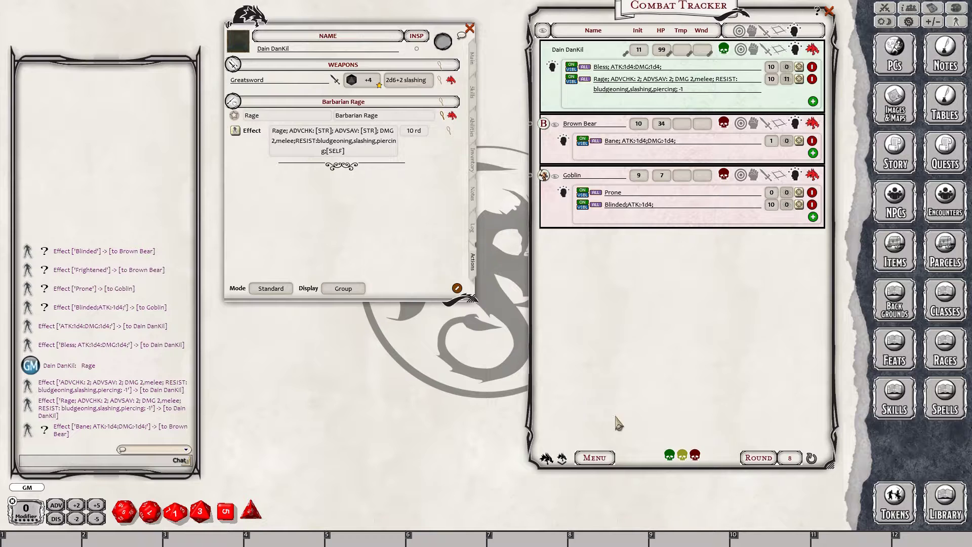
Step: Advance the combat to the next round and empty the chat log with the /clear command
click(812, 460)
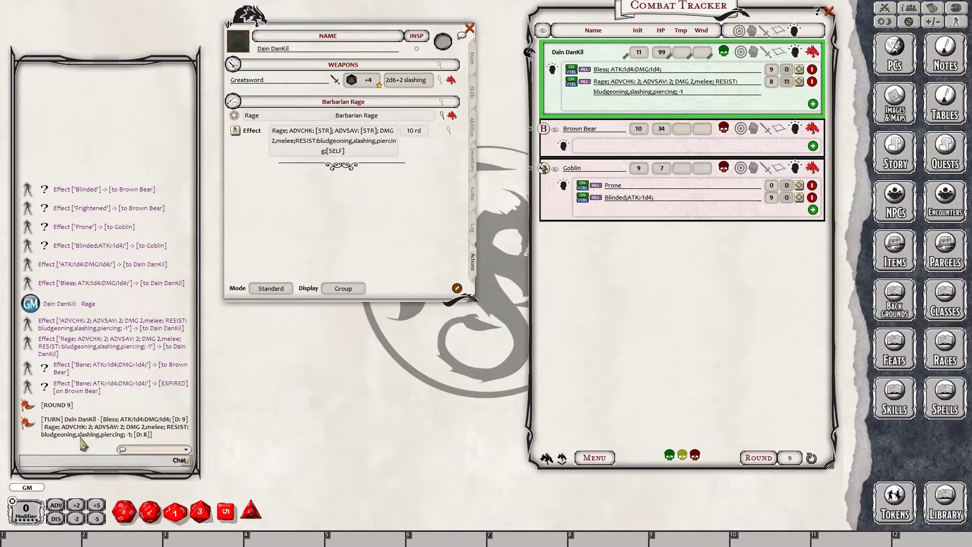
click(142, 451)
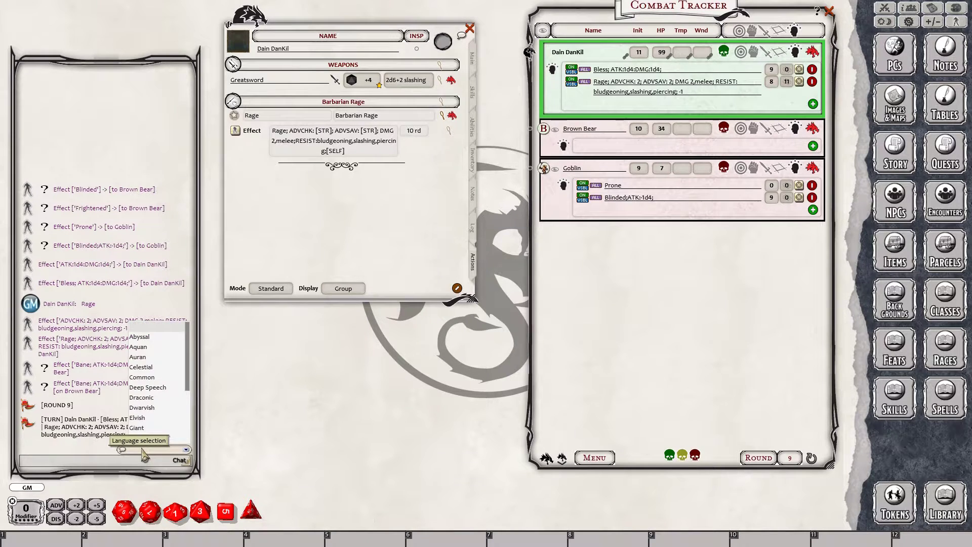
click(107, 465)
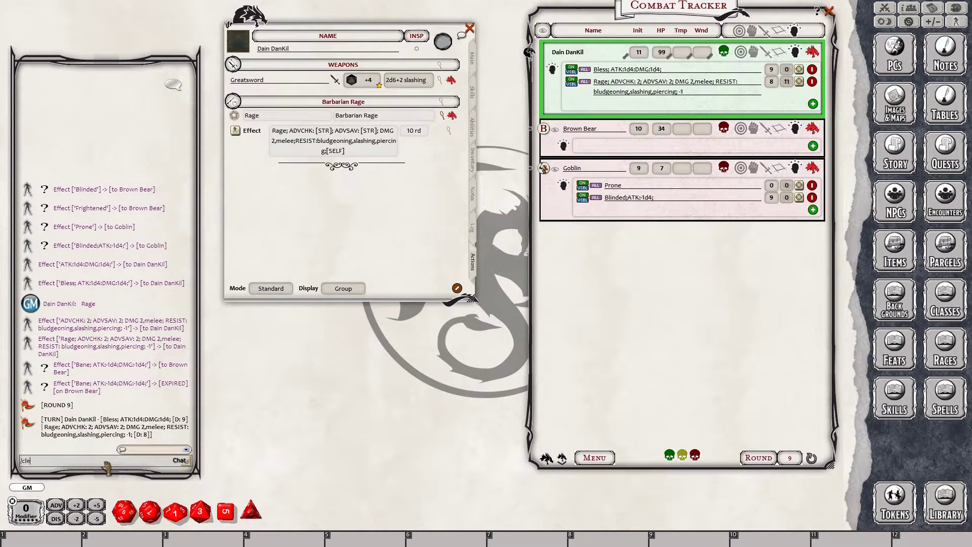
text(/clear)
key(Return)
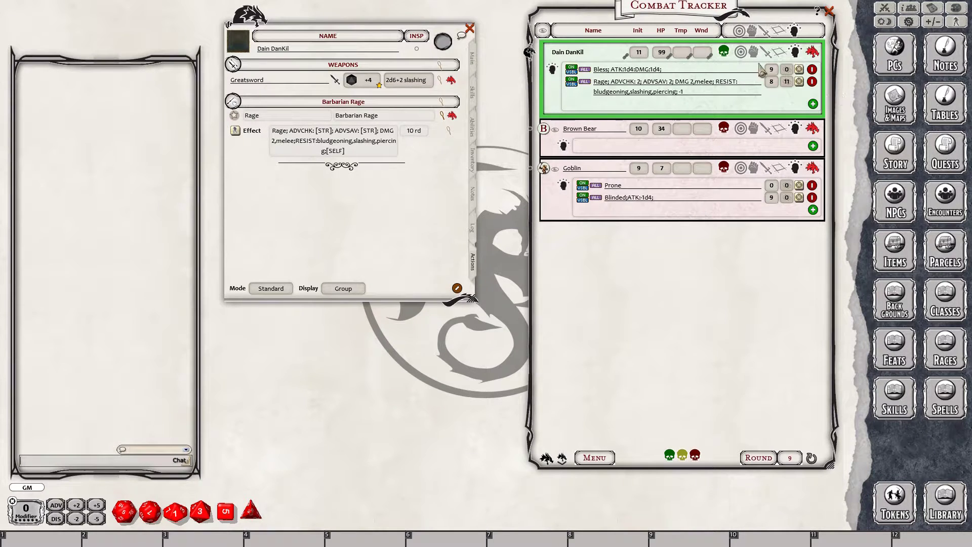
Step: Set the Brown Bear as the player character's target and roll the Greatsword's attack and damage against it
click(741, 52)
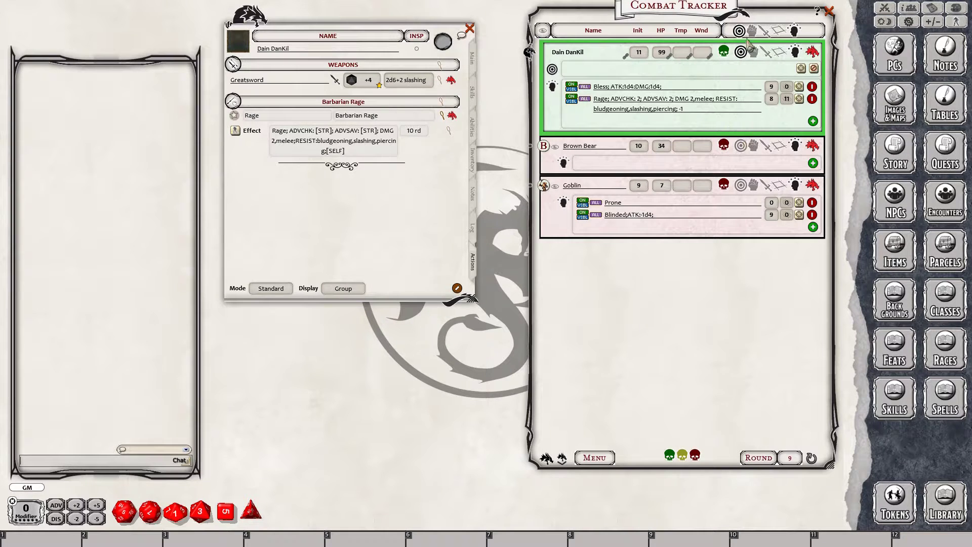
click(740, 55)
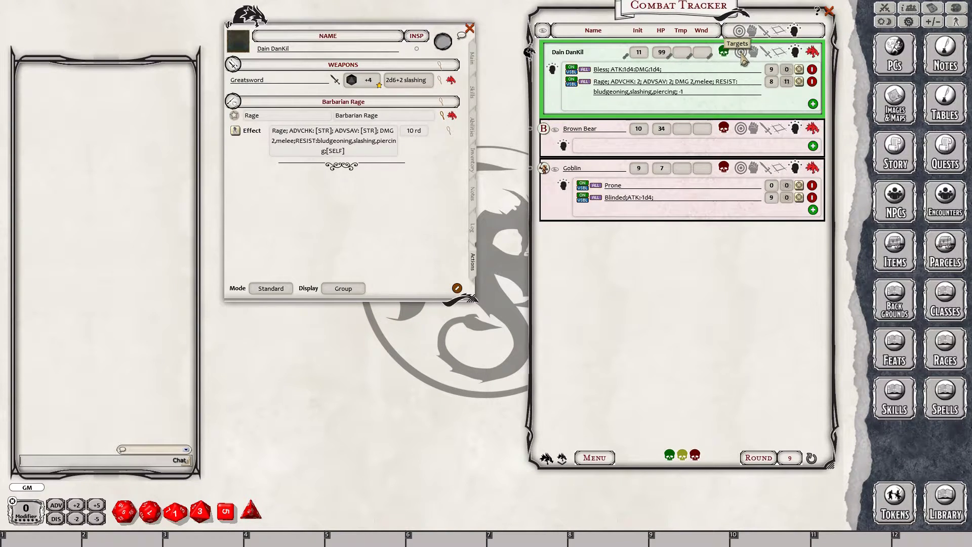
drag(741, 51, 752, 158)
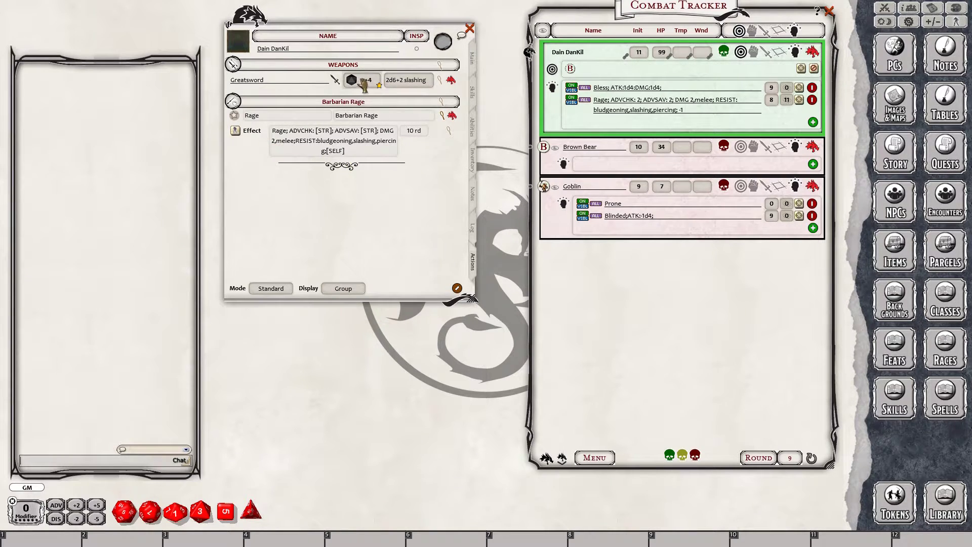
drag(363, 83, 134, 222)
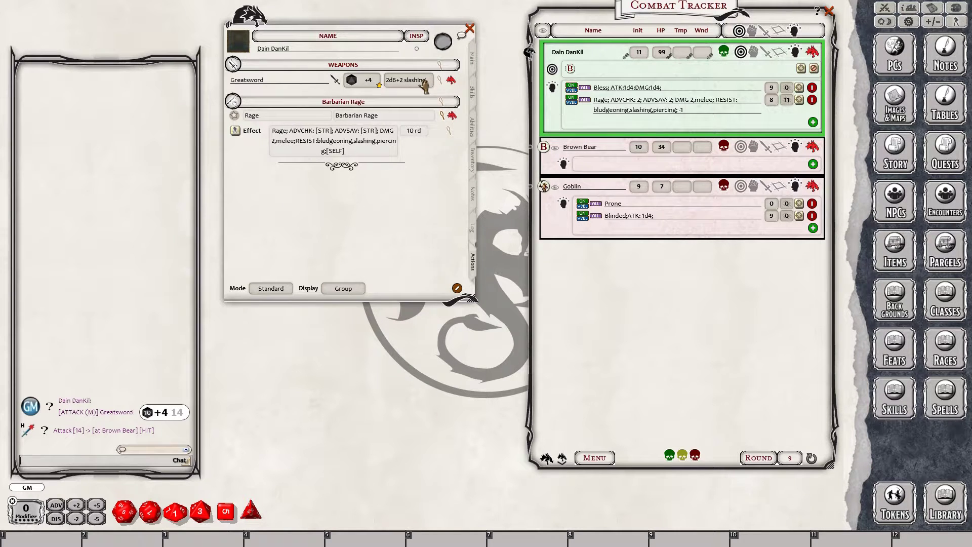
drag(405, 84, 126, 245)
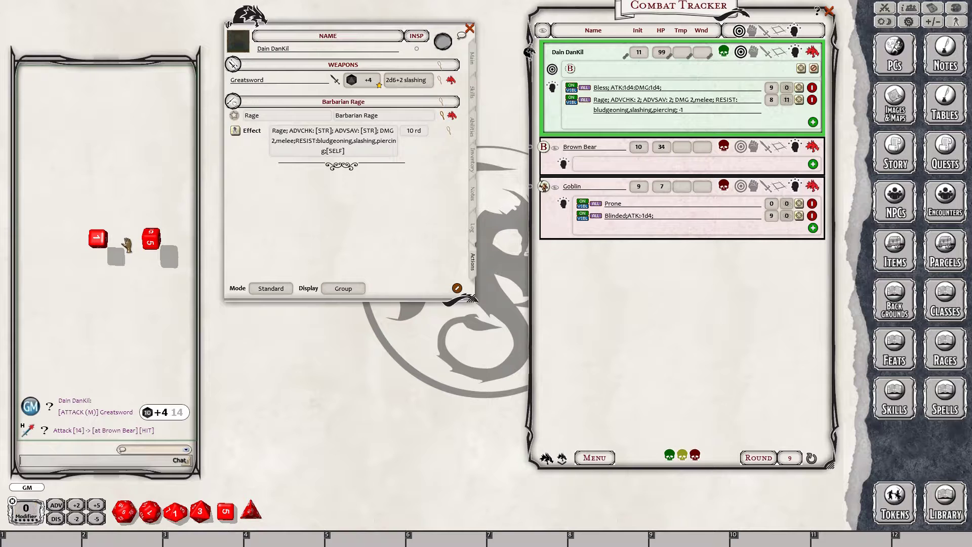
drag(127, 246, 125, 244)
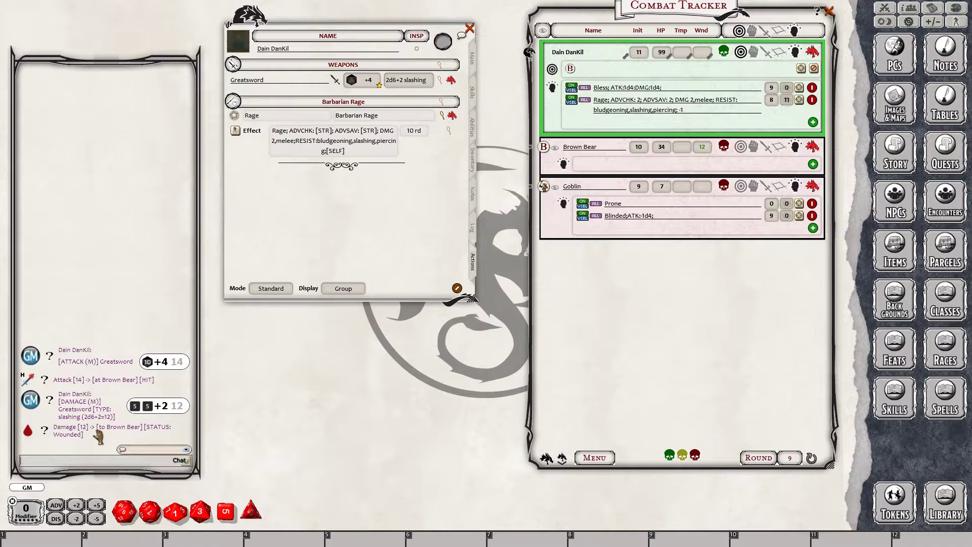
Step: Add the missing colon after DMG in the Rage effect, both in the Combat Tracker and in the Rage power's effect details
click(686, 104)
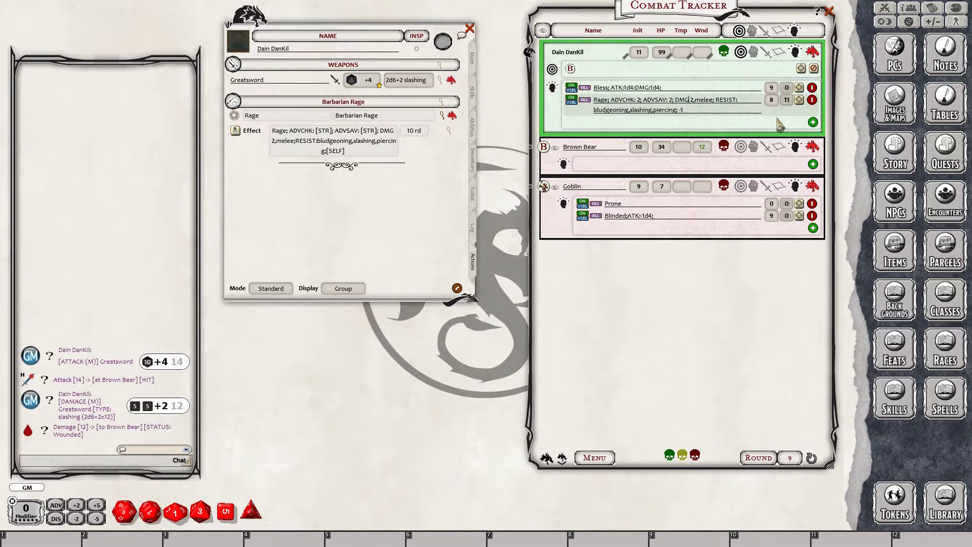
text(:)
click(450, 133)
click(565, 152)
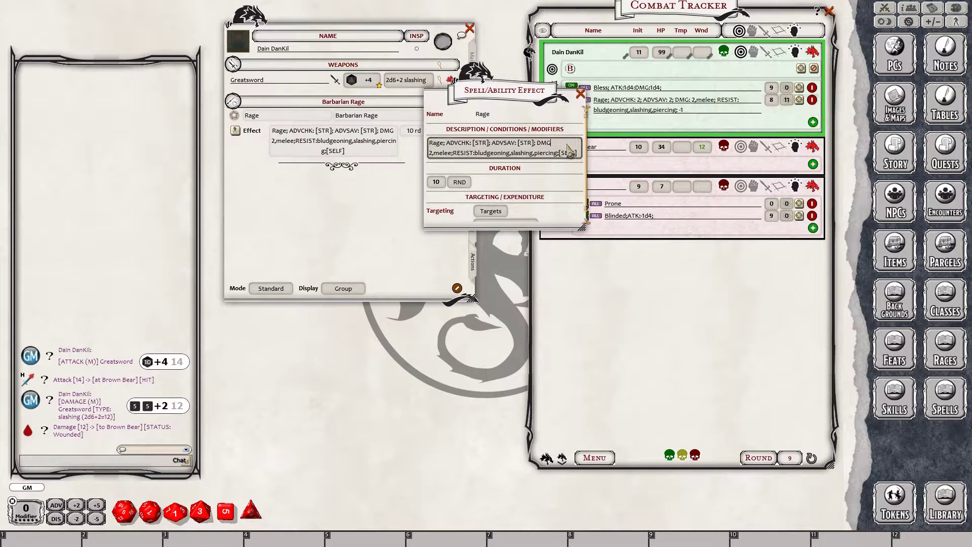
text(:)
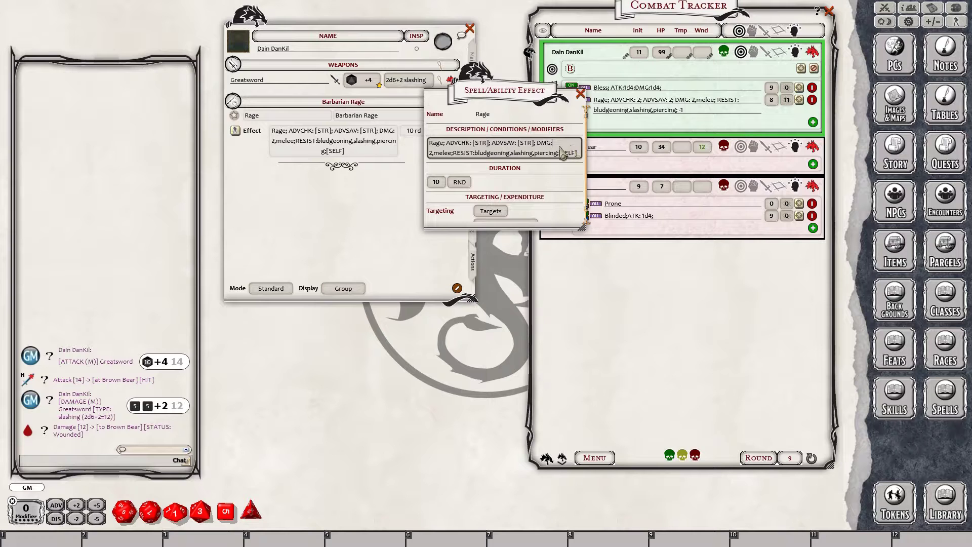
click(582, 98)
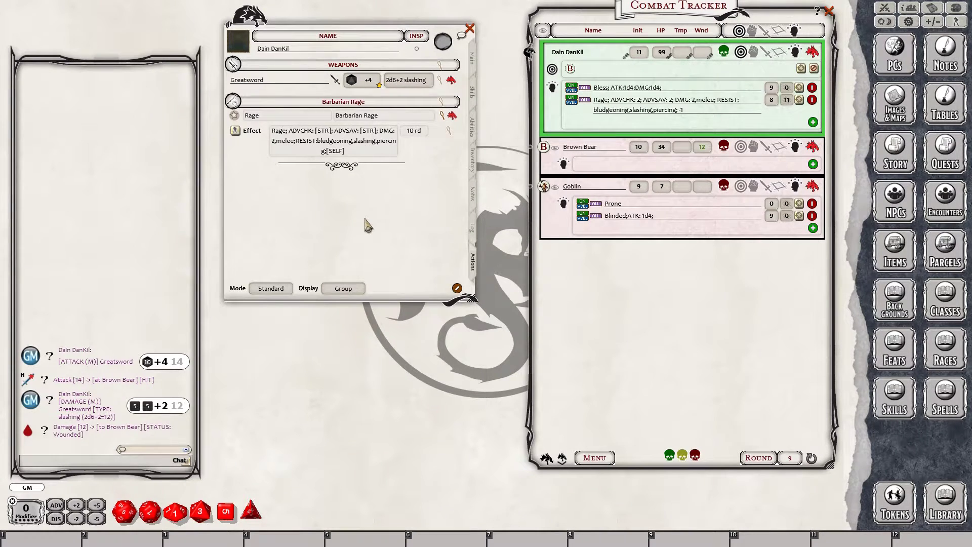
Step: Empty the chat log with /clear and roll another Greatsword attack against the Brown Bear
click(89, 464)
text(/clear)
key(Return)
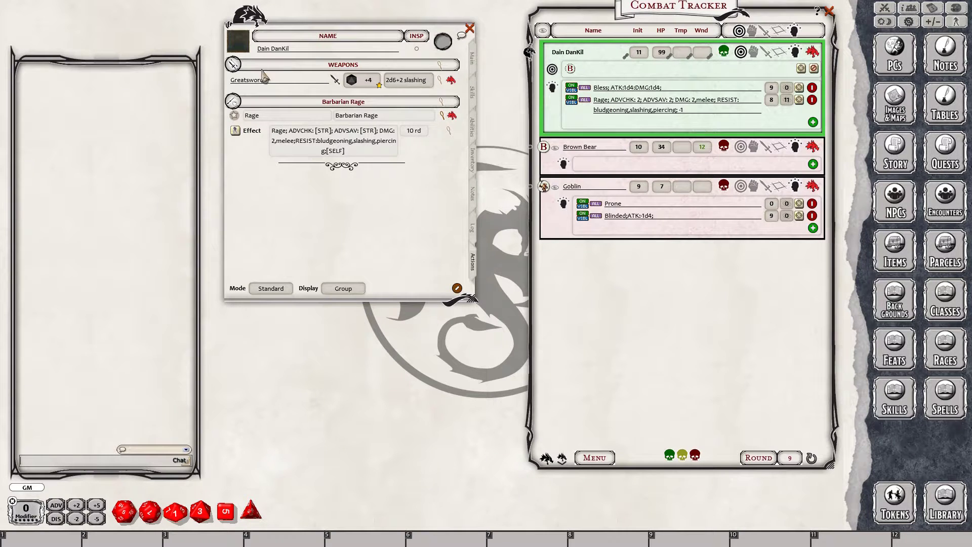
drag(368, 86, 155, 165)
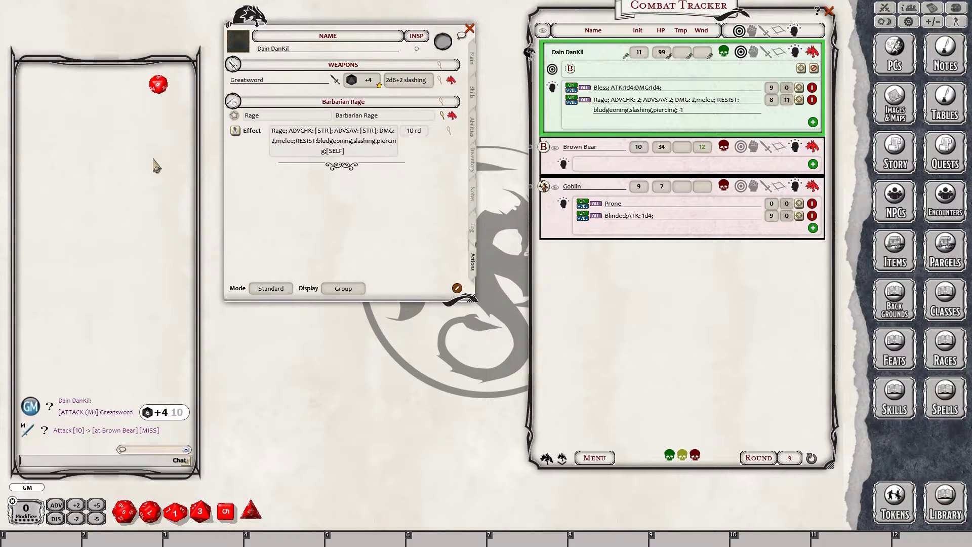
Step: Roll the Greatsword attack with advantage (ADV) and roll its damage against the Brown Bear
click(57, 506)
double_click(367, 81)
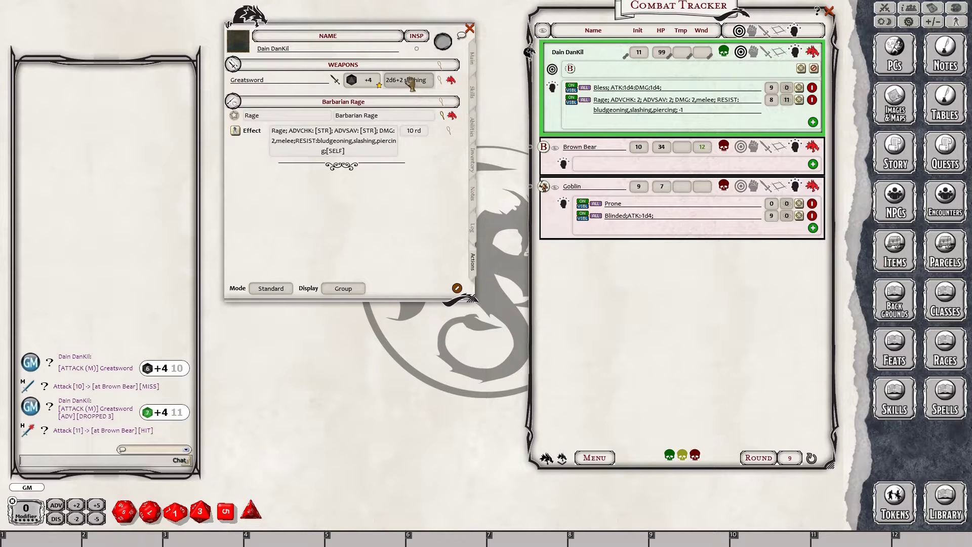
drag(410, 84, 116, 319)
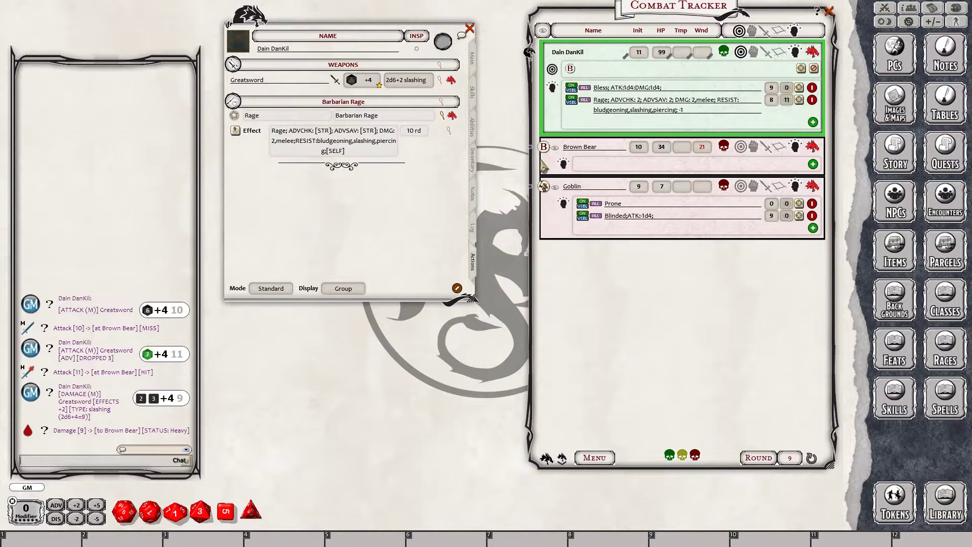
Step: Make it the Brown Bear's turn and apply the Bane effect to it with a duration of 10 rounds
click(530, 146)
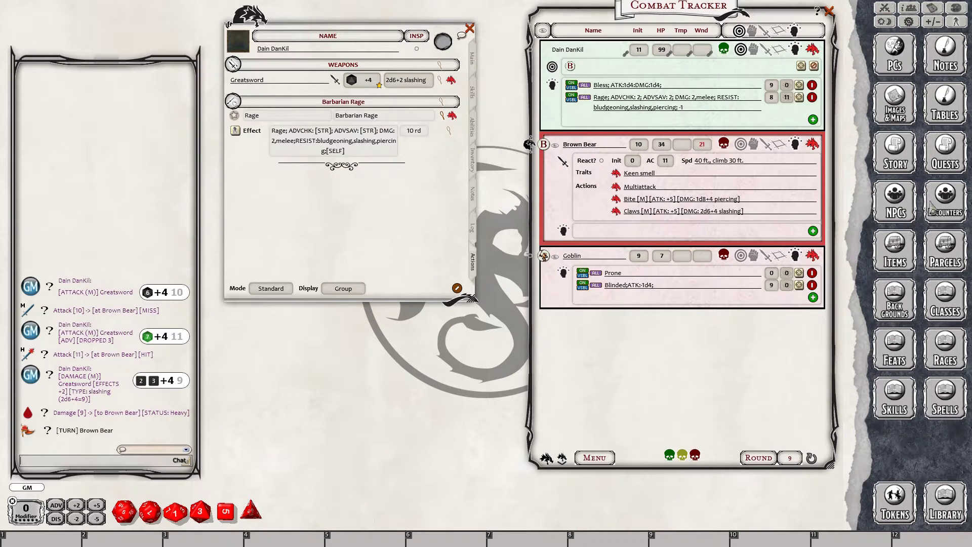
click(954, 25)
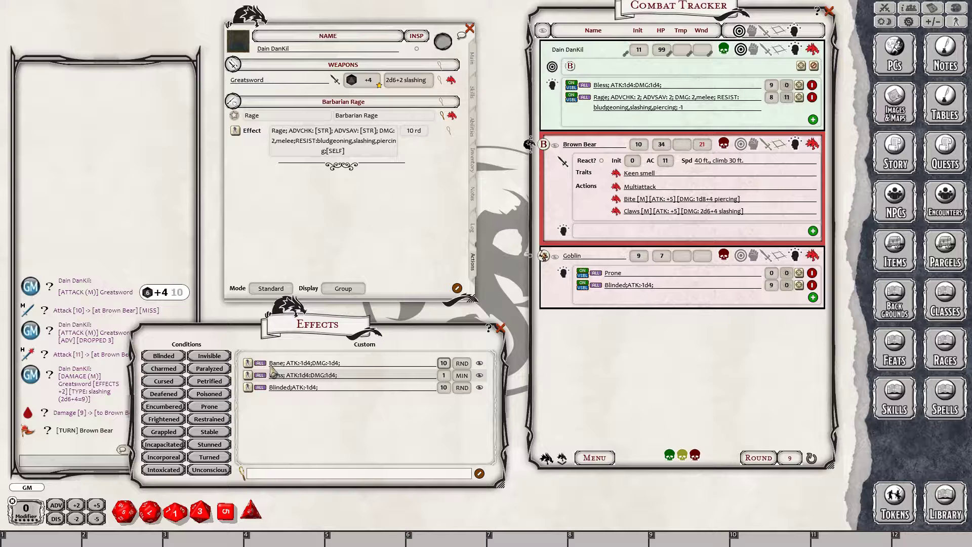
drag(248, 363, 615, 234)
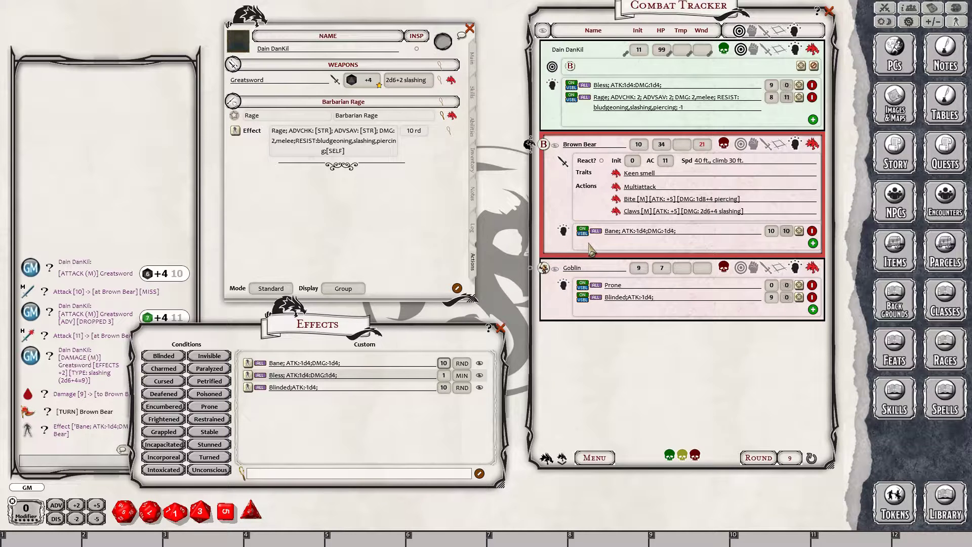
click(500, 329)
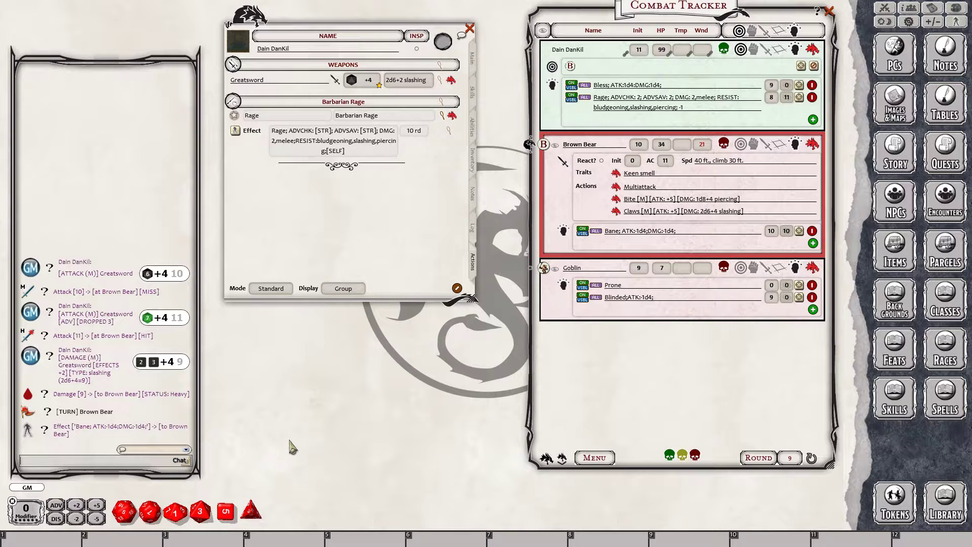
click(958, 22)
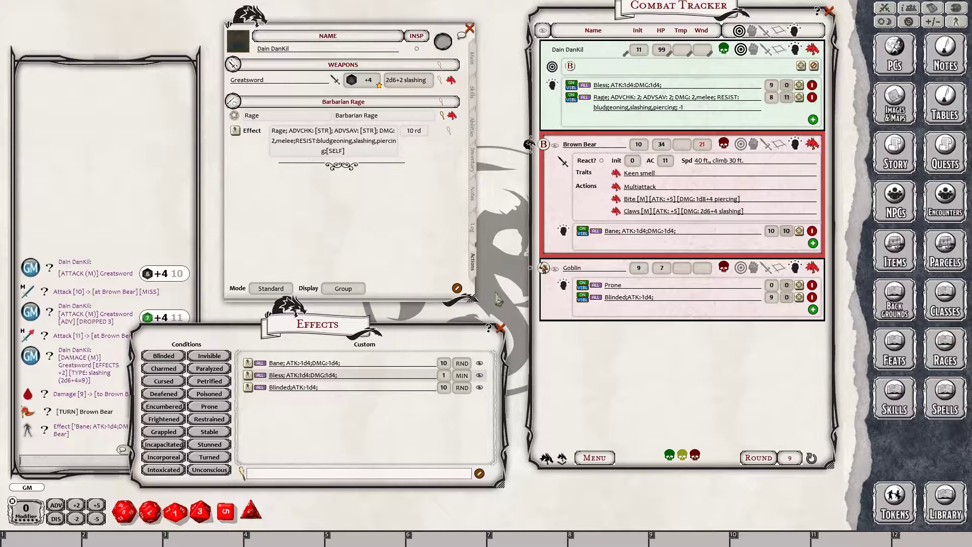
click(500, 328)
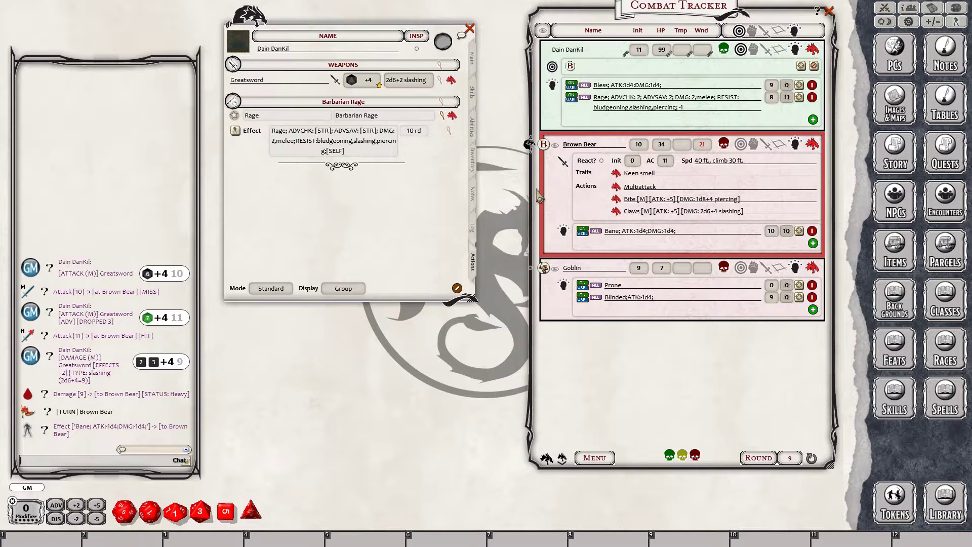
Step: Show the Brown Bear's targets and roll its Bite attack and damage against the player character
click(741, 146)
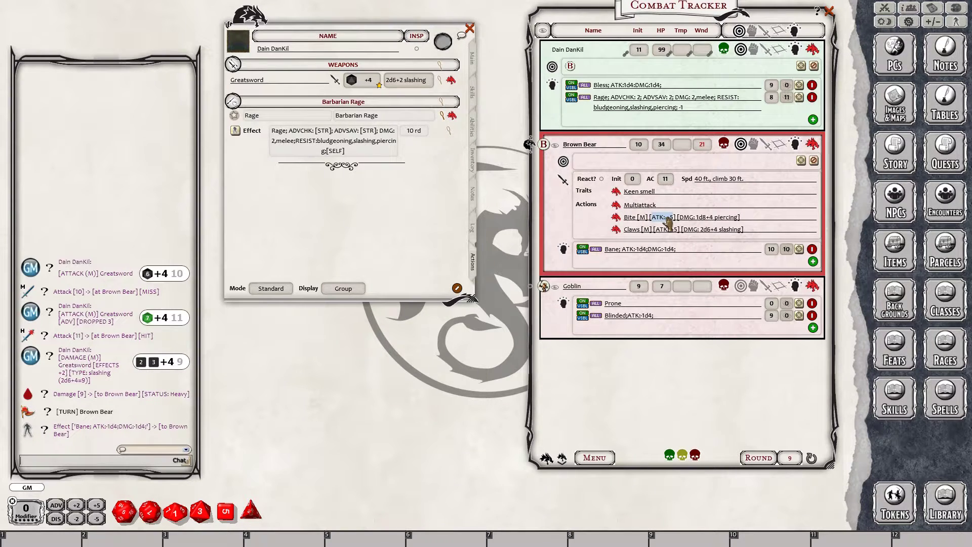
drag(664, 223, 369, 233)
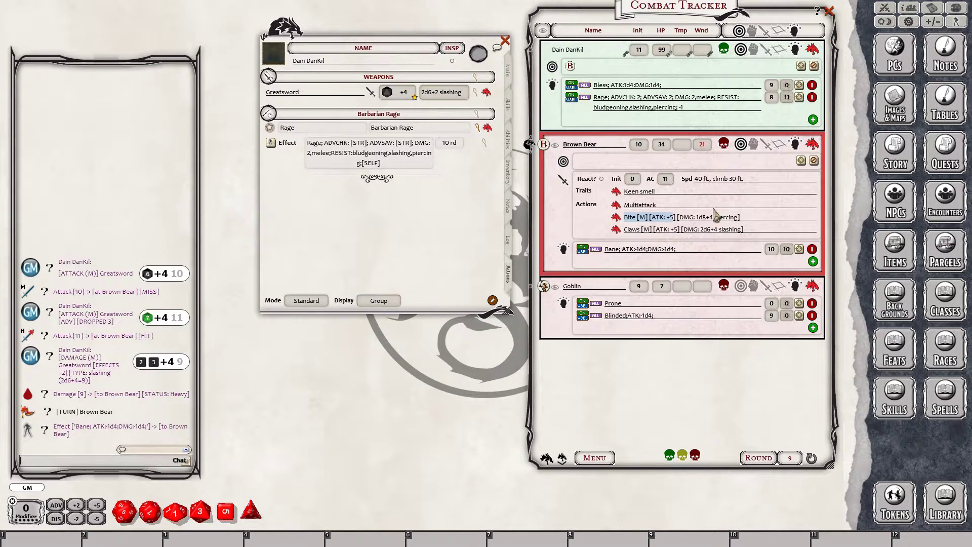
drag(661, 217, 131, 195)
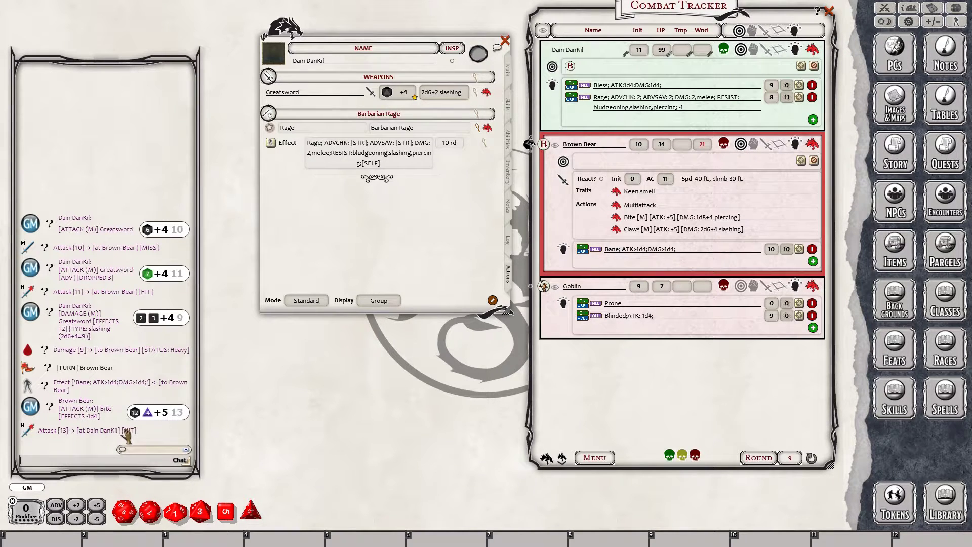
drag(739, 218, 147, 192)
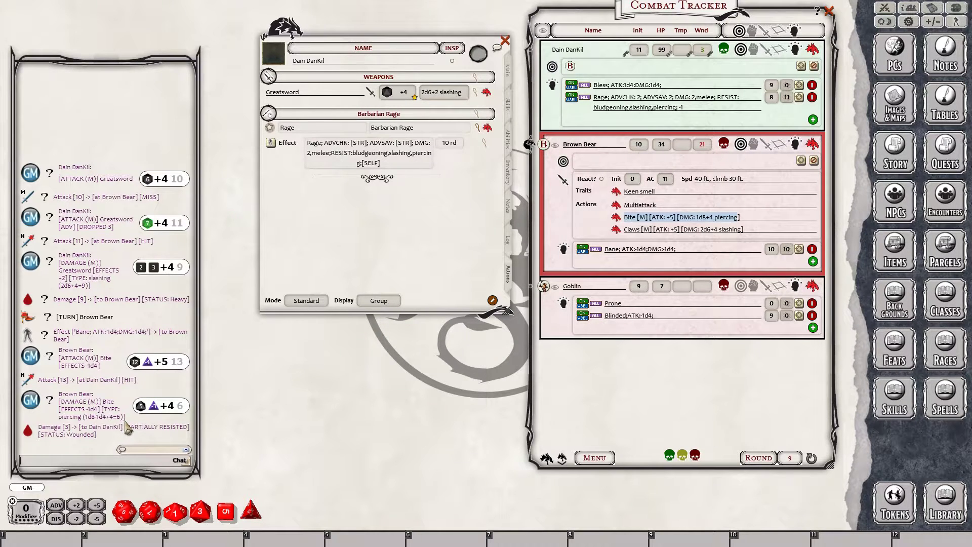
Step: Roll the Brown Bear's Claws attack and, after advancing to round 10, the player character's Greatsword attack against the Brown Bear
click(636, 227)
drag(666, 229, 147, 233)
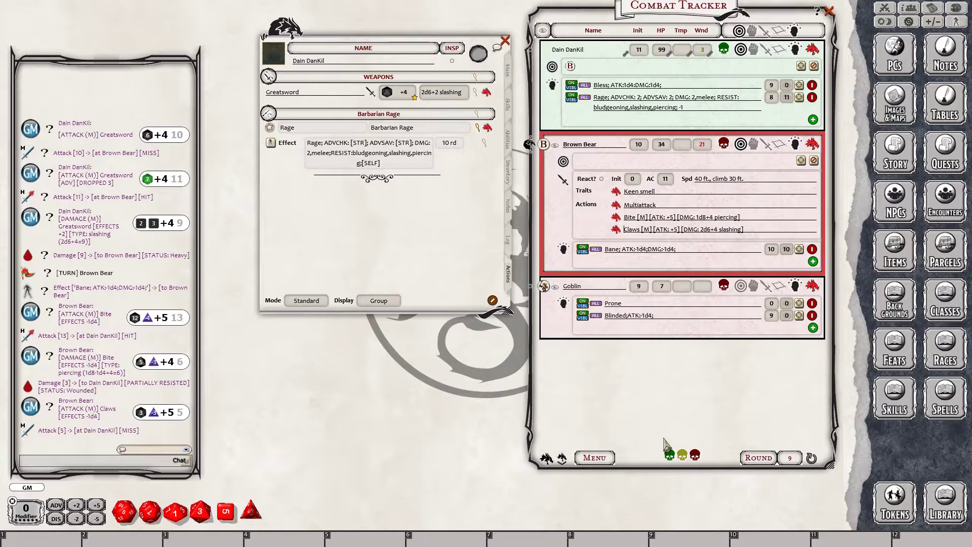
click(812, 458)
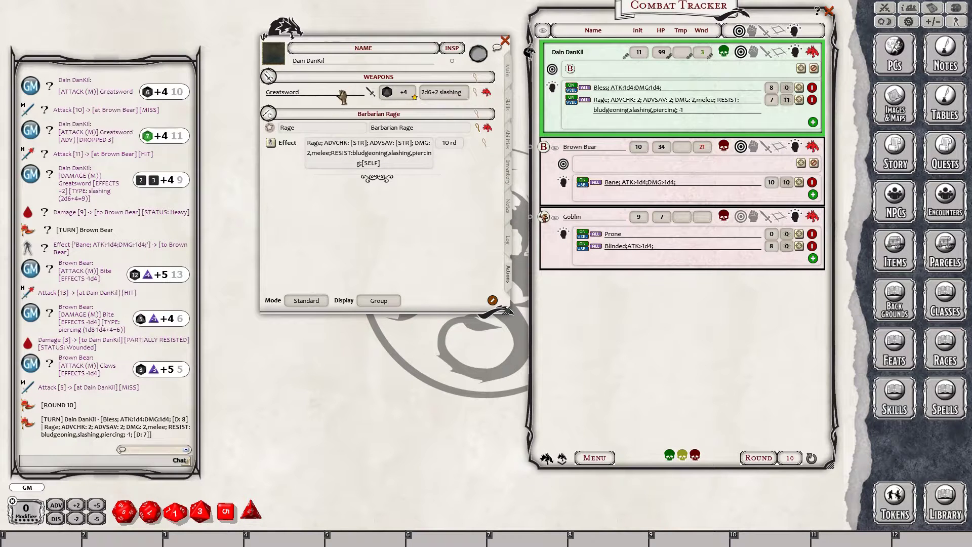
drag(394, 93, 163, 227)
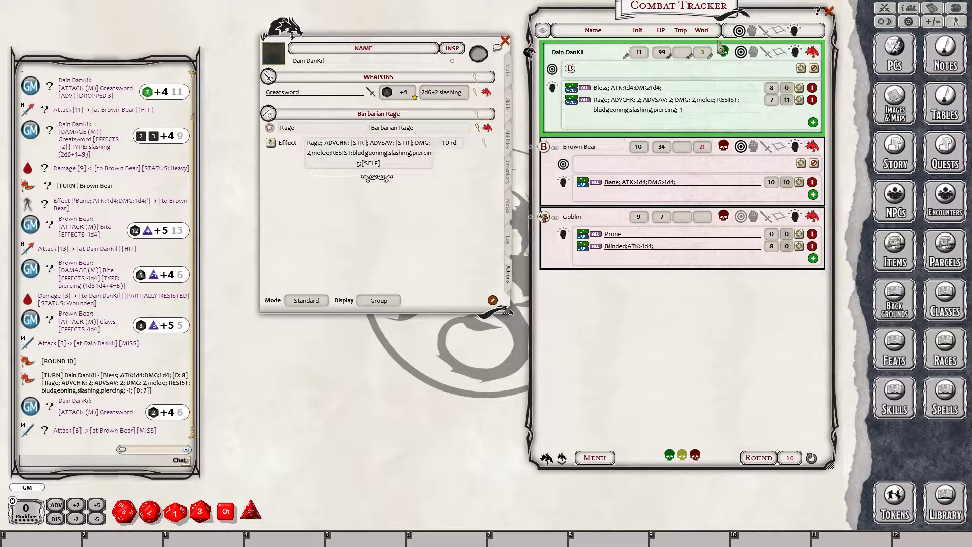
Step: Pass the turn to the Brown Bear and roll its Bite and Claws attacks with their damage against the player character
drag(529, 53, 534, 174)
click(562, 458)
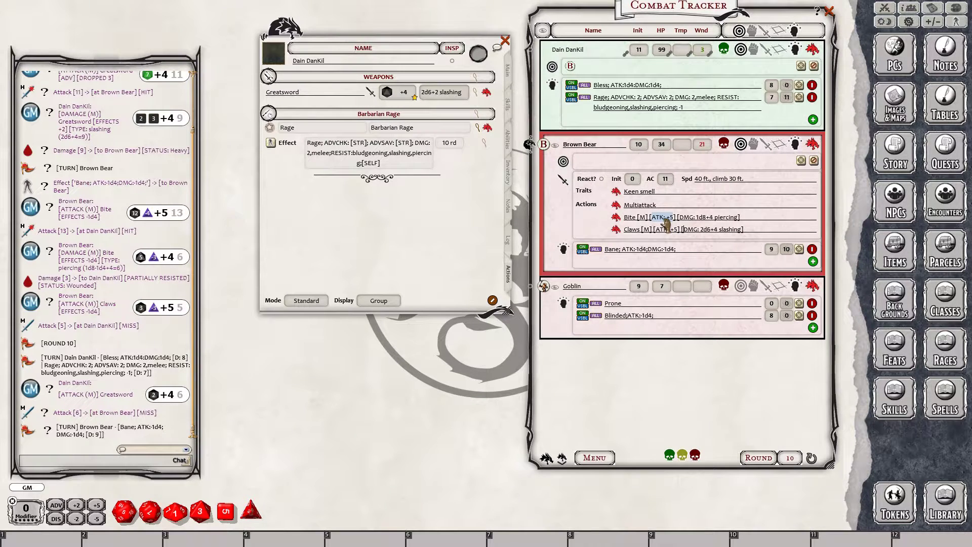
drag(666, 223, 121, 304)
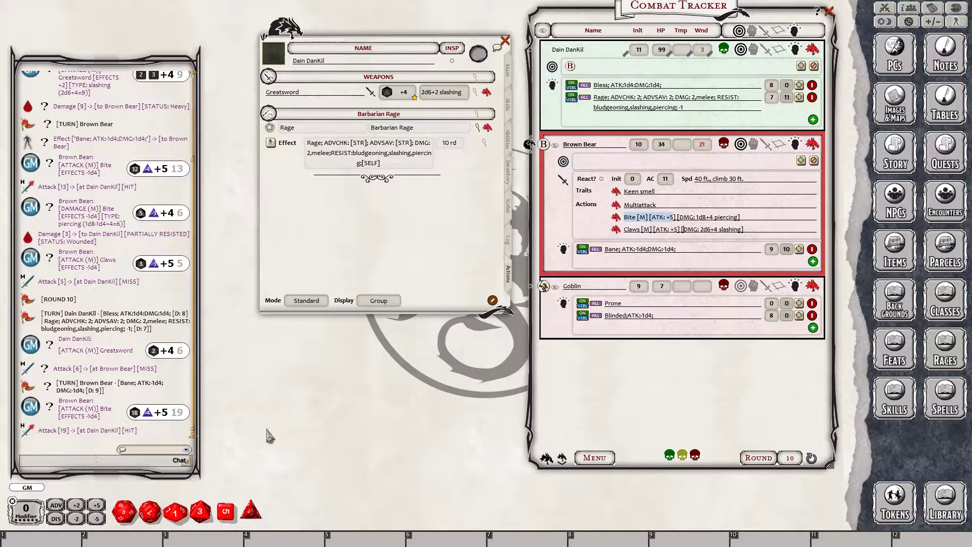
drag(707, 218, 59, 347)
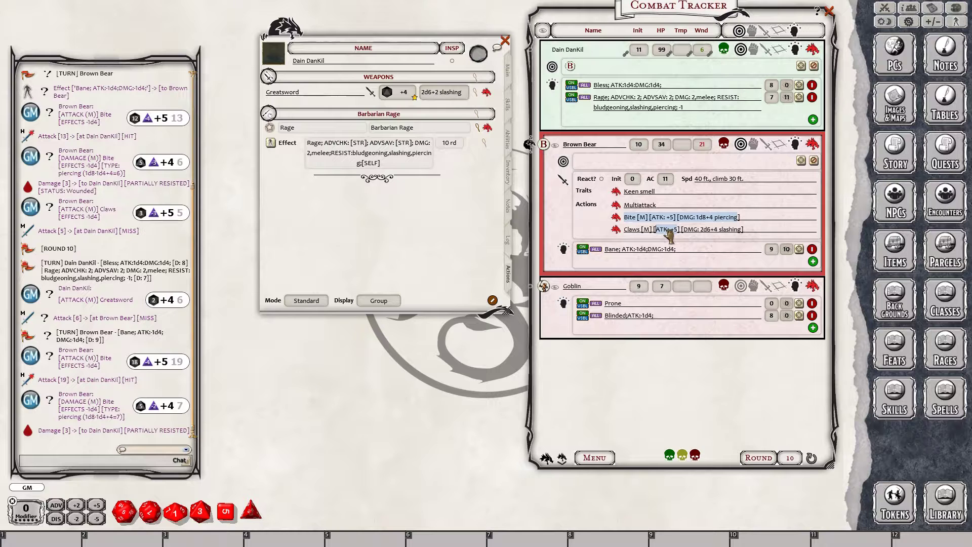
drag(668, 235, 149, 331)
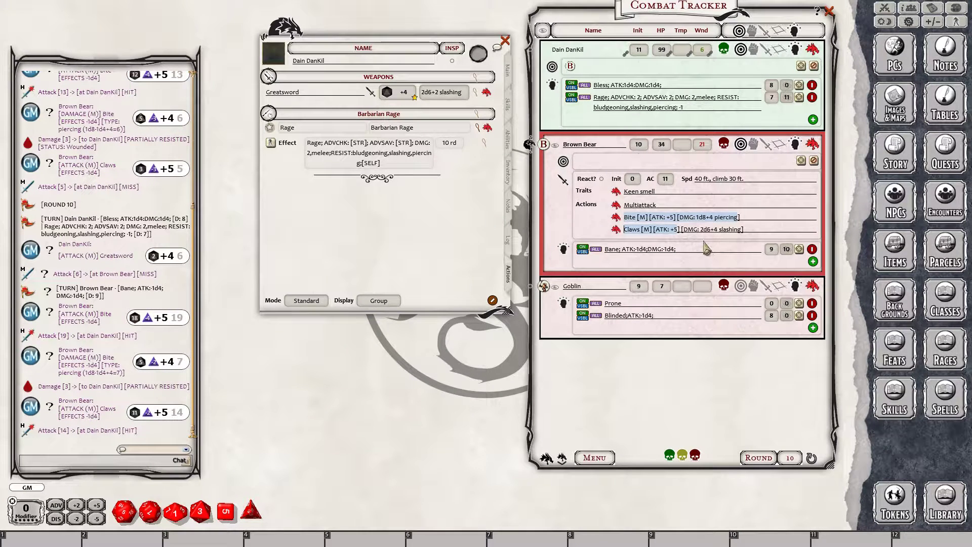
drag(711, 234, 233, 298)
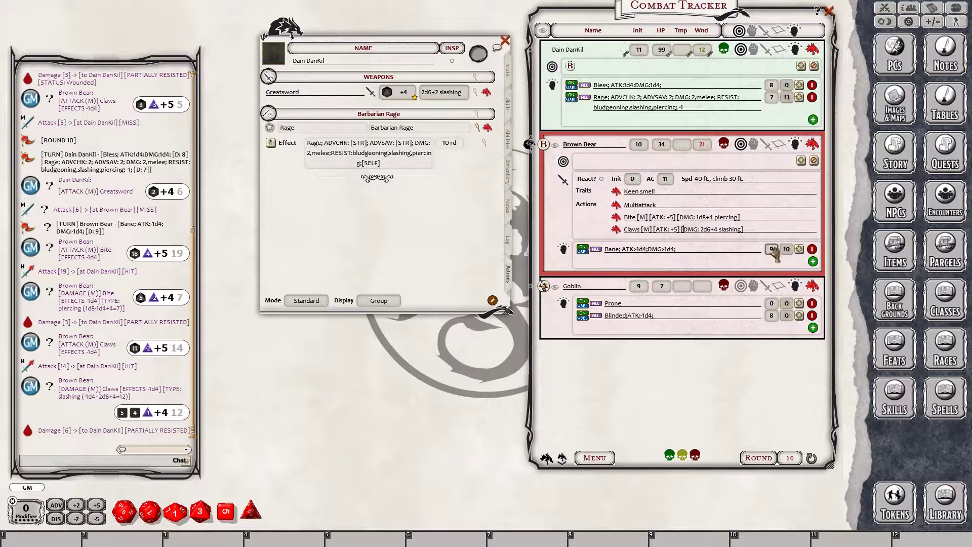
Step: Advance to round 11 and roll the player character's Greatsword attack and damage against the Brown Bear
click(812, 459)
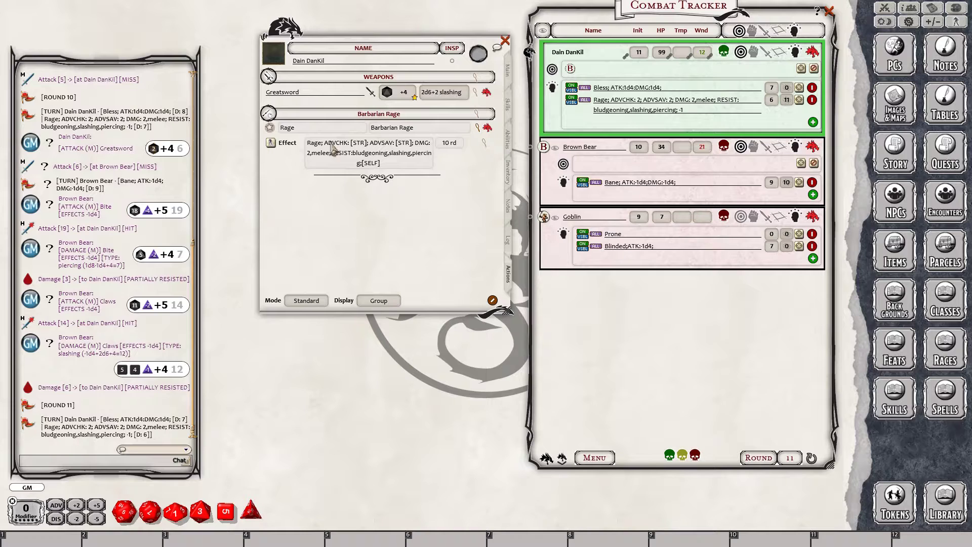
drag(402, 94, 104, 257)
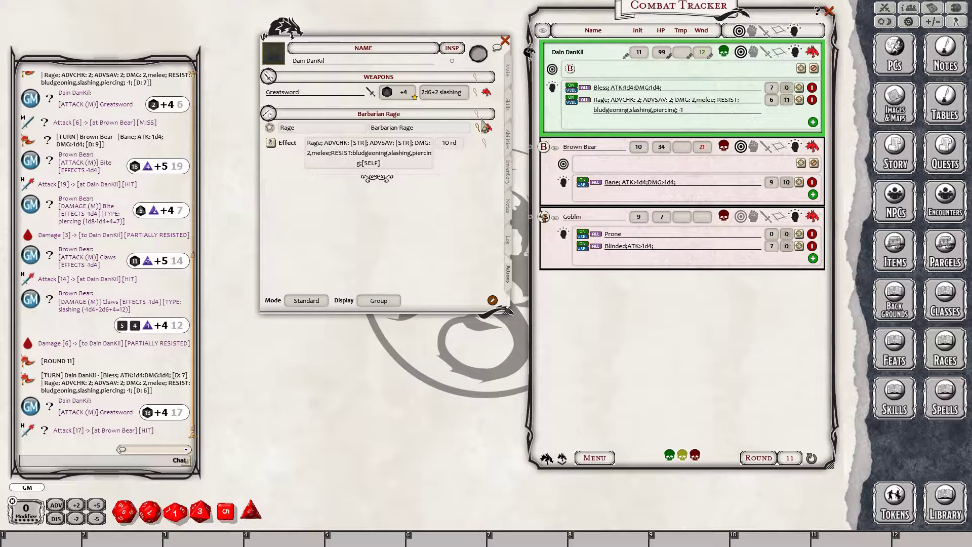
drag(441, 92, 63, 259)
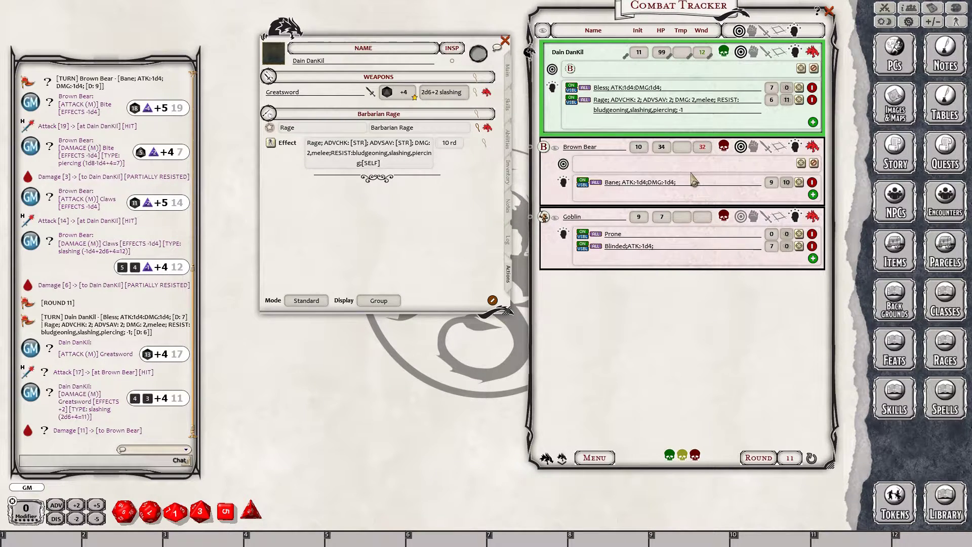
Step: Make it the Brown Bear's turn in round 11 and roll attack and damage for both Bite and Claws
click(562, 460)
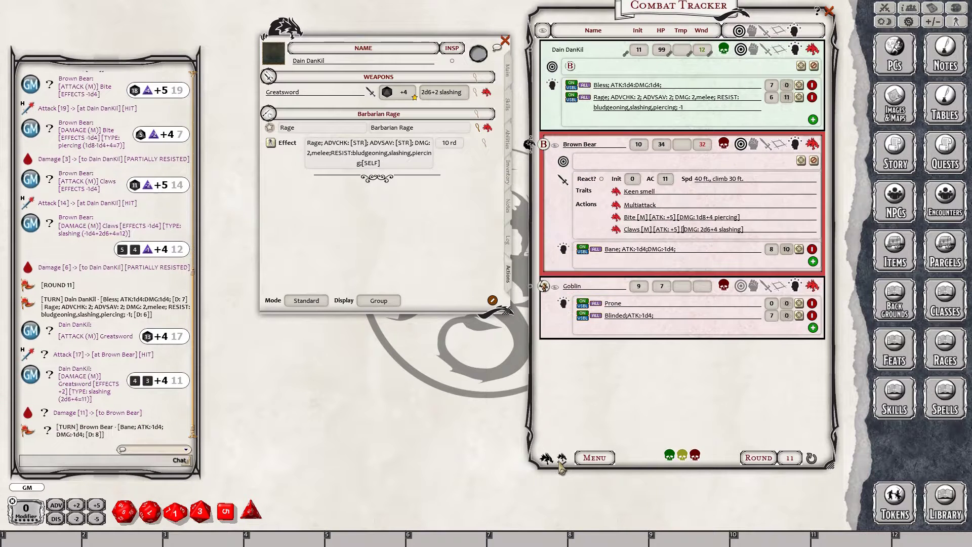
double_click(663, 218)
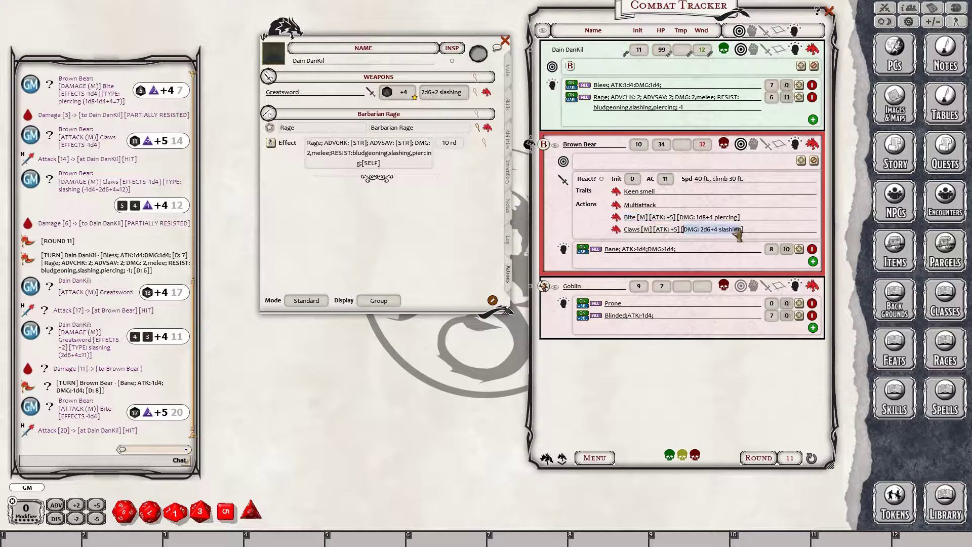
double_click(722, 221)
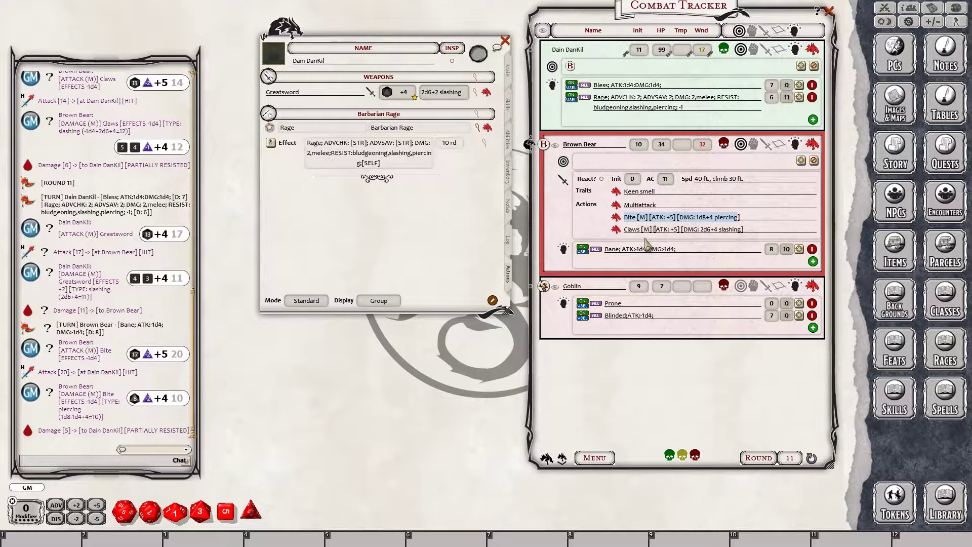
drag(655, 229, 177, 297)
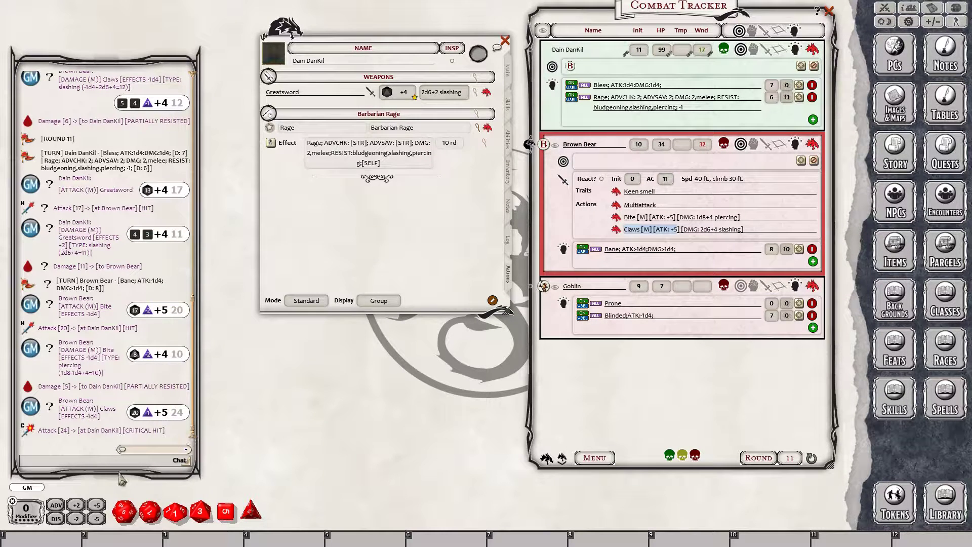
double_click(712, 229)
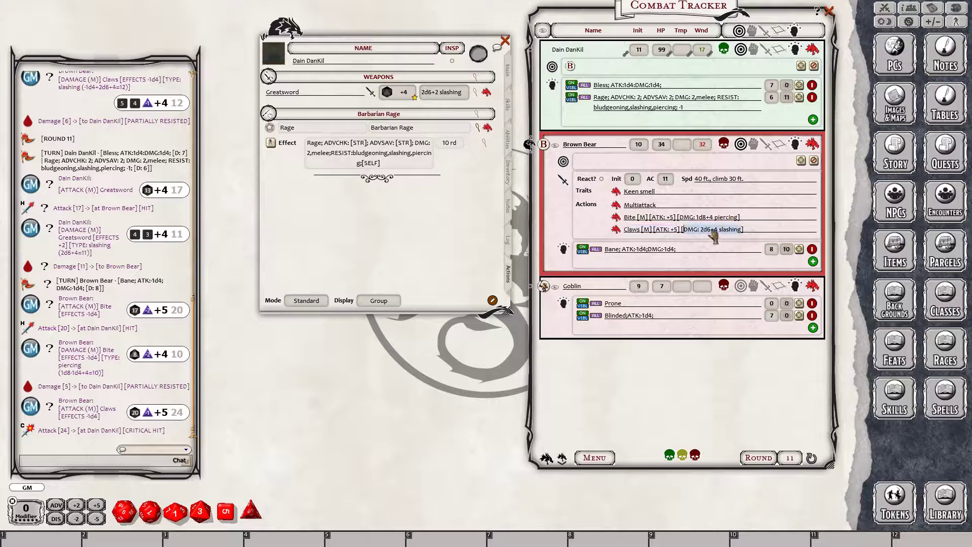
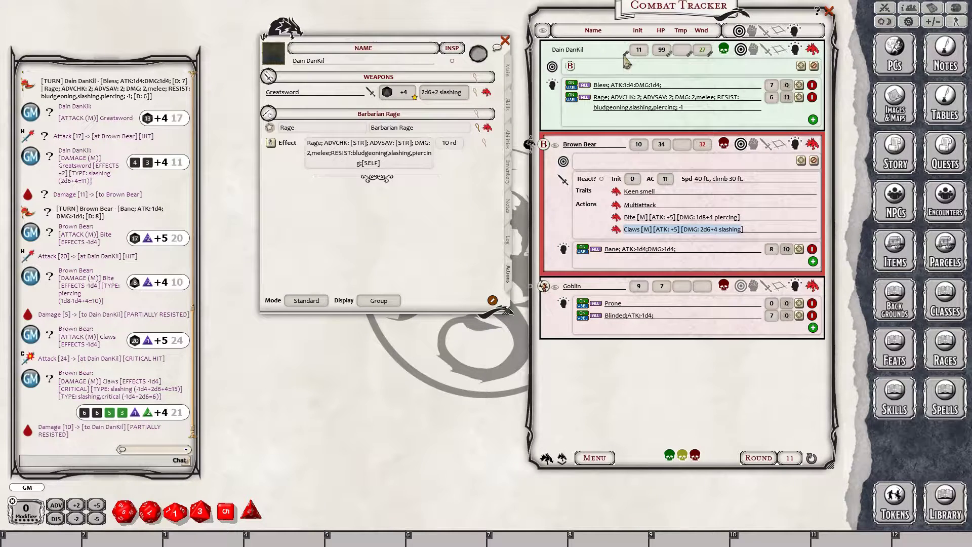
Step: Advance to round 12 and roll the Greatsword attack with advantage (ADV) and its damage against the Brown Bear
click(811, 460)
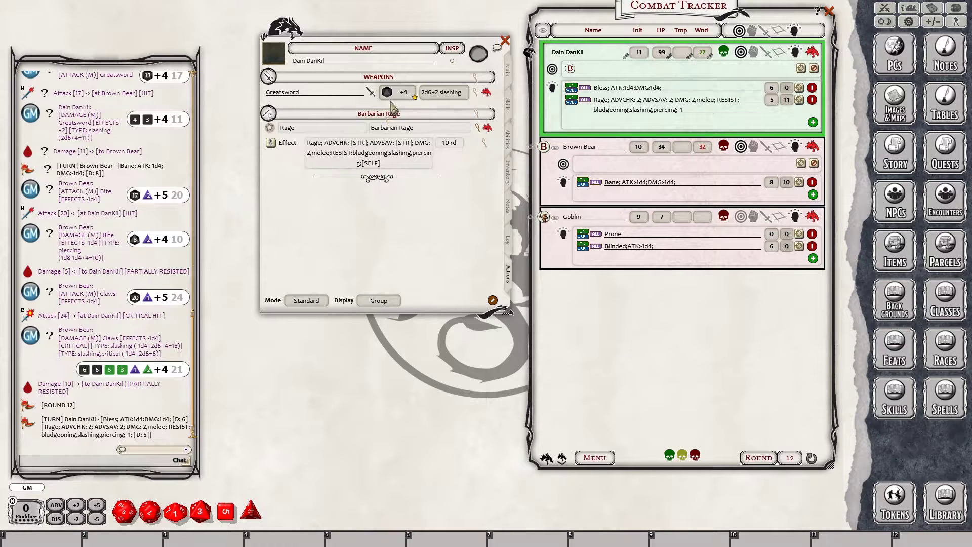
click(55, 505)
double_click(401, 94)
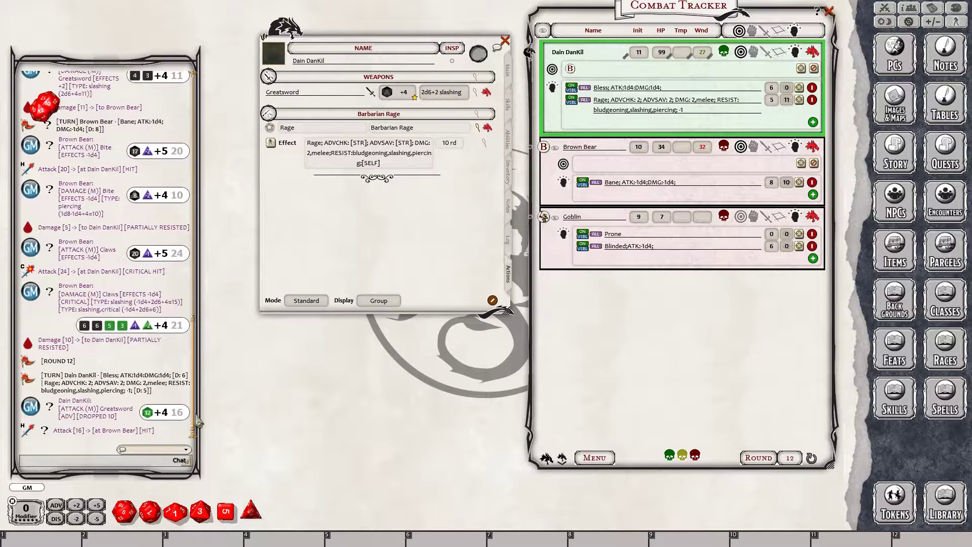
double_click(444, 93)
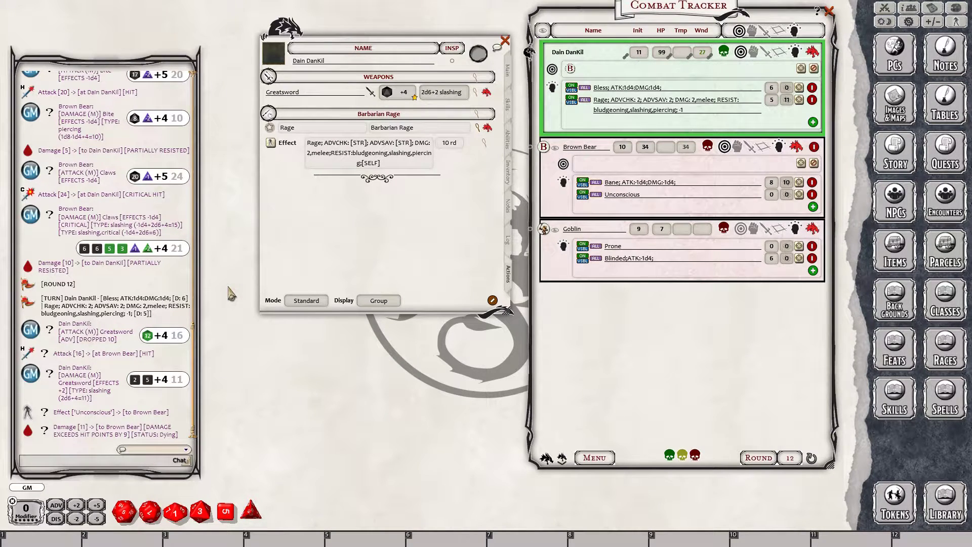
Step: Open the Effects window, clear the player character's targets and target the Goblin instead
click(957, 22)
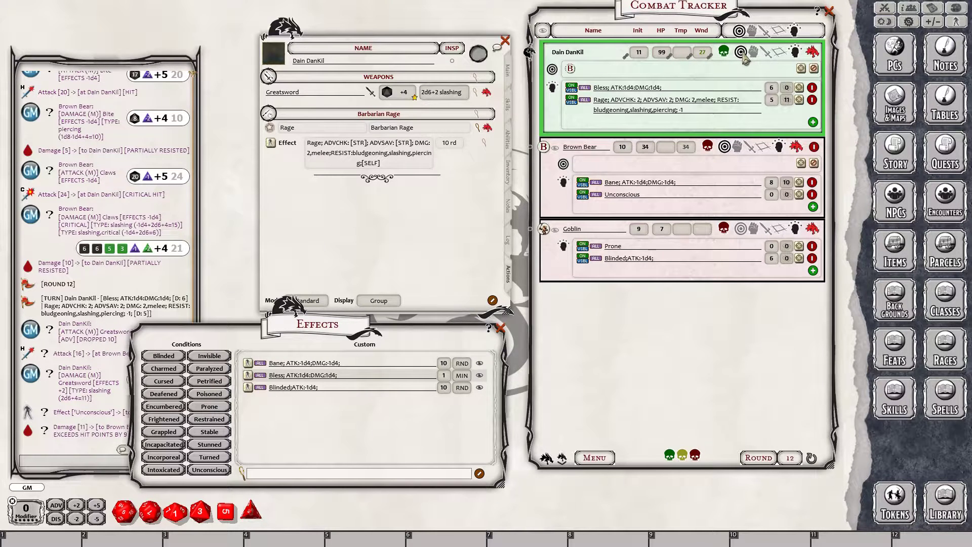
drag(744, 57, 758, 256)
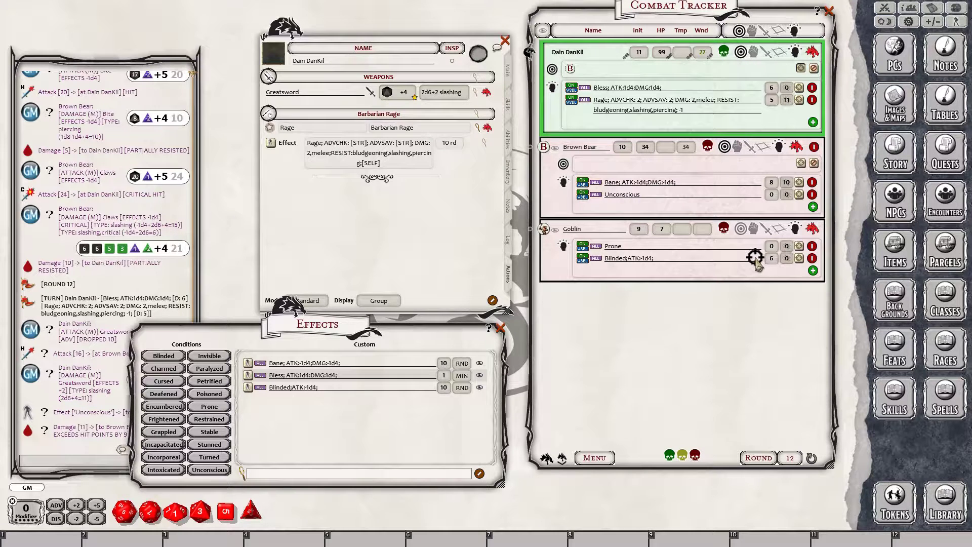
click(813, 68)
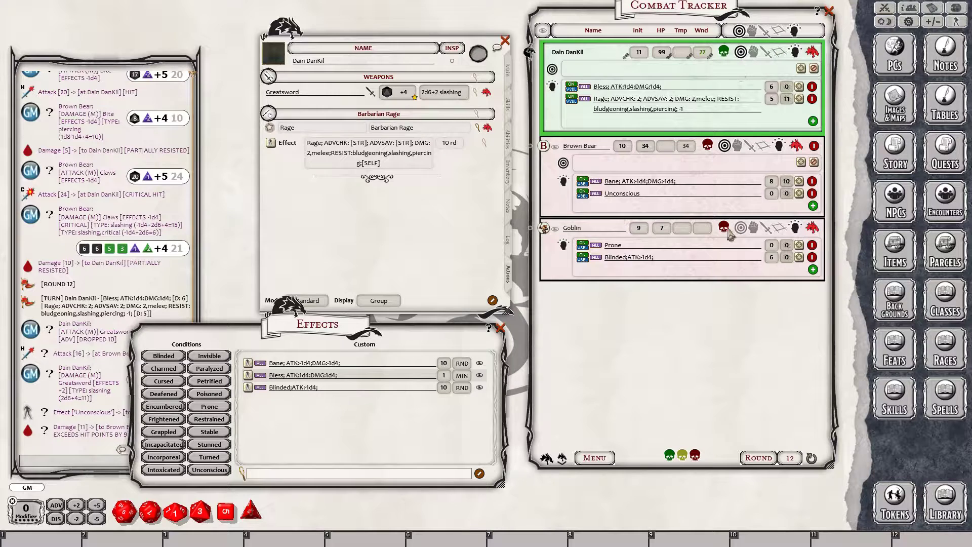
drag(802, 69, 717, 258)
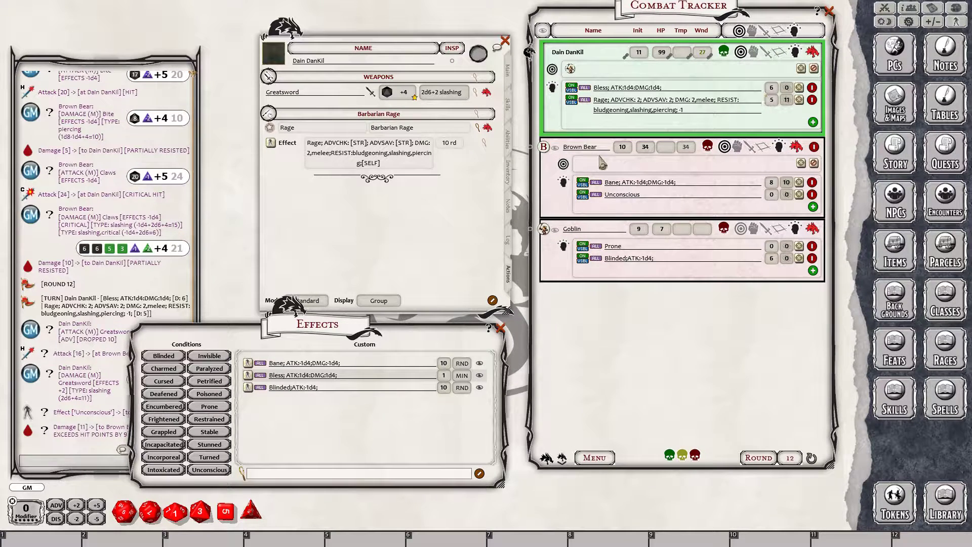
Step: Roll the Greatsword attack with advantage (ADV) and its damage against the Goblin, closing the Effects window in between
click(57, 505)
double_click(391, 96)
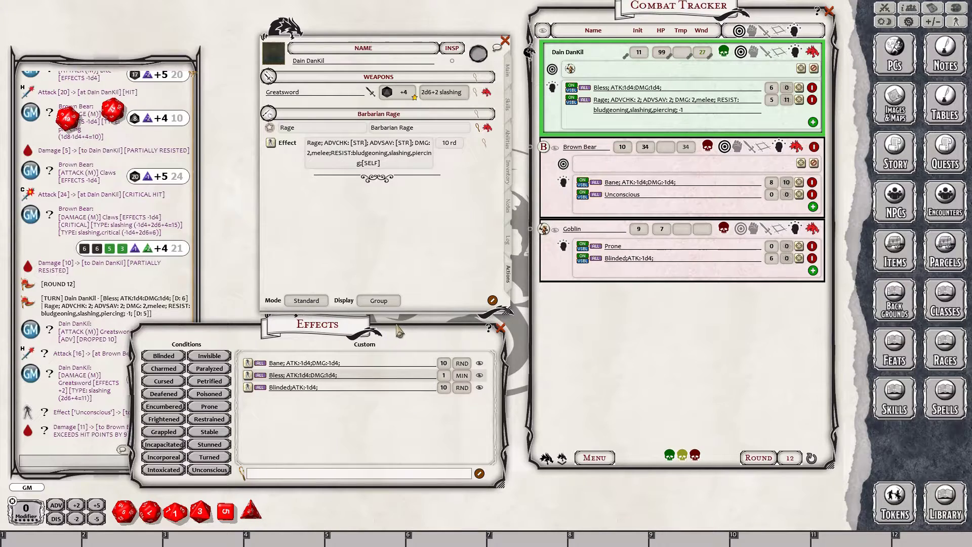
drag(412, 334, 452, 341)
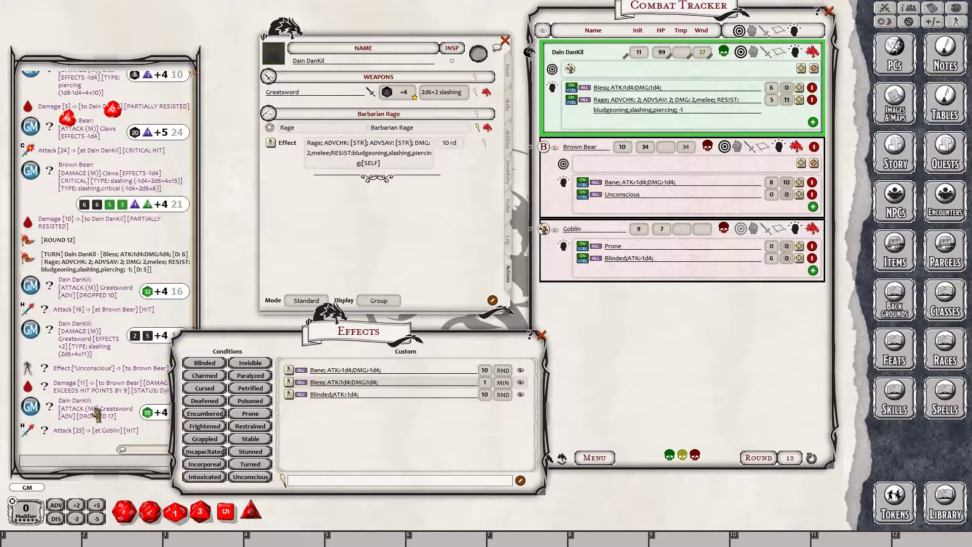
click(540, 335)
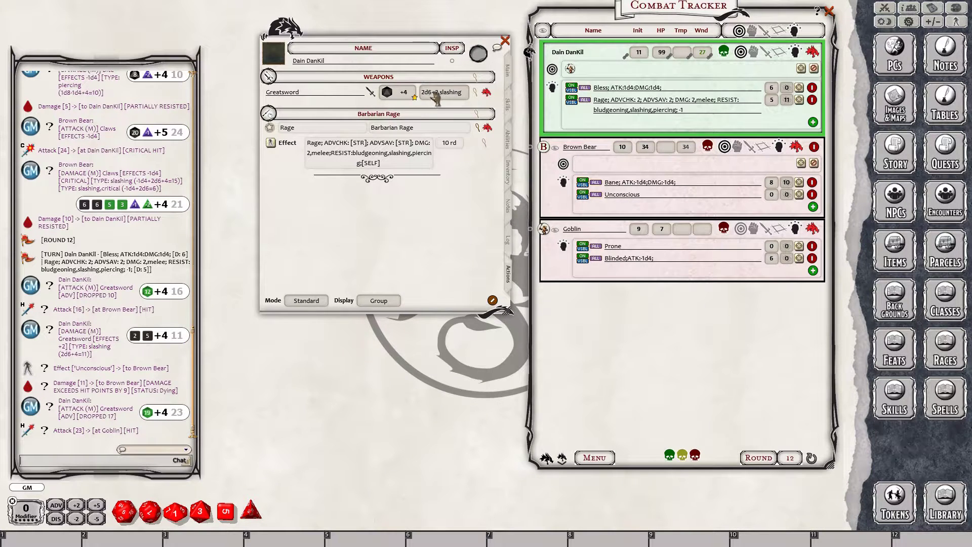
drag(444, 95, 102, 263)
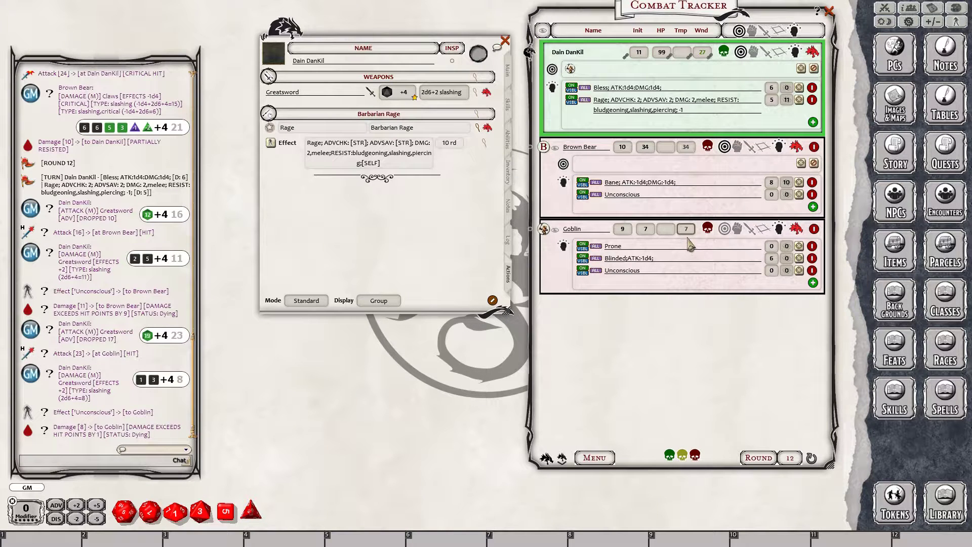
Step: Set the Goblin's wounds to 3 and roll two more Greatsword attacks and one damage roll against it
text(3)
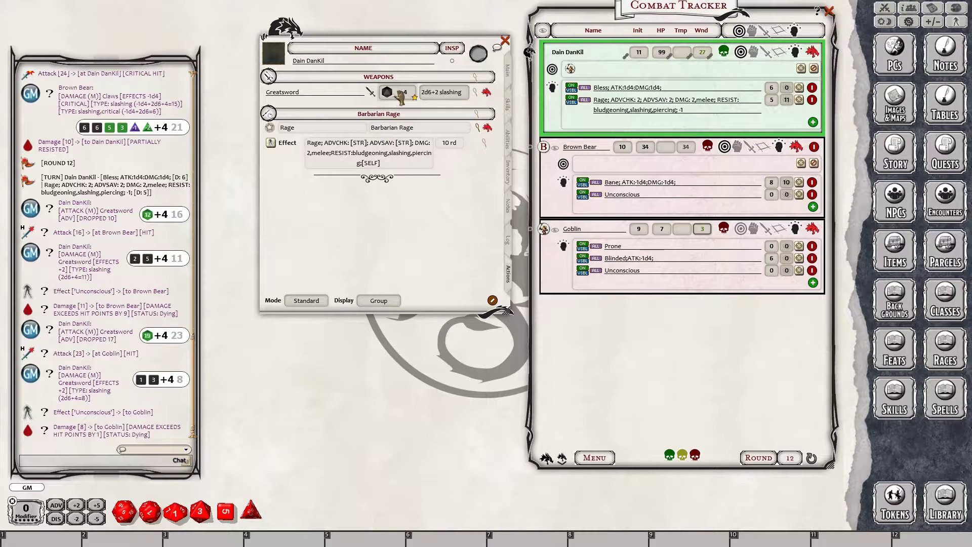
drag(400, 96, 129, 220)
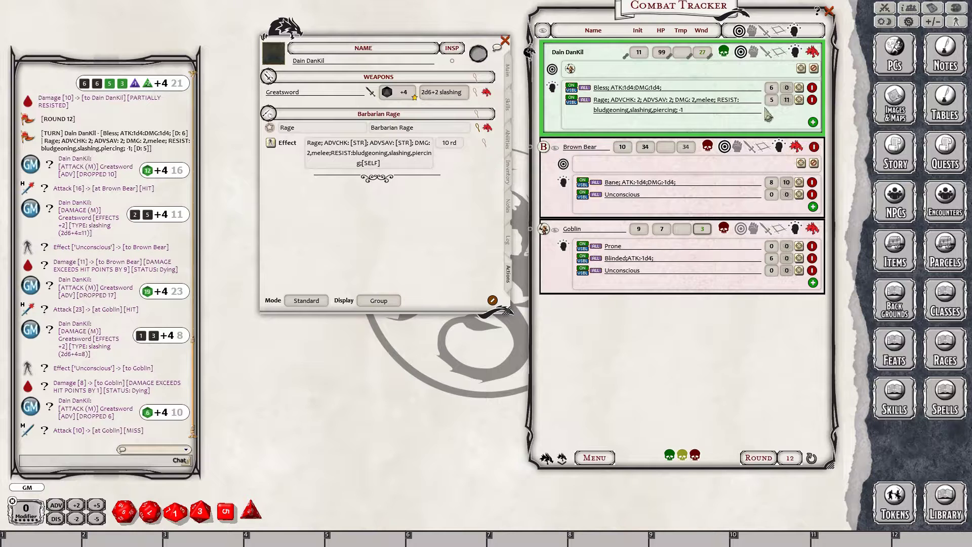
drag(403, 93, 108, 205)
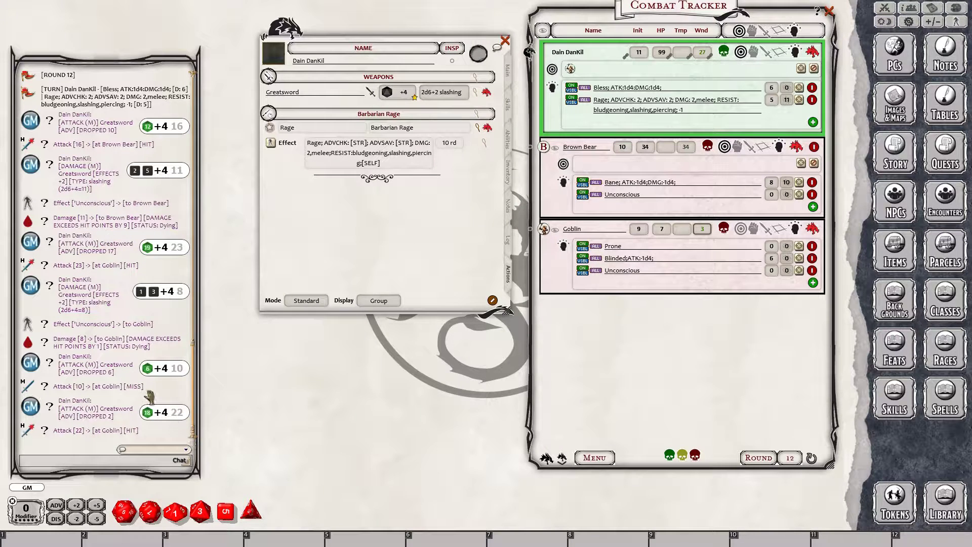
drag(452, 94, 136, 218)
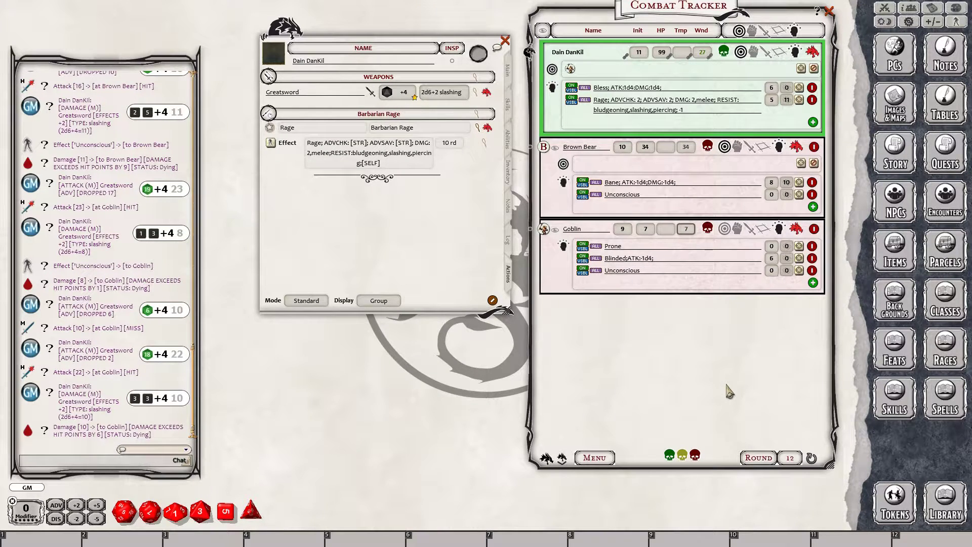
Step: Open the Effects window with the conditions and custom effects
click(957, 21)
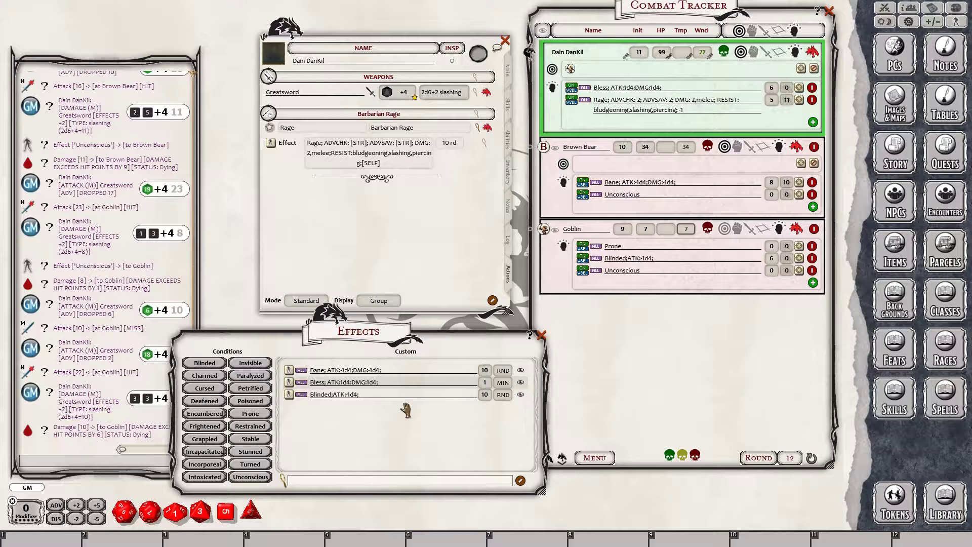